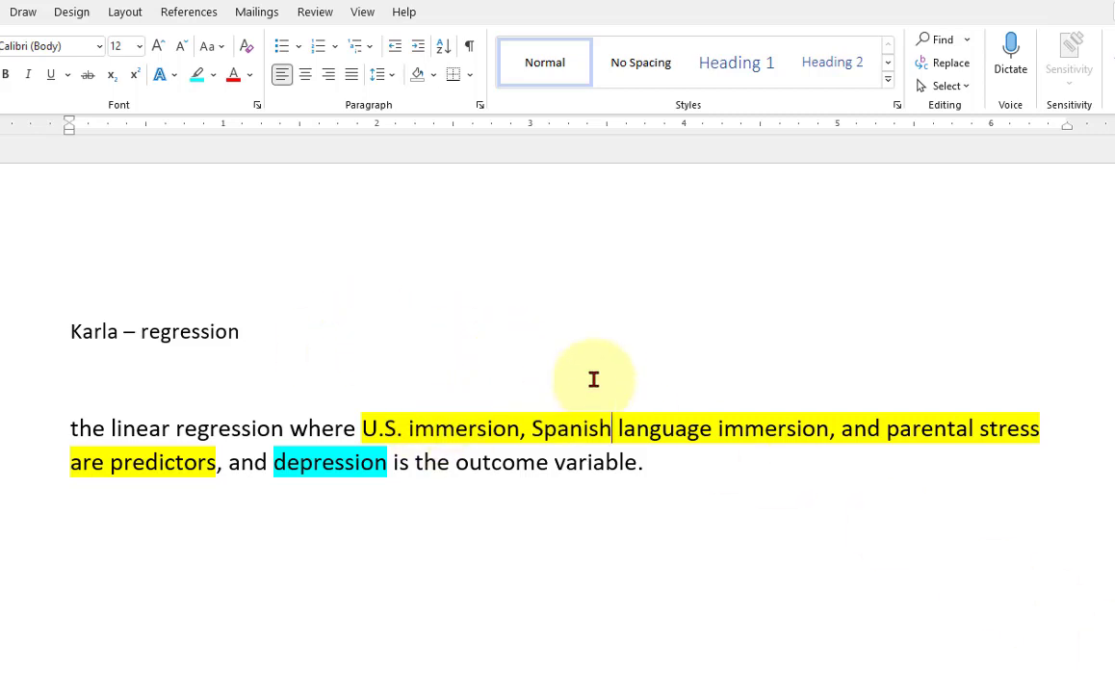
Step: Switch to IBM SPSS Statistics, open the Linear Regression setup and reset it to its defaults
click(588, 426)
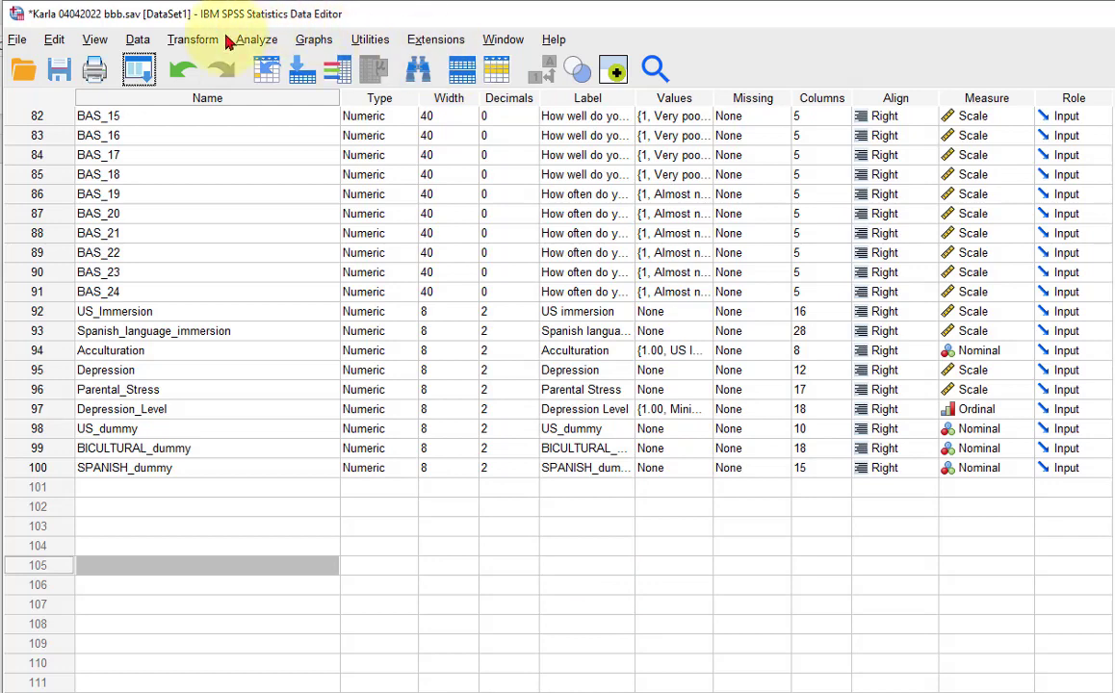
click(256, 41)
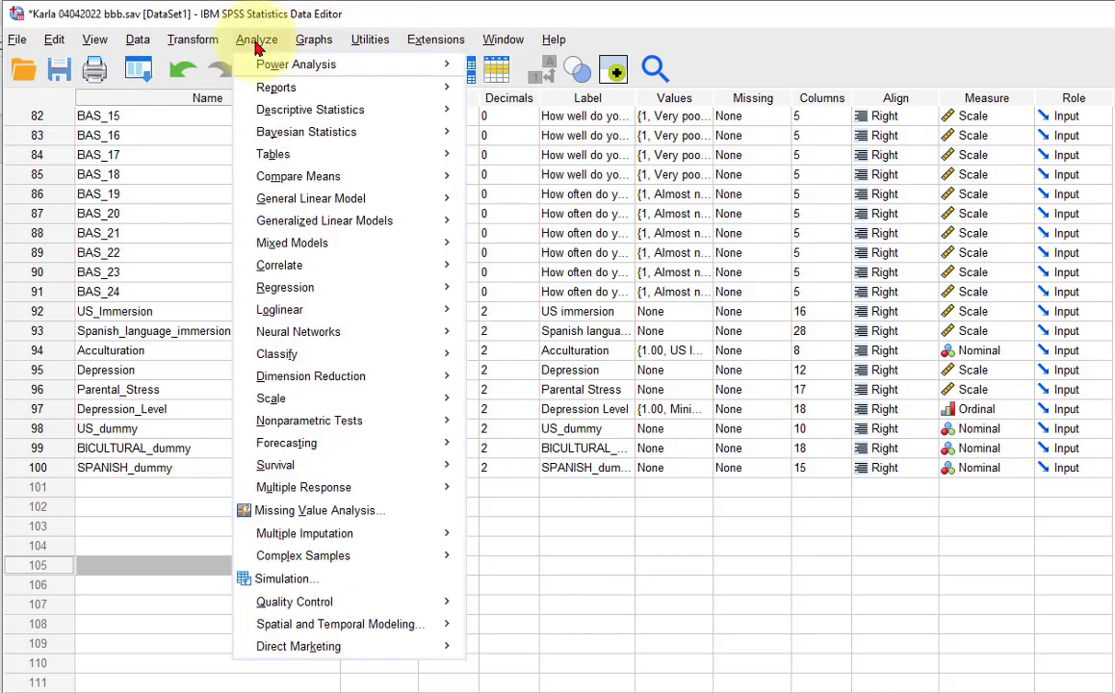
mouse_move(269, 289)
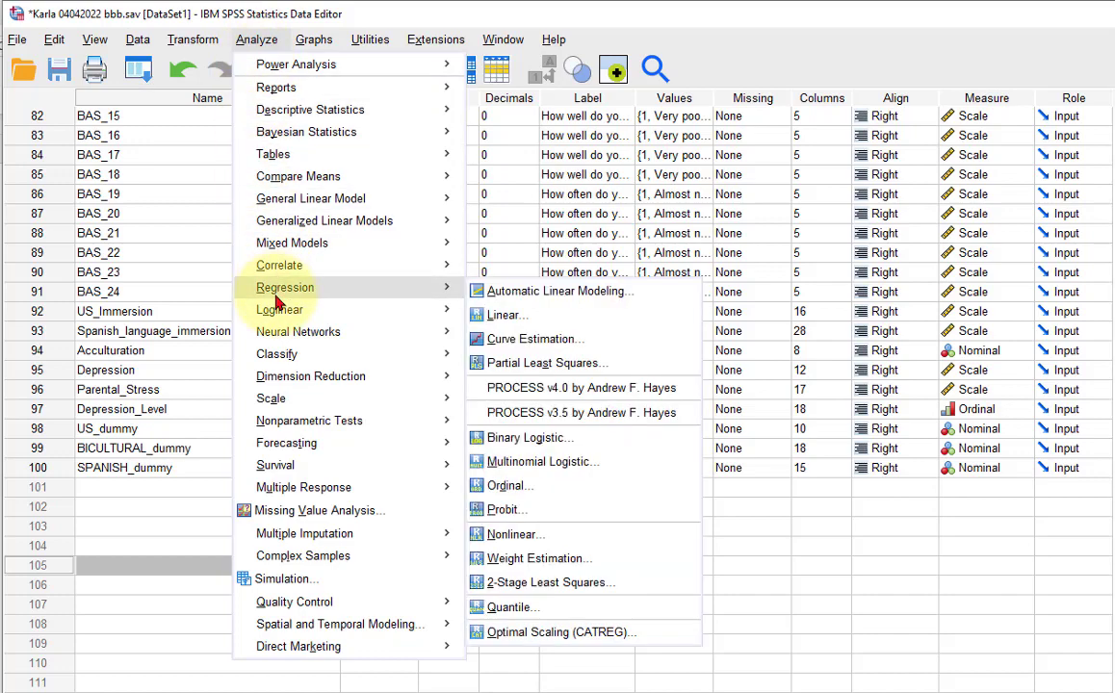
click(504, 317)
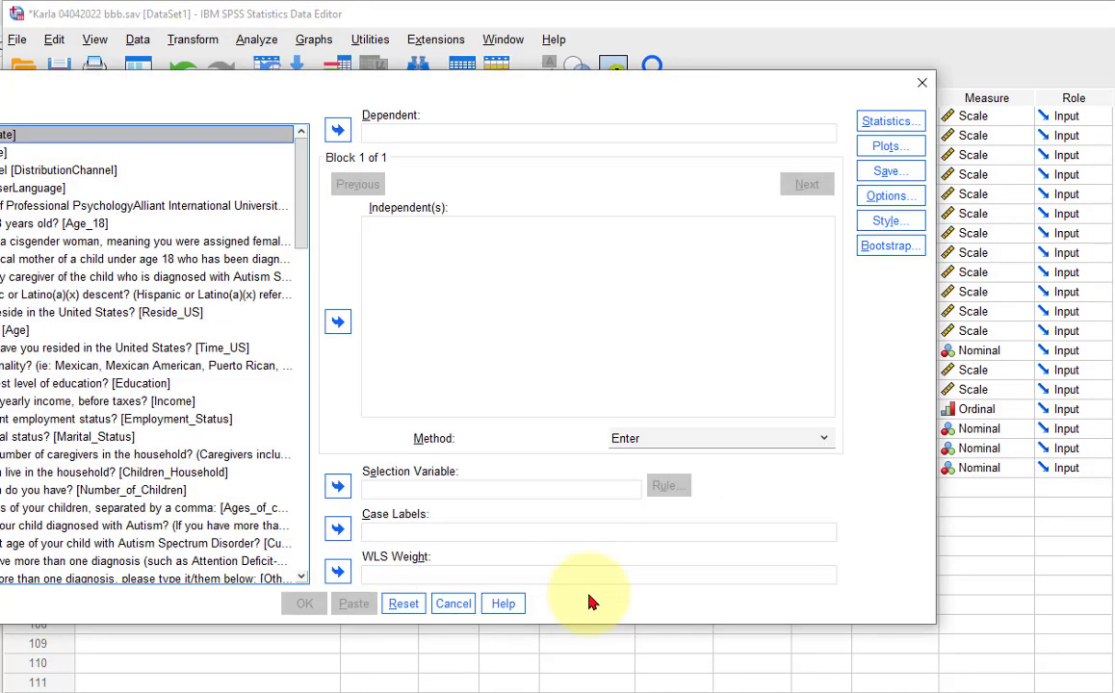
click(403, 604)
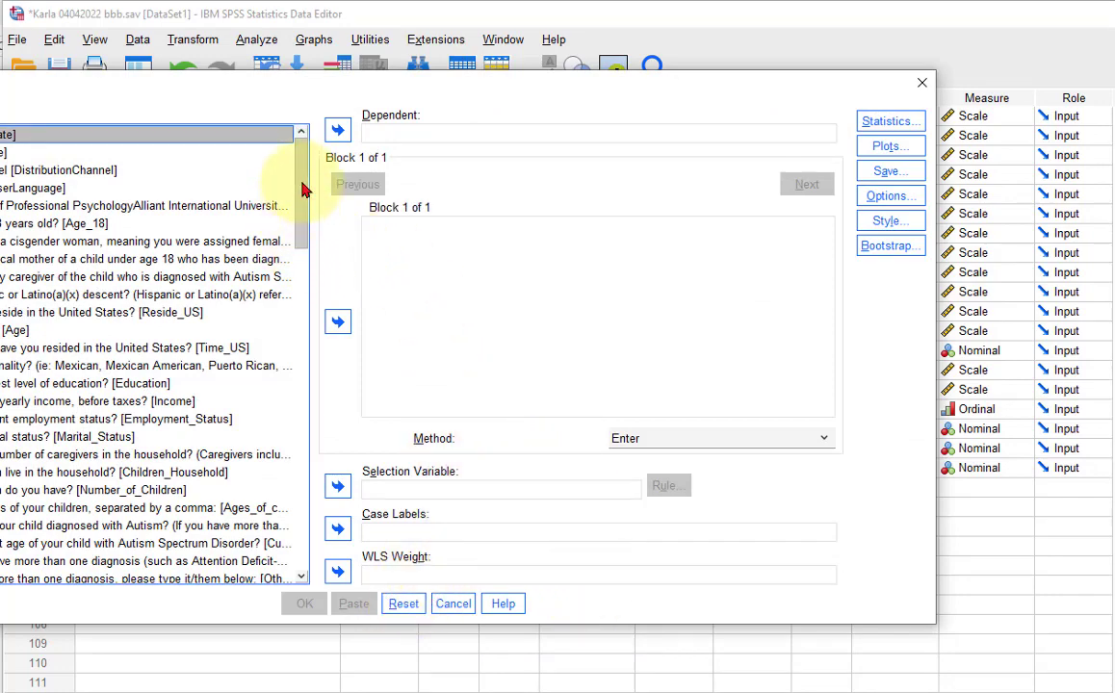
Step: Assign Depression as the dependent variable of the linear regression
drag(301, 188, 291, 550)
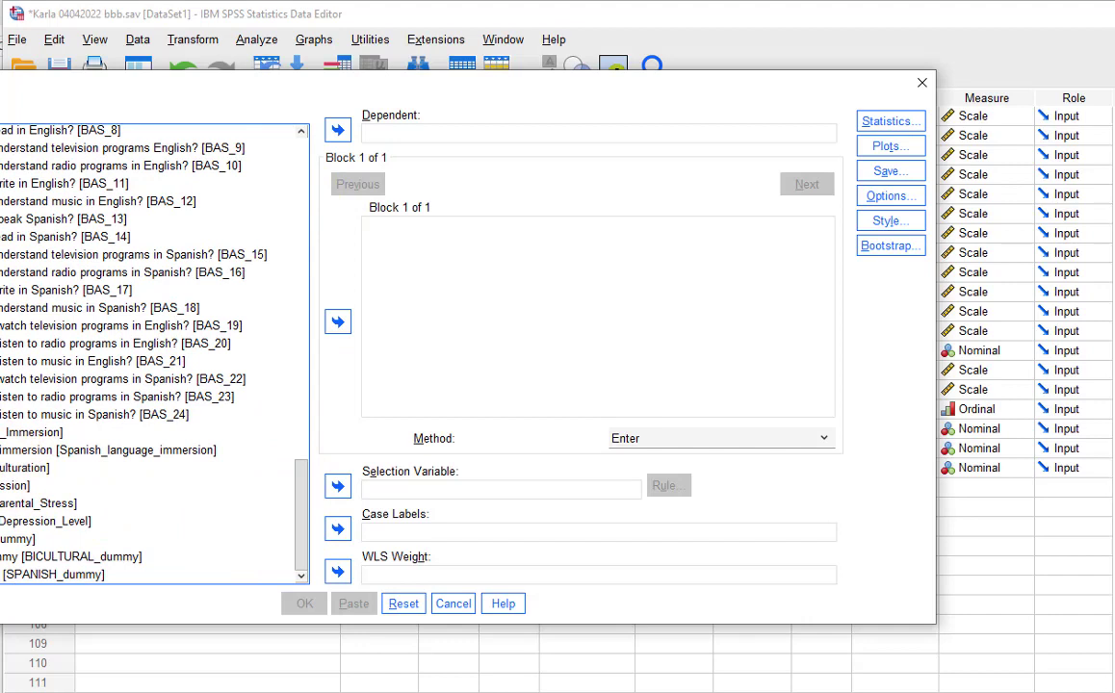
click(29, 485)
click(337, 130)
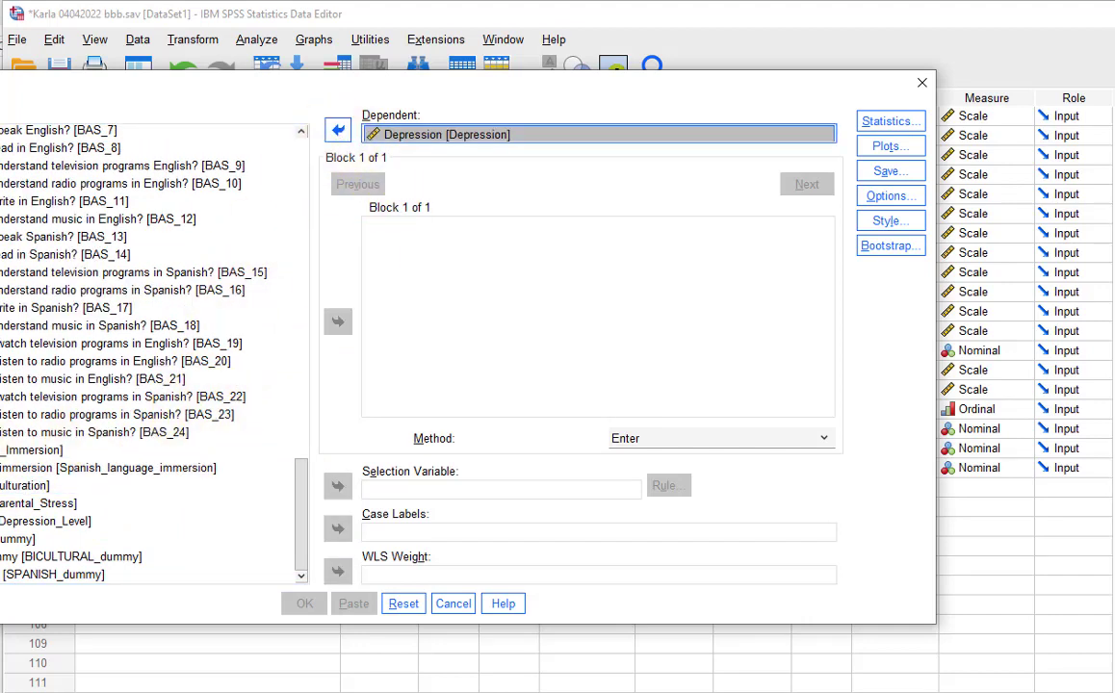
Step: Add US immersion, Spanish language immersion and Parental Stress as the independent variables in Block 1
click(19, 450)
click(337, 321)
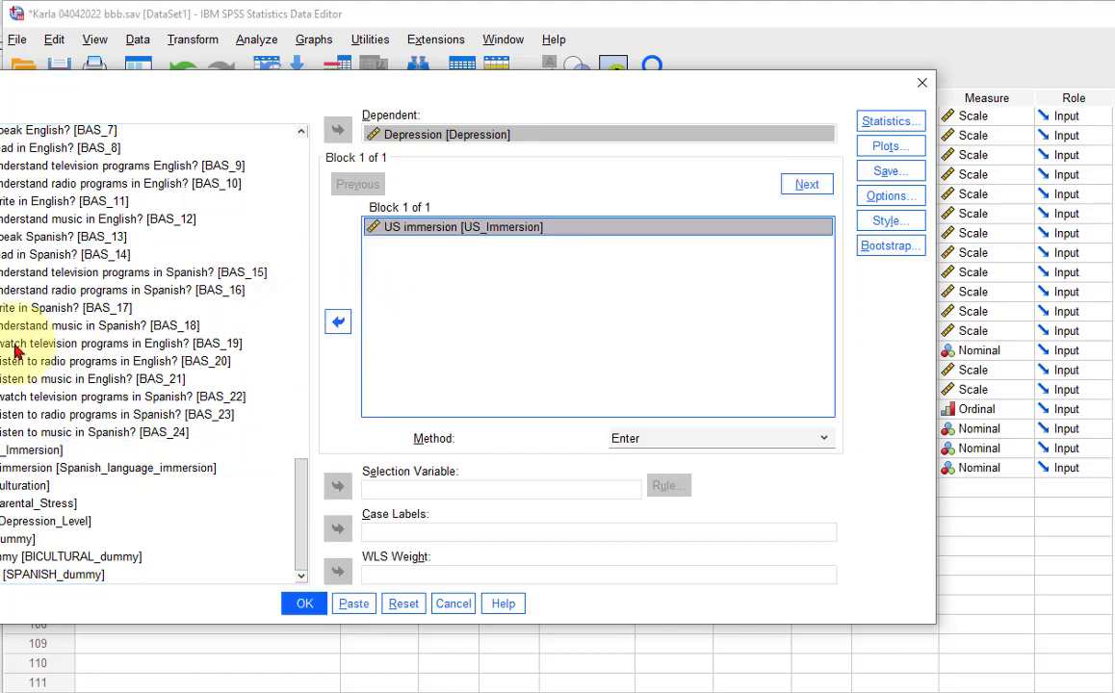
click(29, 468)
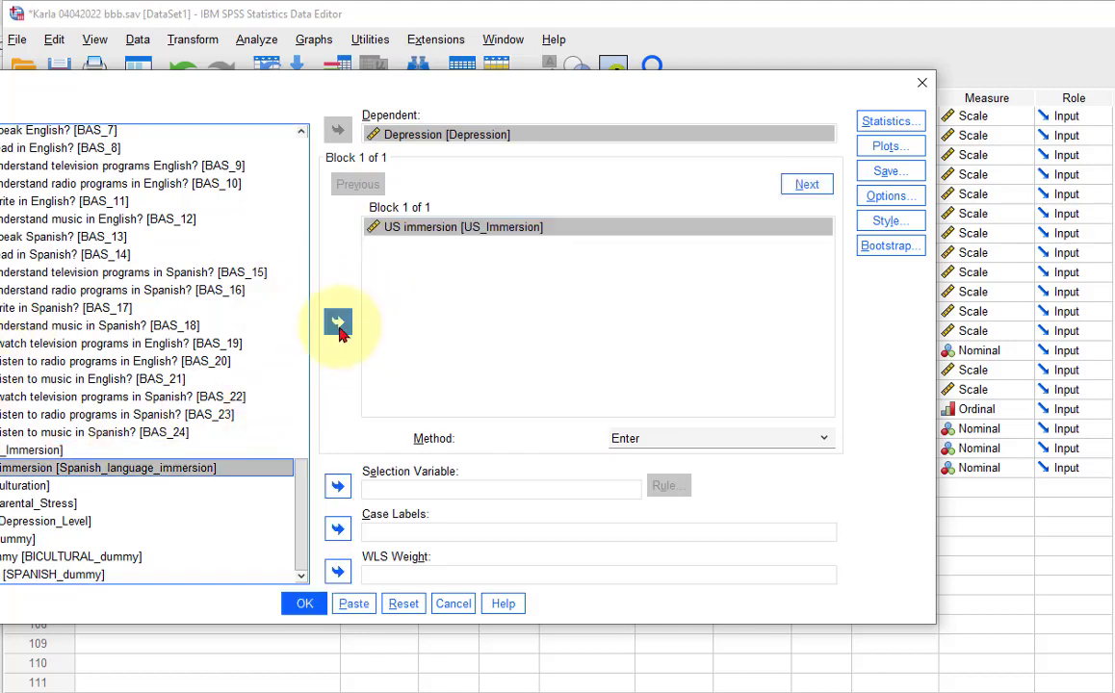
click(338, 324)
click(38, 503)
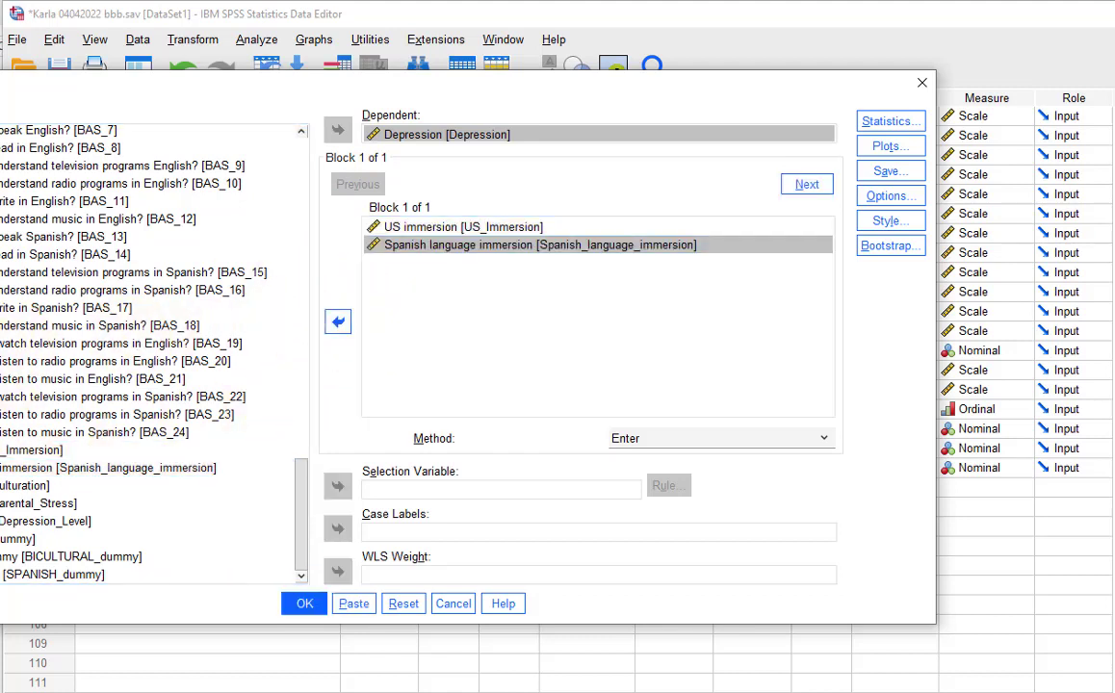
click(337, 322)
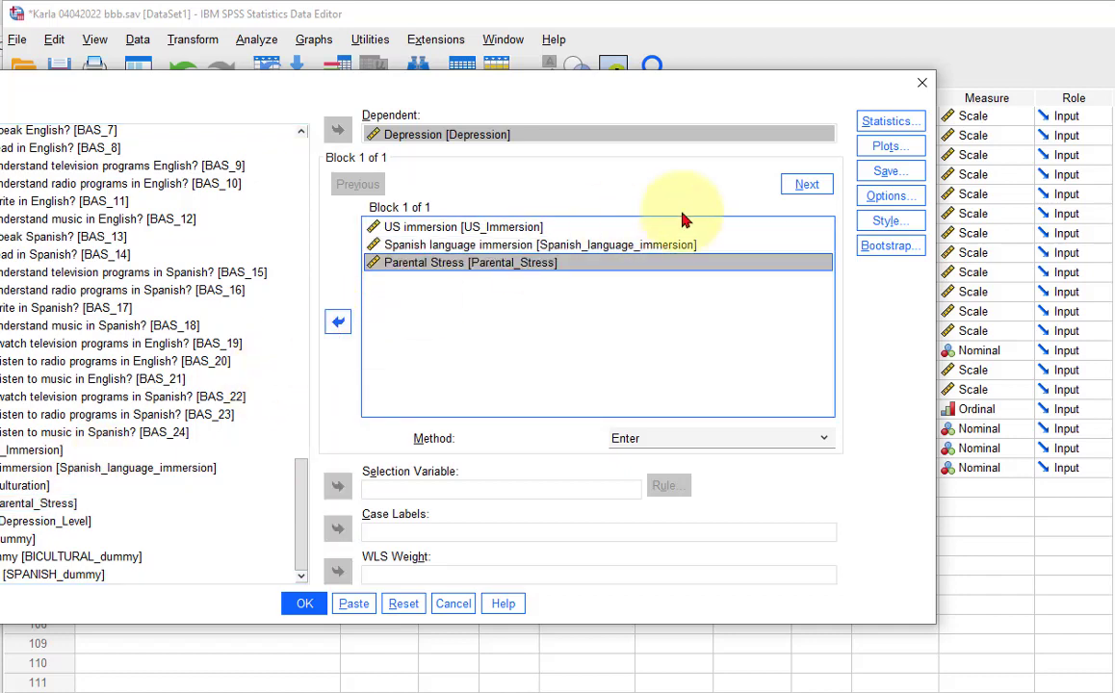
Step: Request R squared change, descriptives, part and partial correlations, collinearity diagnostics and Durbin-Watson among the regression statistics
click(874, 125)
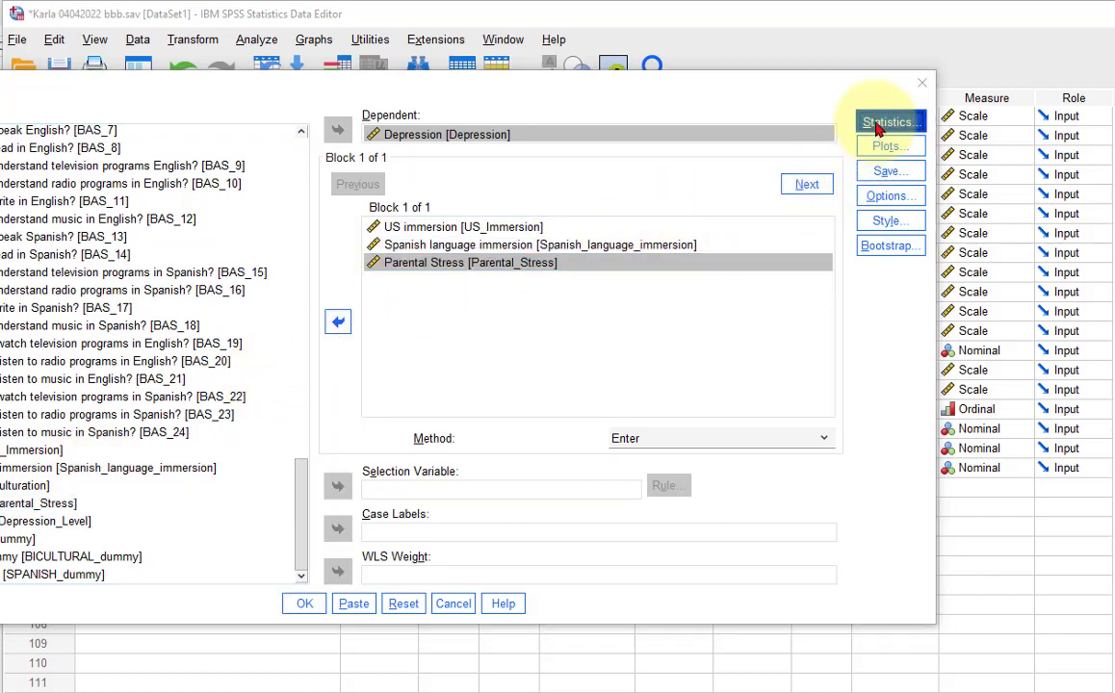
click(529, 261)
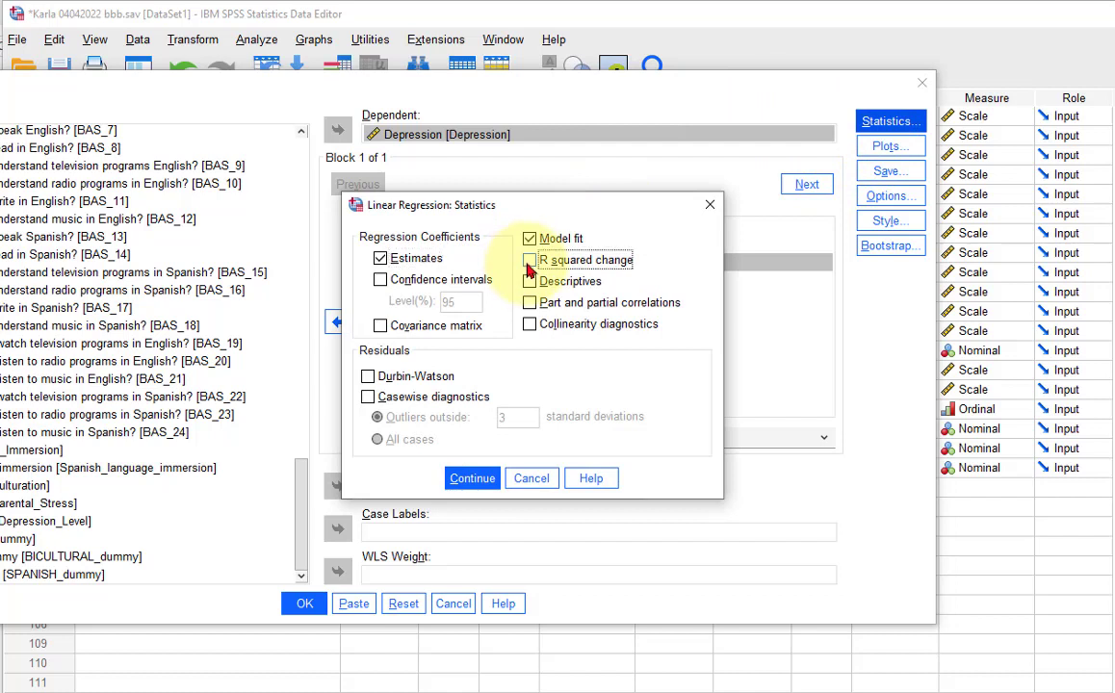
click(529, 281)
click(529, 303)
click(529, 324)
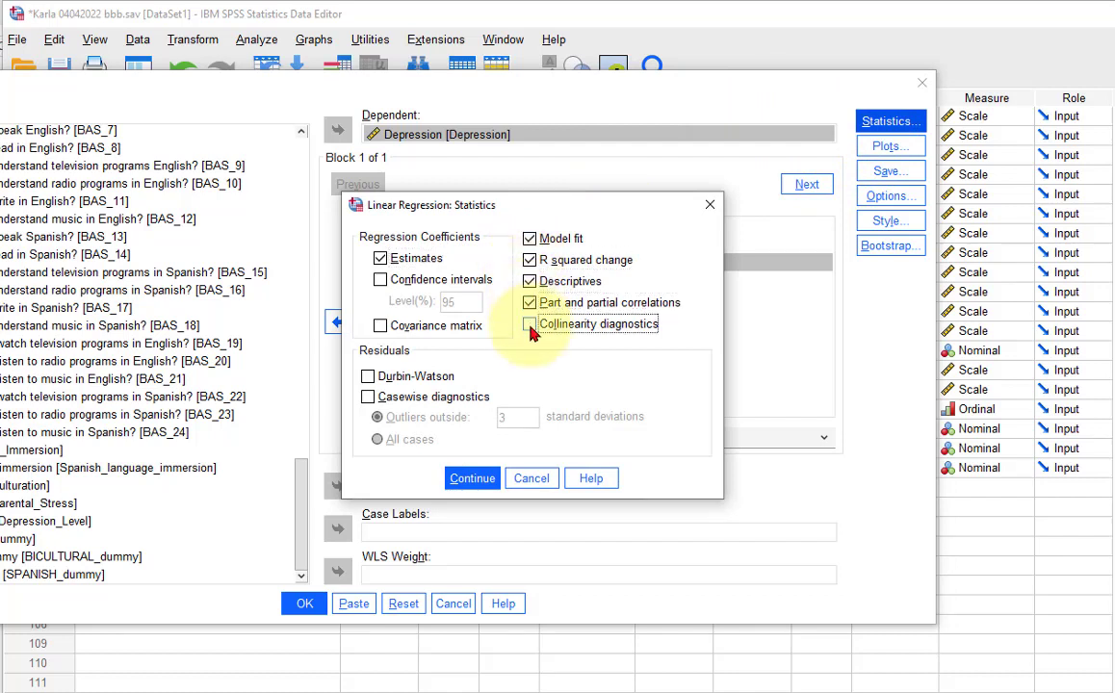
click(368, 377)
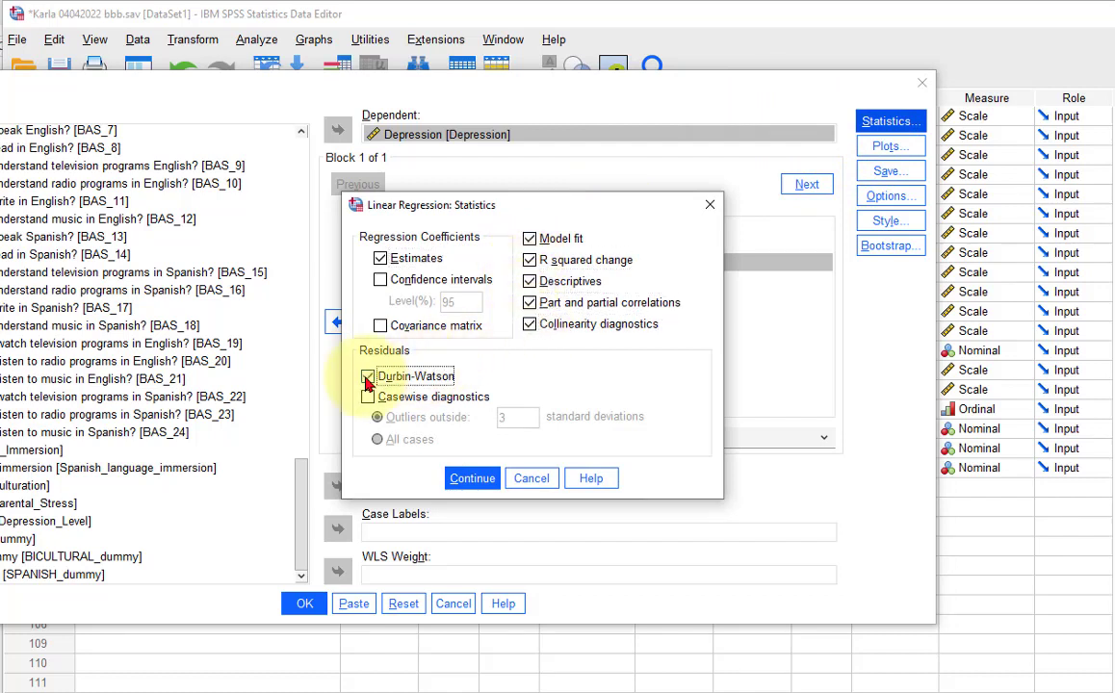
click(481, 478)
Step: Define a residual scatterplot with *ZRESID on the Y axis and *ZPRED on the X axis
click(886, 146)
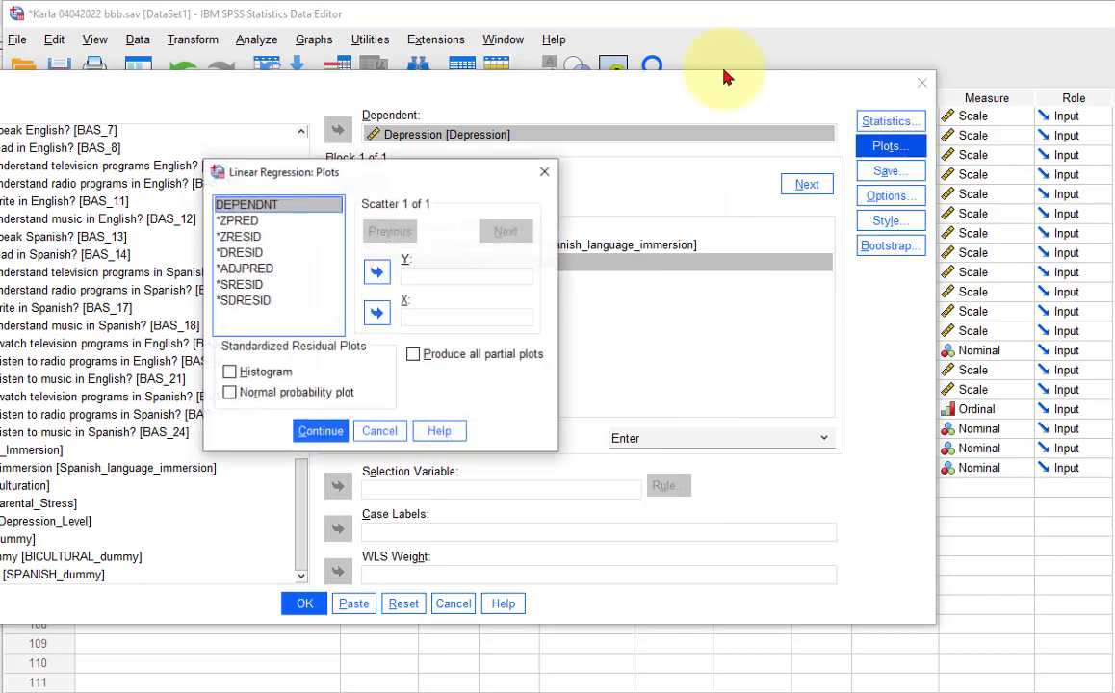
click(235, 220)
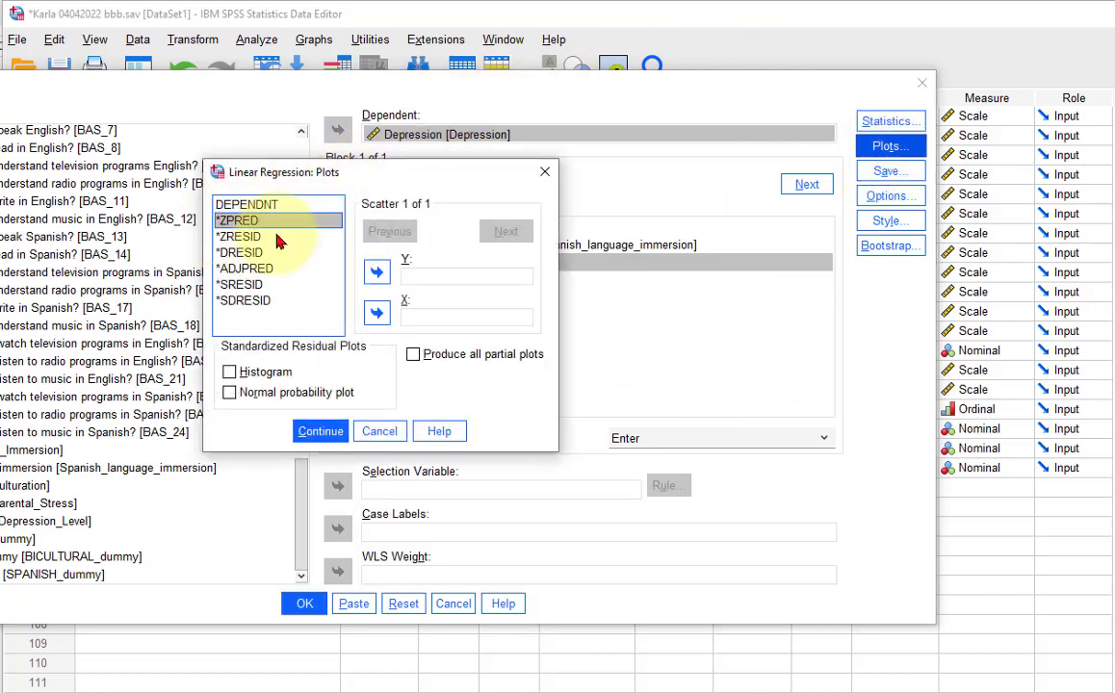
click(377, 313)
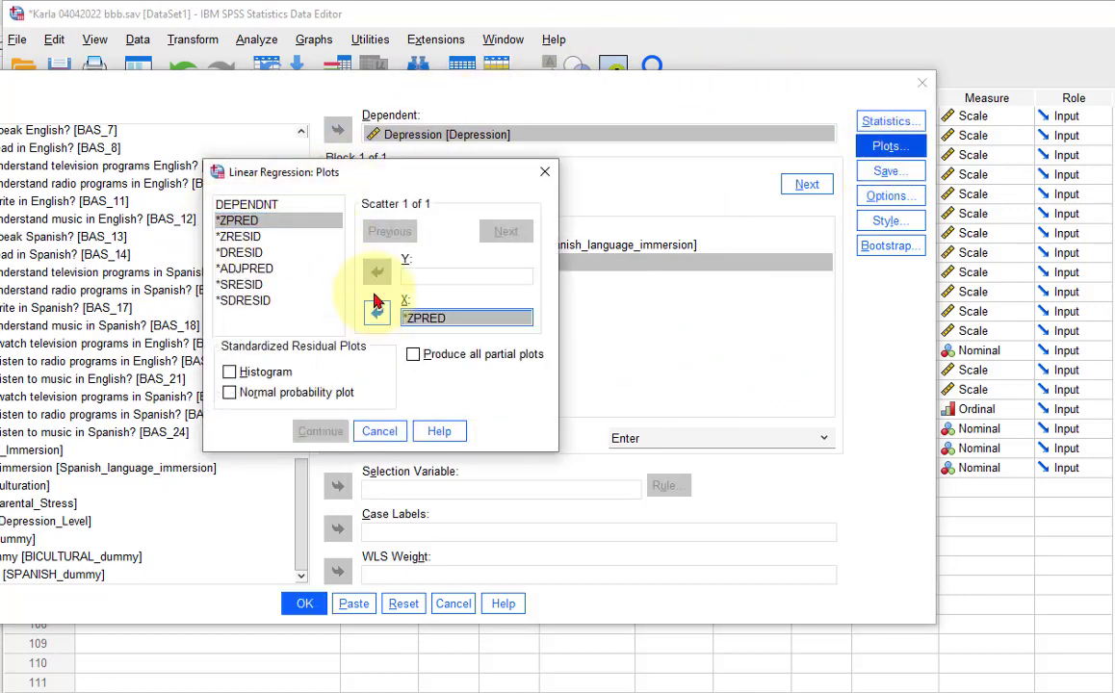
click(246, 237)
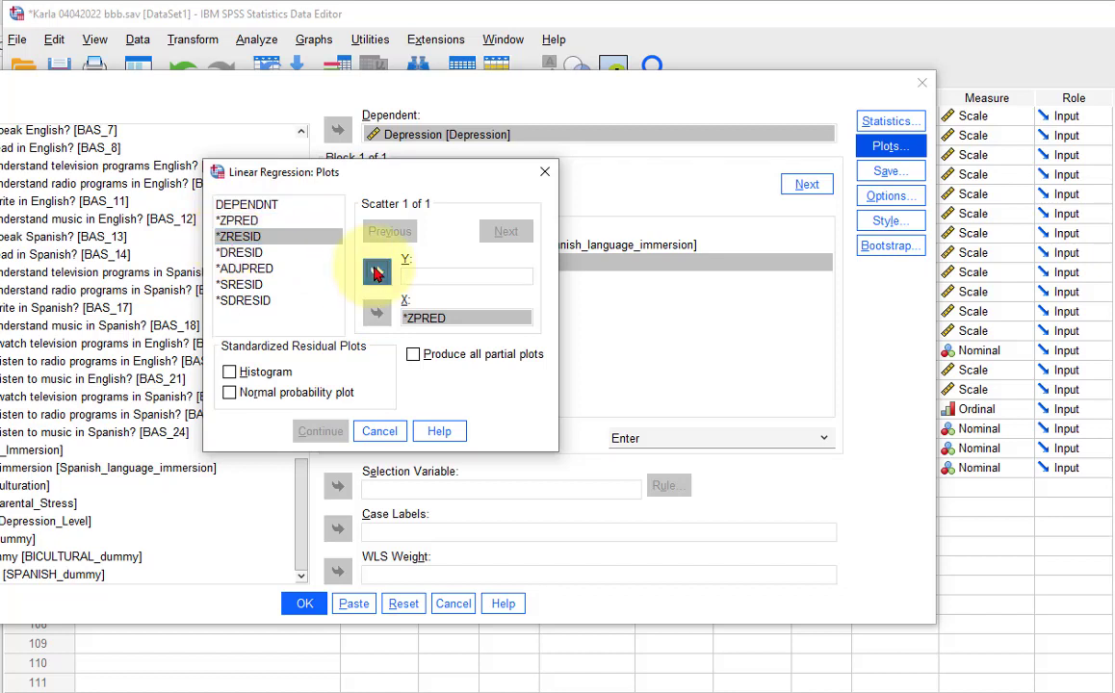
click(376, 273)
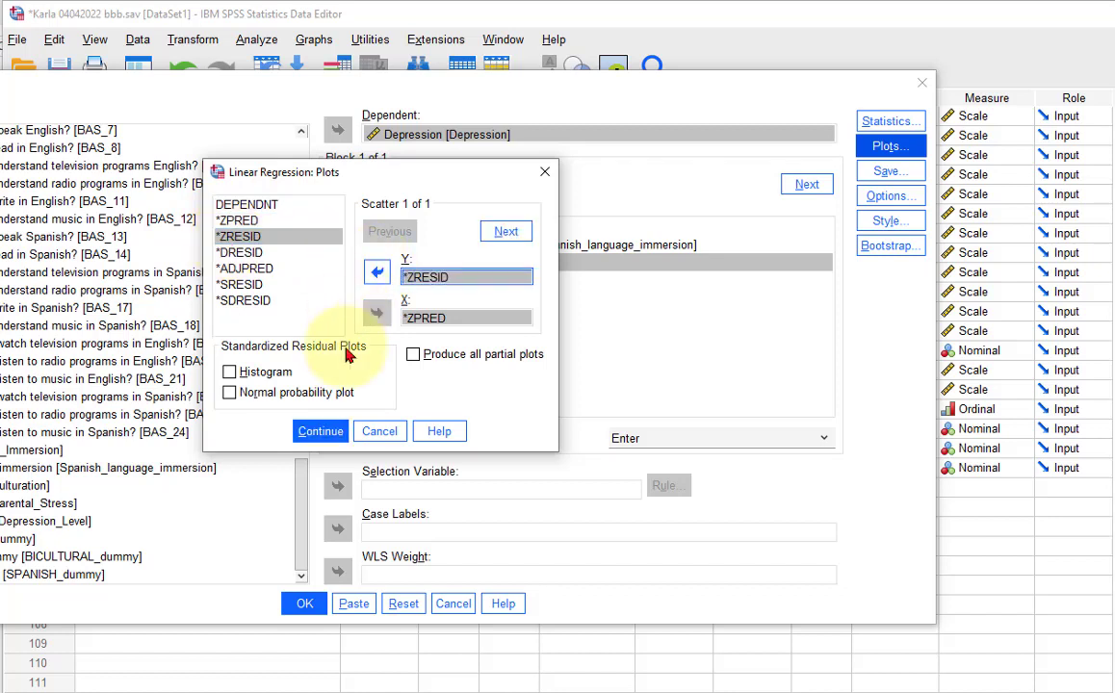
click(327, 432)
Step: Set the regression to save Mahalanobis distances
click(887, 175)
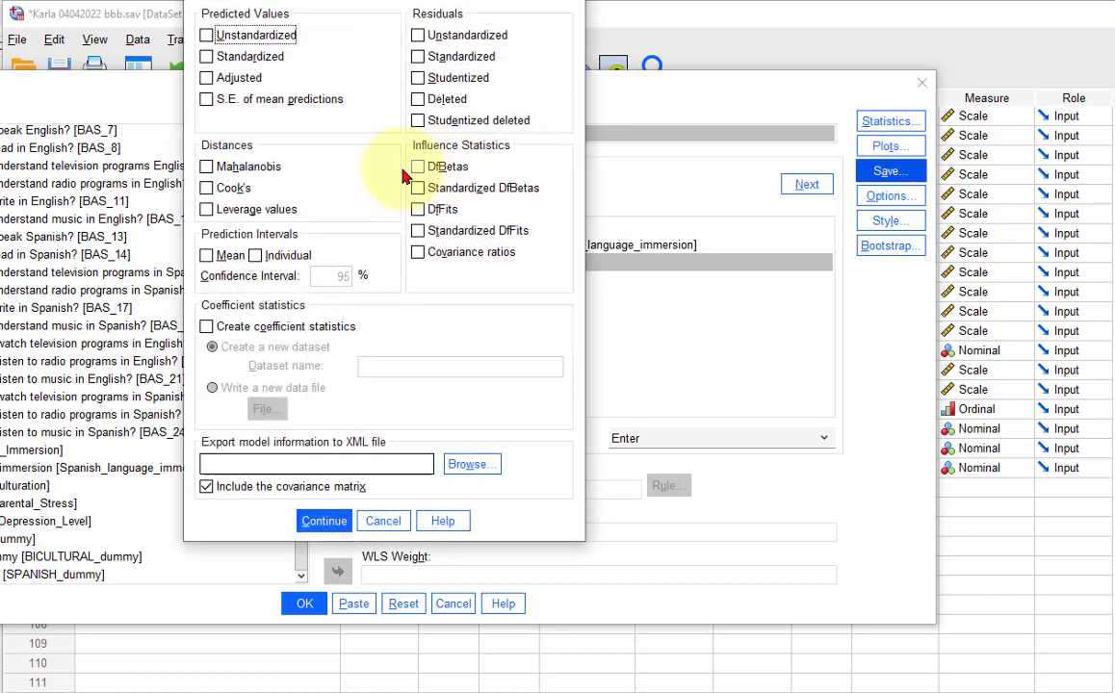
click(210, 169)
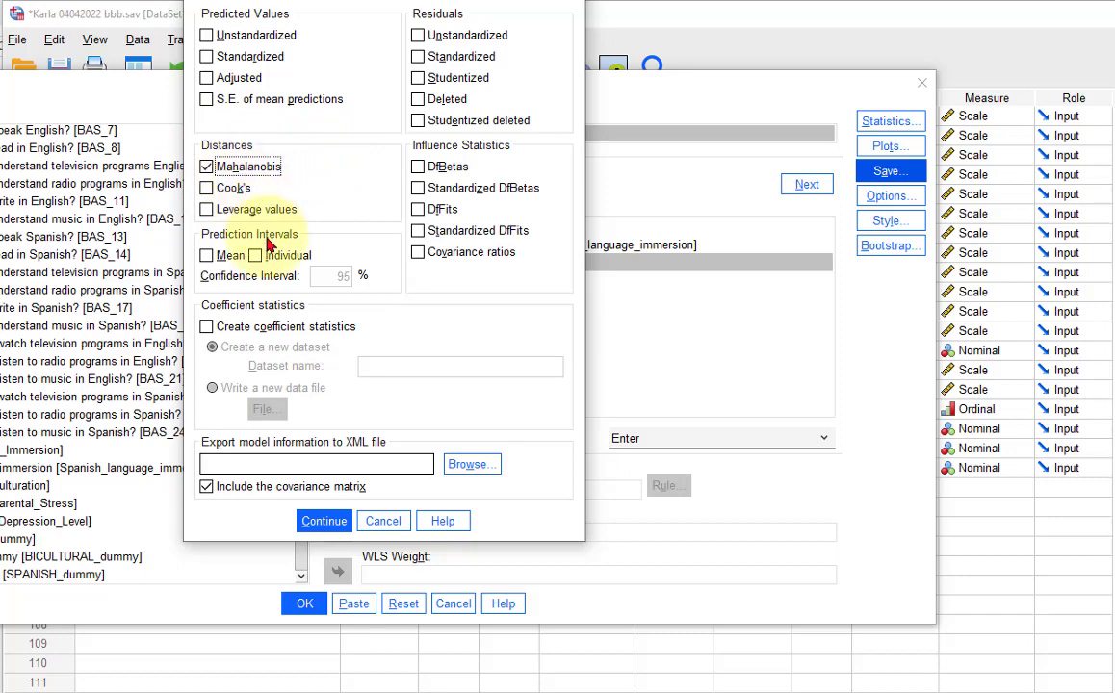
click(323, 522)
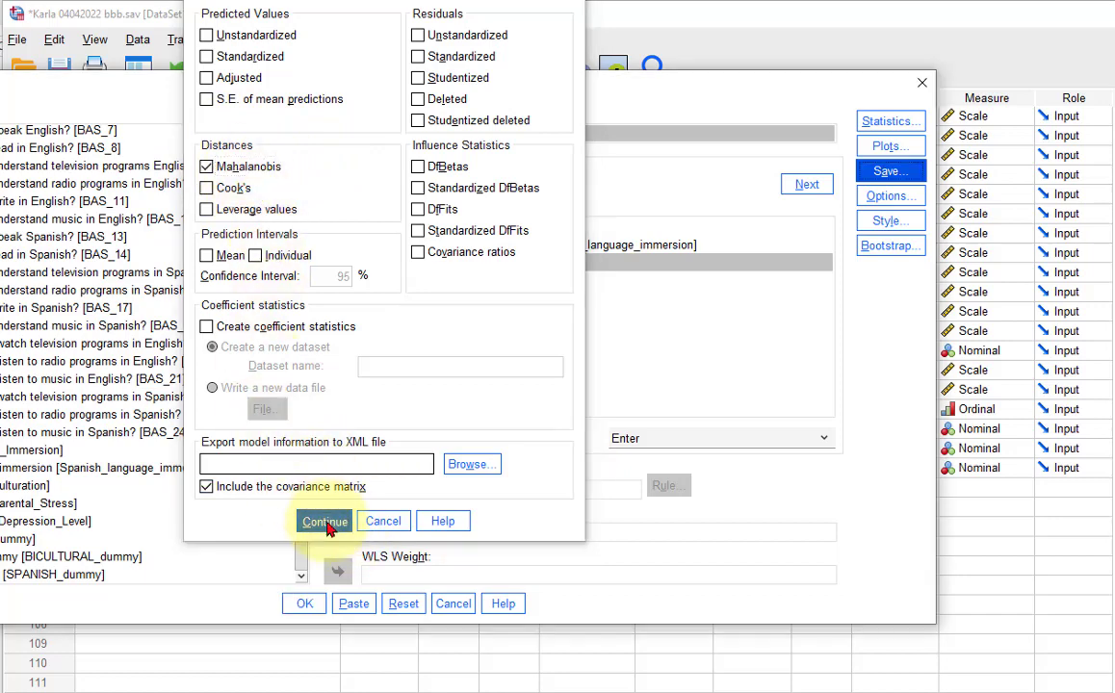
Step: Check the regression options, leave them at their defaults and run the linear regression
click(884, 197)
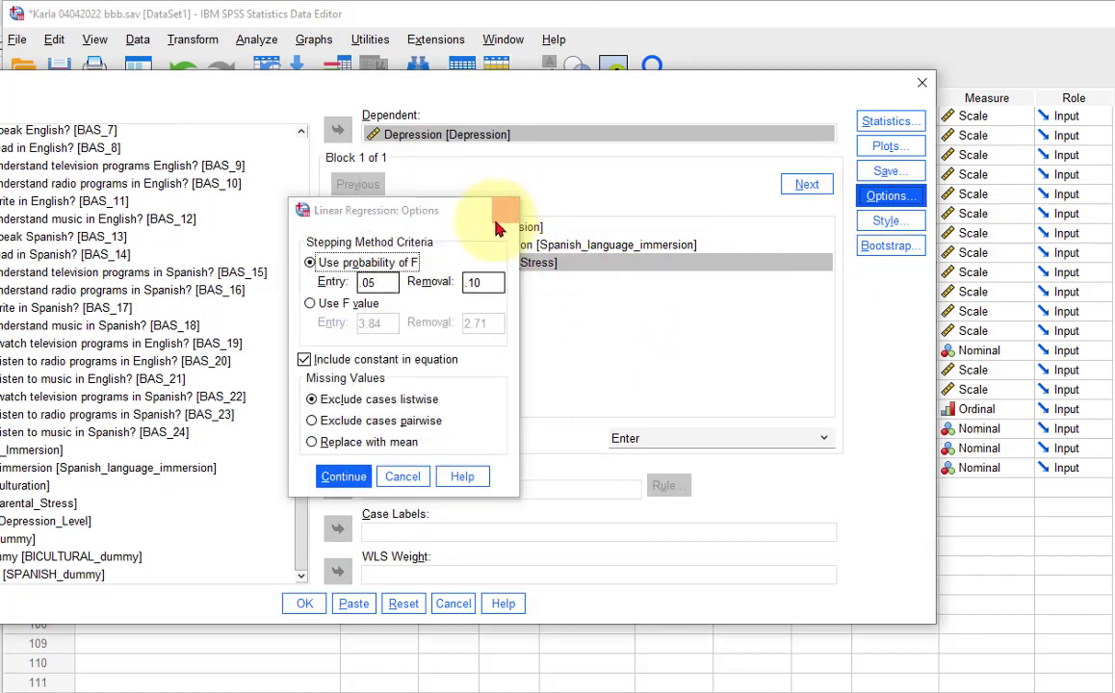
click(506, 210)
click(304, 607)
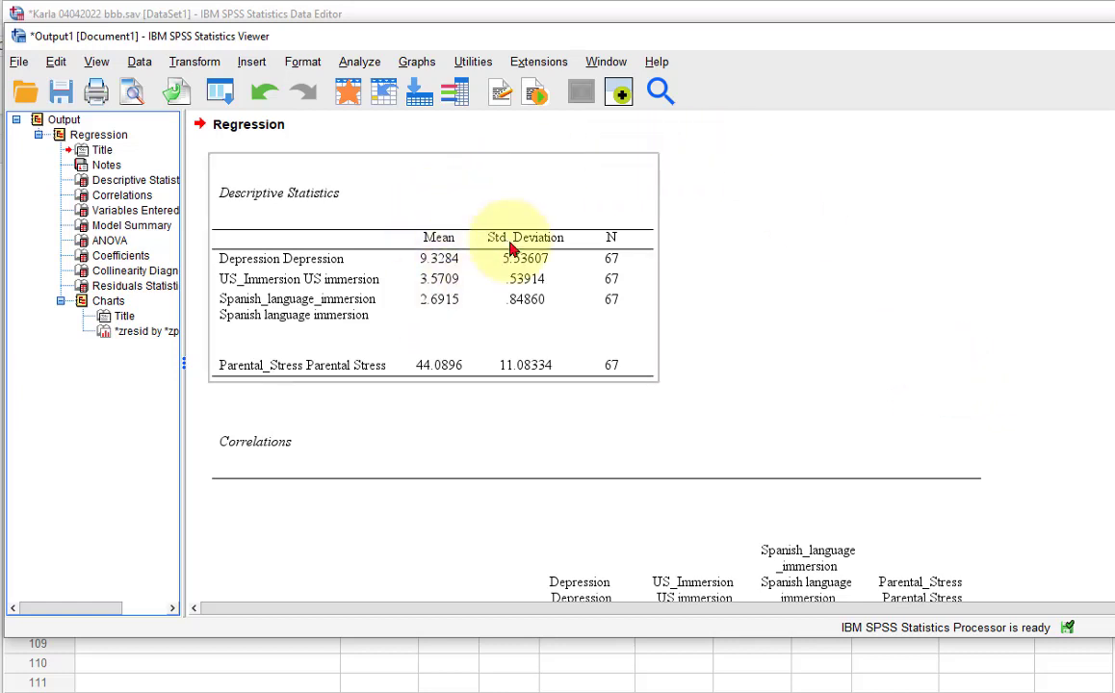
Step: Review the Descriptive Statistics, Correlations and Variables Entered/Removed tables in the regression output
click(385, 255)
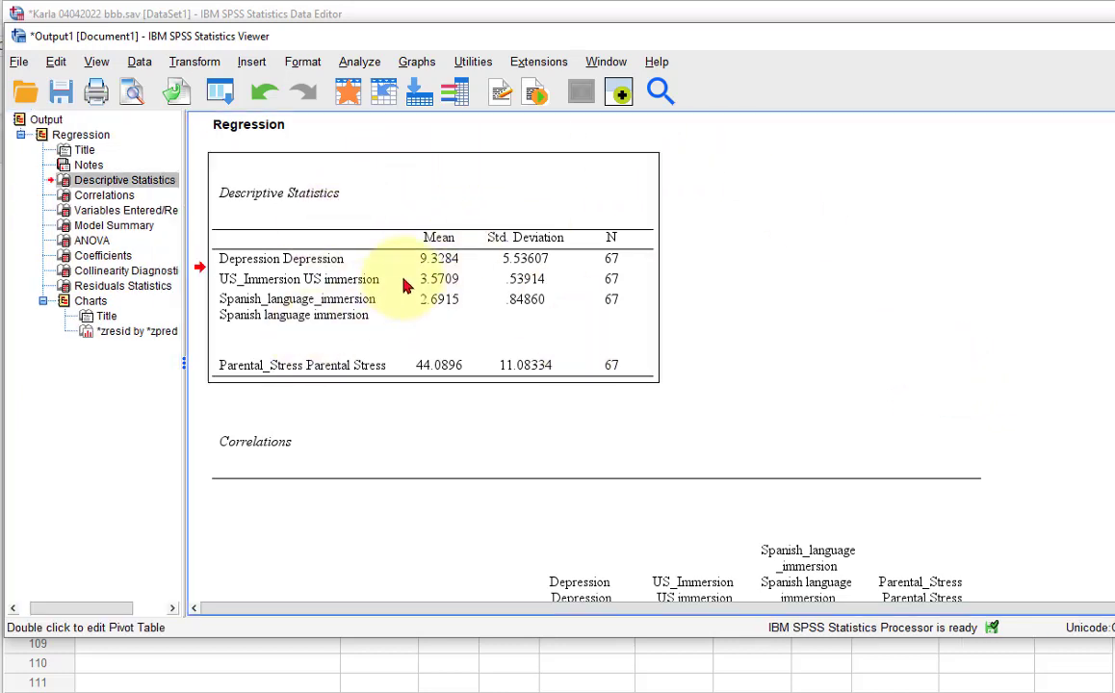
scroll(954, 271, down, 5)
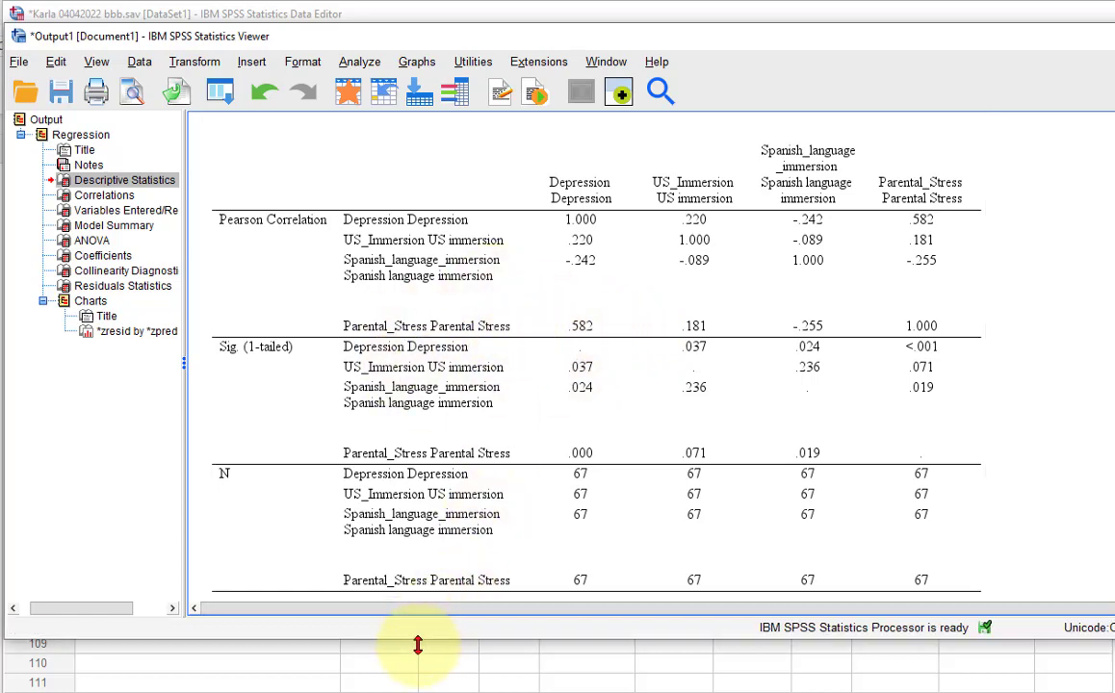
drag(418, 646, 405, 682)
scroll(706, 299, down, 3)
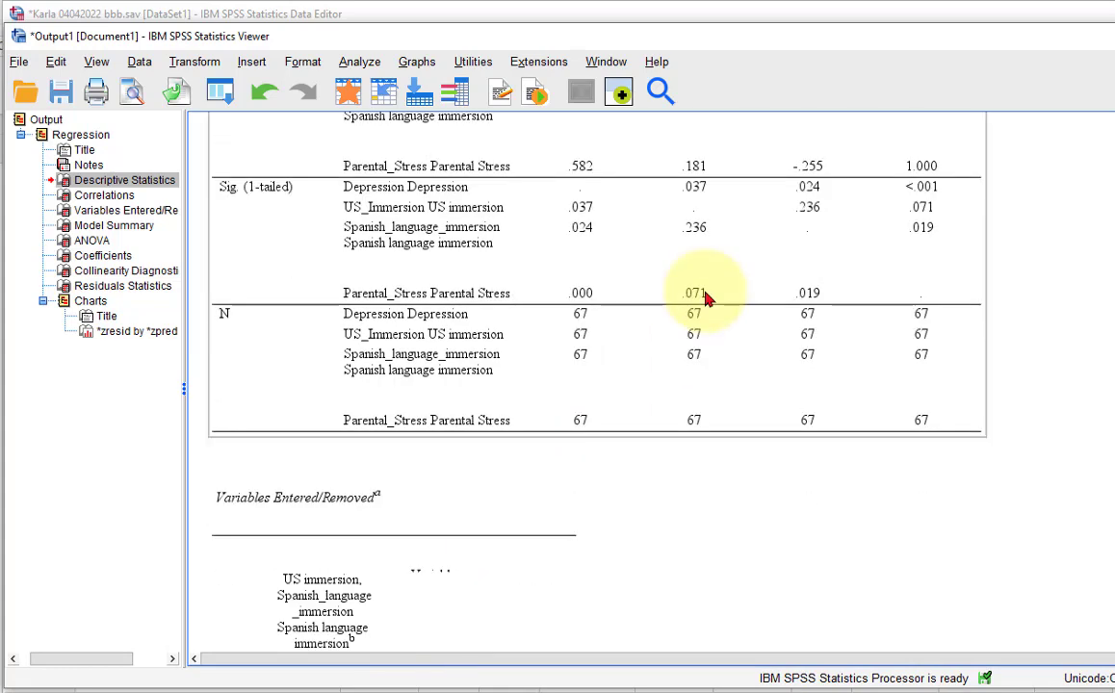
scroll(706, 299, down, 3)
scroll(763, 263, down, 3)
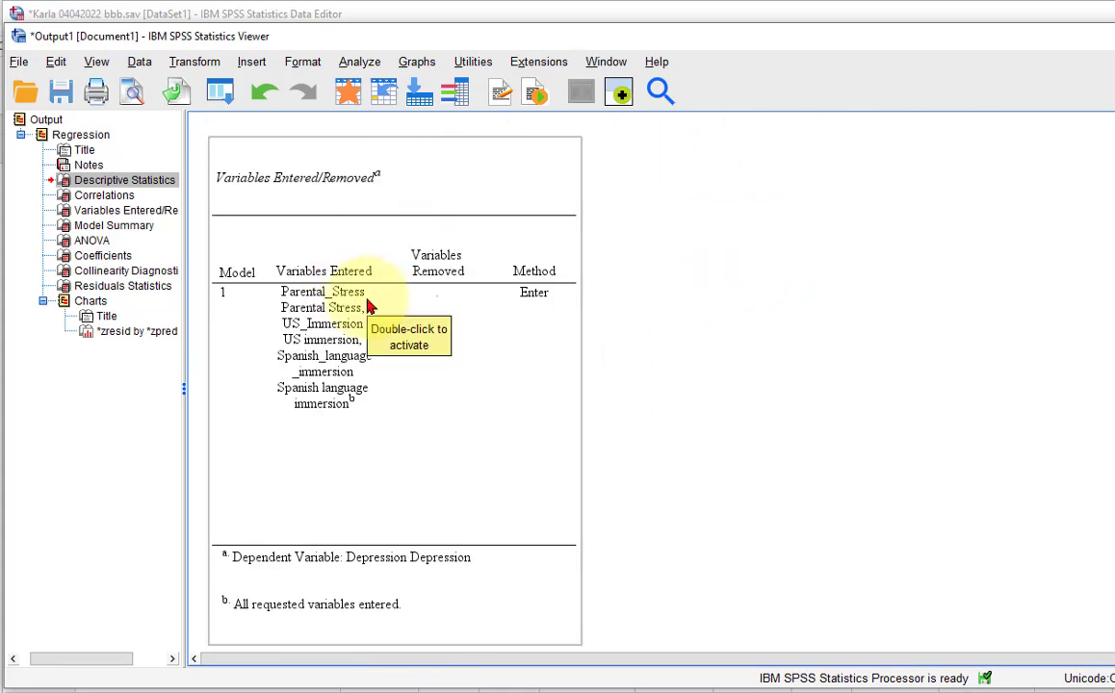
Step: Examine R Square in the Model Summary table and the F test and significance in the ANOVA table
scroll(654, 314, down, 5)
scroll(655, 314, down, 6)
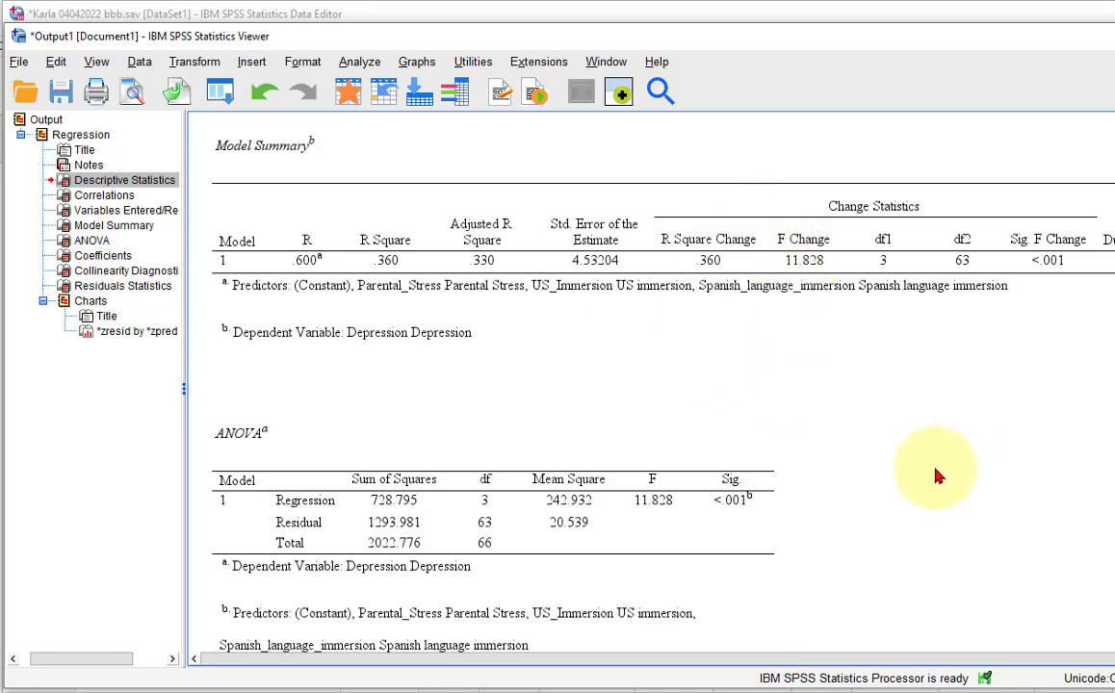
click(328, 186)
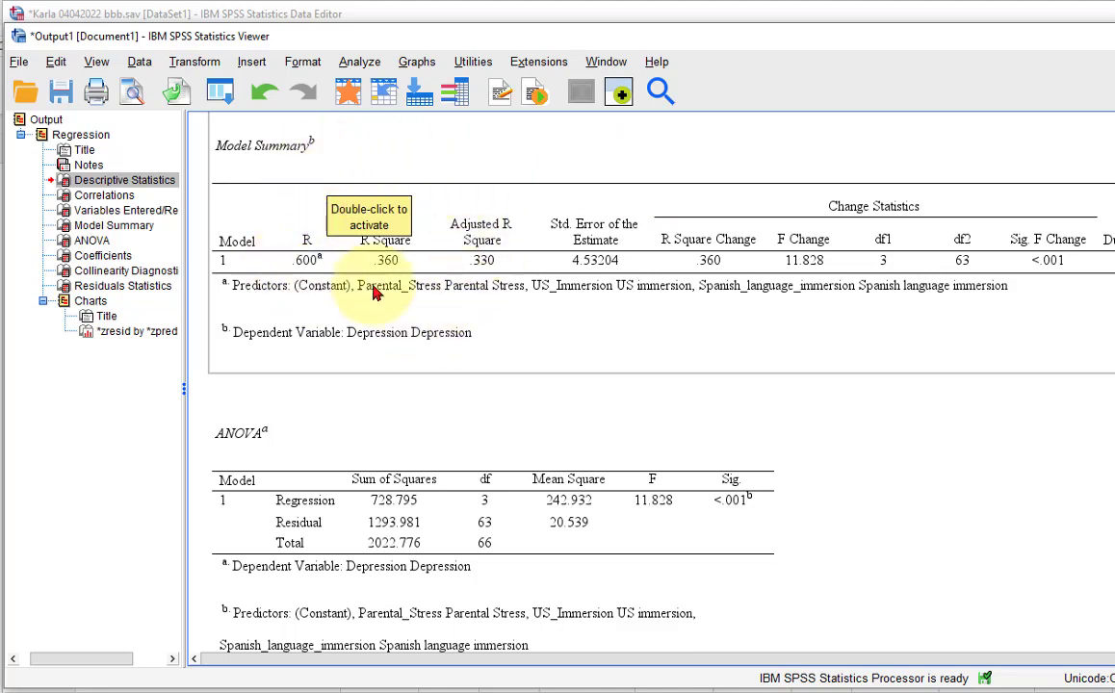
scroll(417, 344, up, 2)
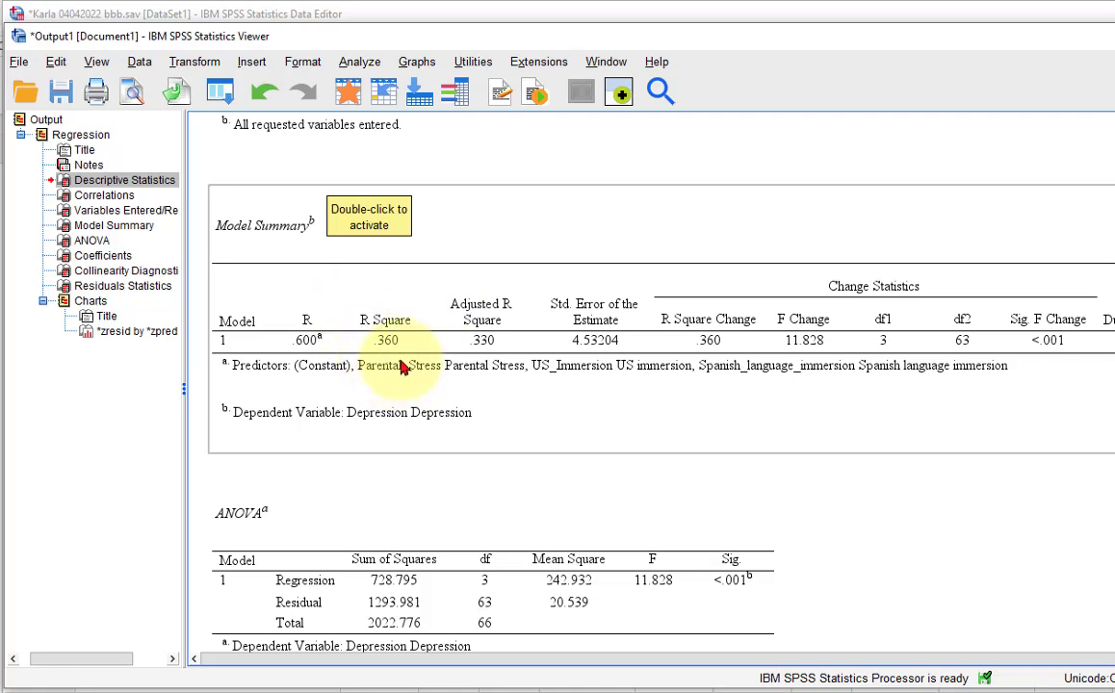
scroll(403, 369, down, 6)
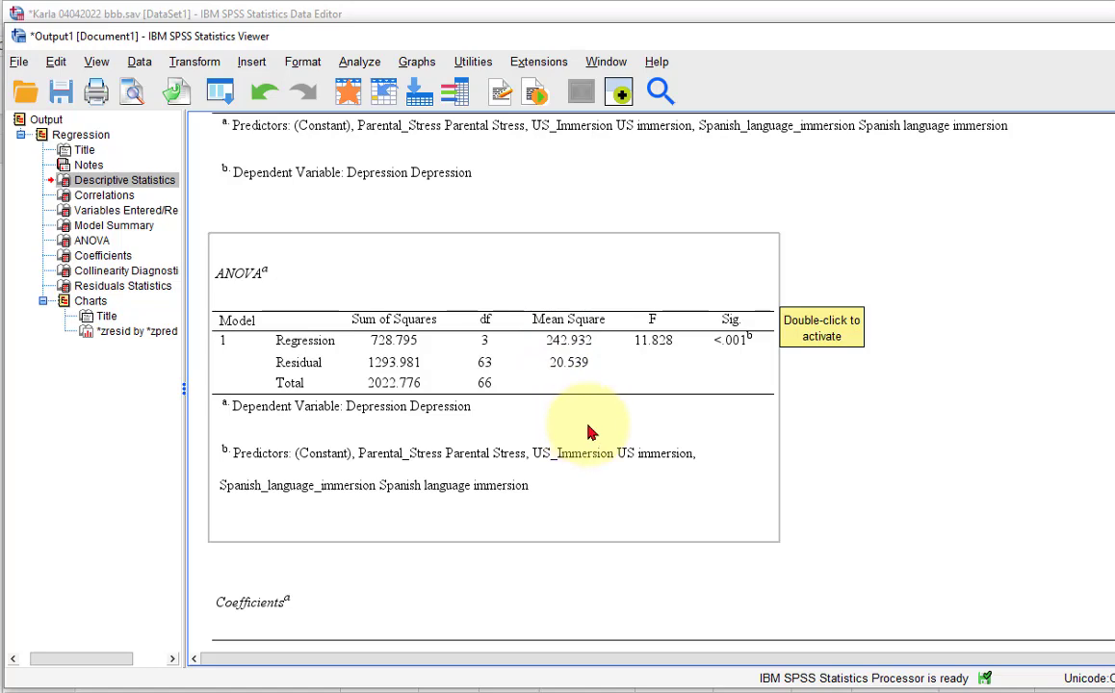
scroll(591, 432, up, 5)
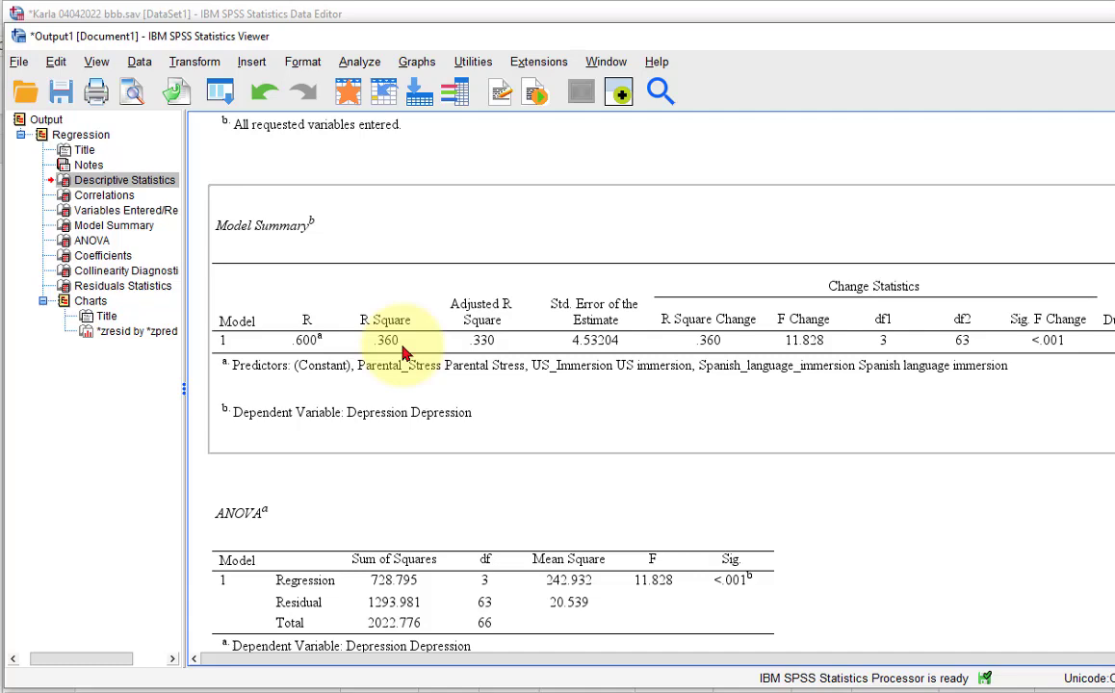
click(619, 486)
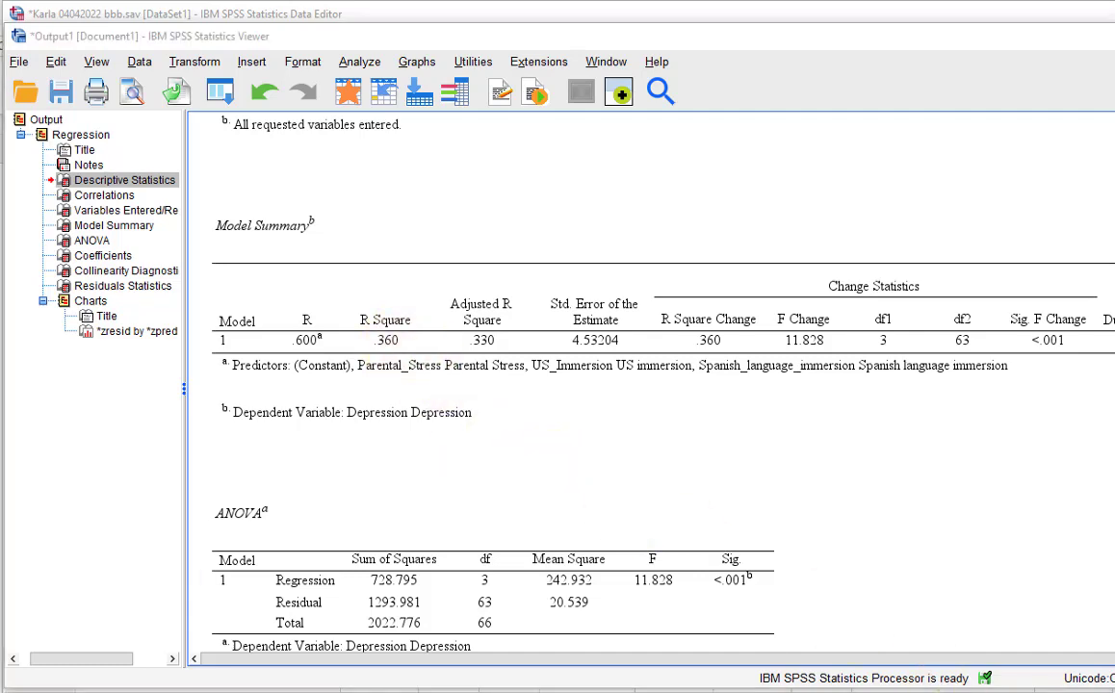
Step: Examine the B, Beta, t and significance values of the three predictors in the Coefficients table
scroll(963, 482, down, 5)
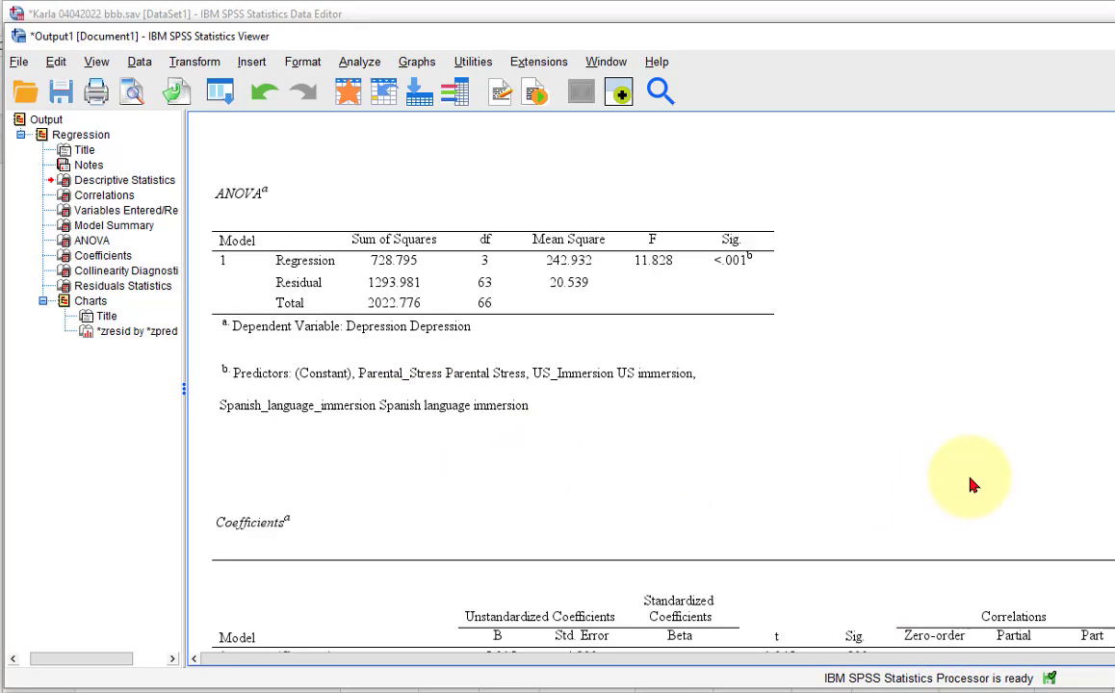
scroll(973, 485, down, 4)
scroll(971, 486, down, 4)
scroll(972, 483, up, 3)
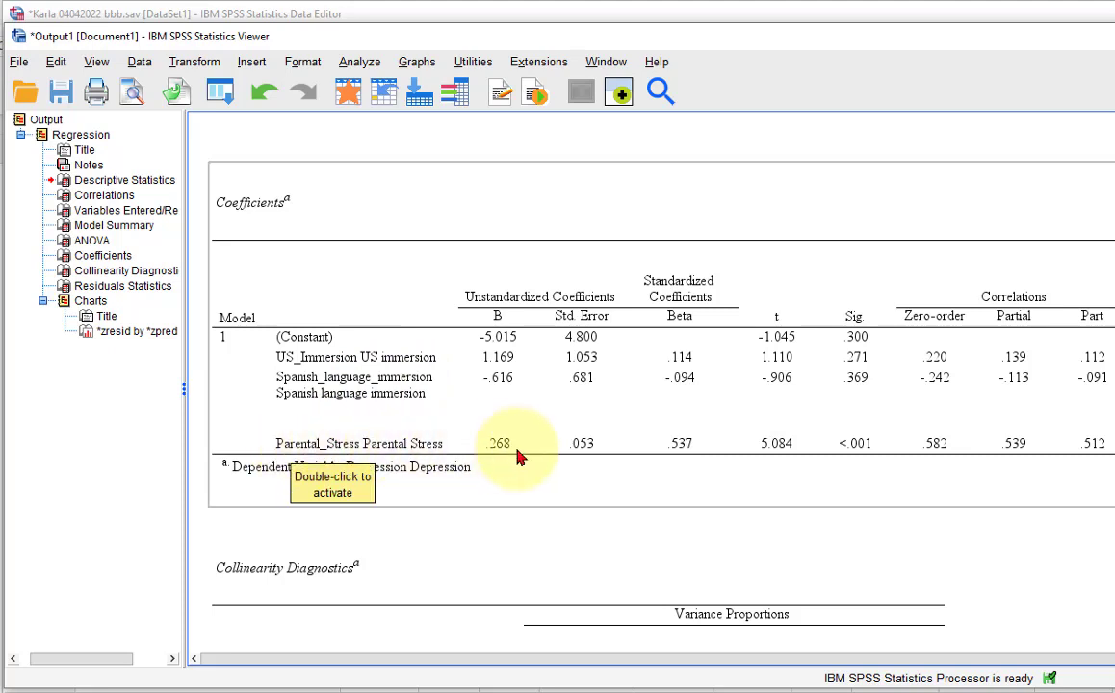
scroll(519, 457, up, 2)
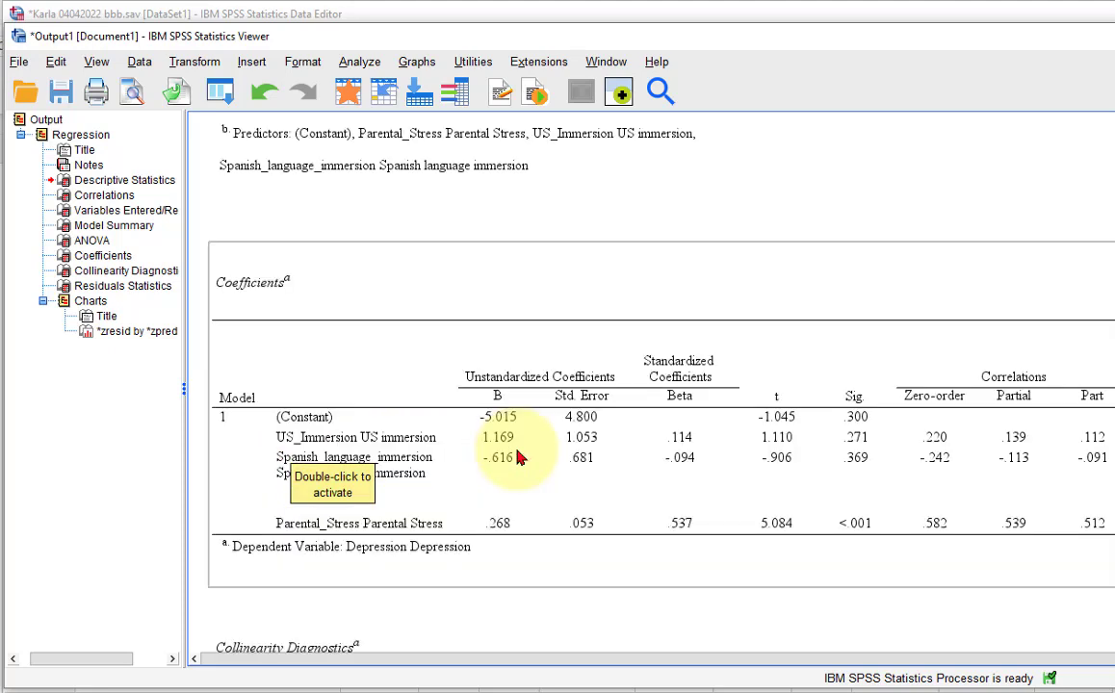
Step: Examine the Pearson correlations and one-tailed significance between depression and the three predictors in the Correlations table
scroll(518, 458, up, 20)
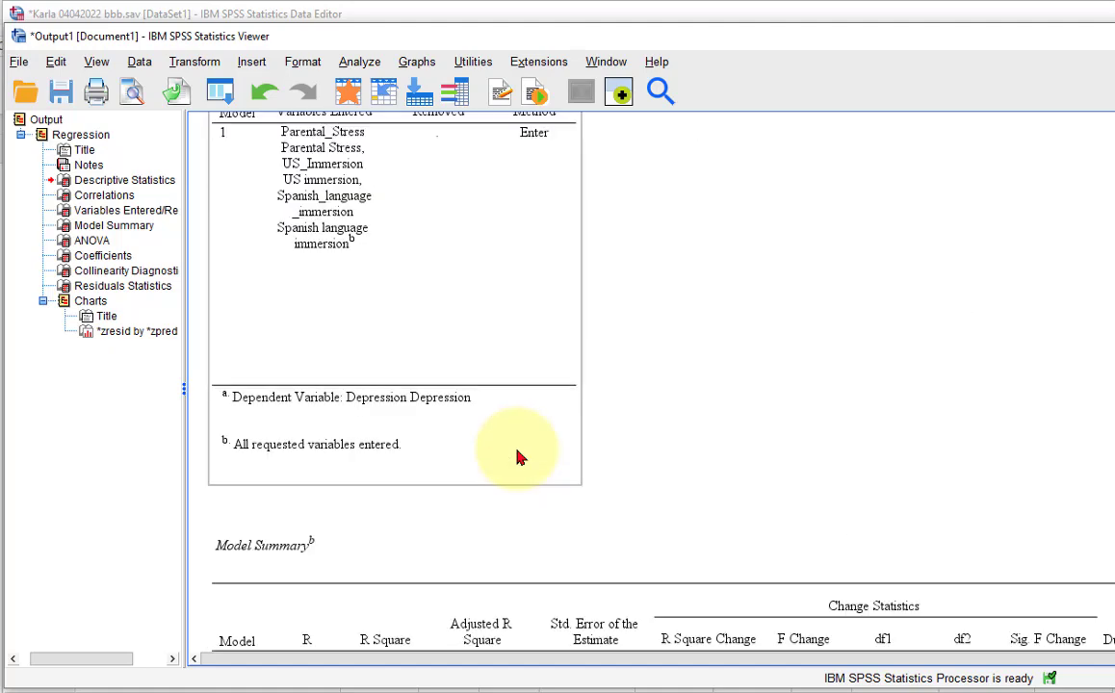
scroll(518, 458, up, 10)
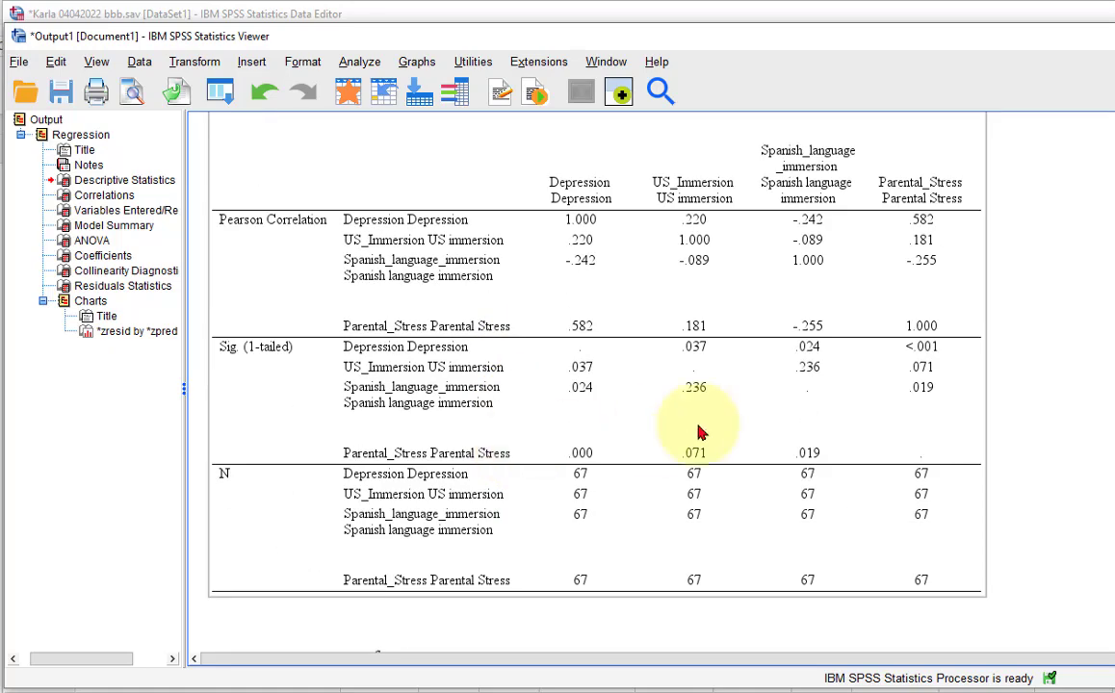
click(1042, 385)
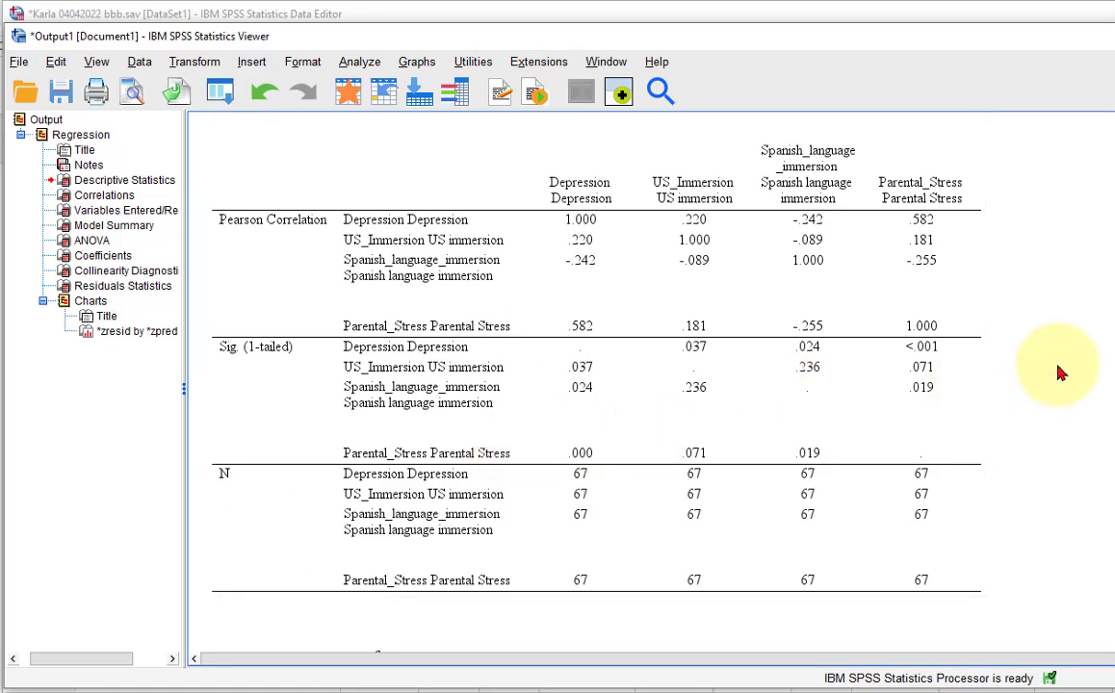
scroll(598, 385, up, 3)
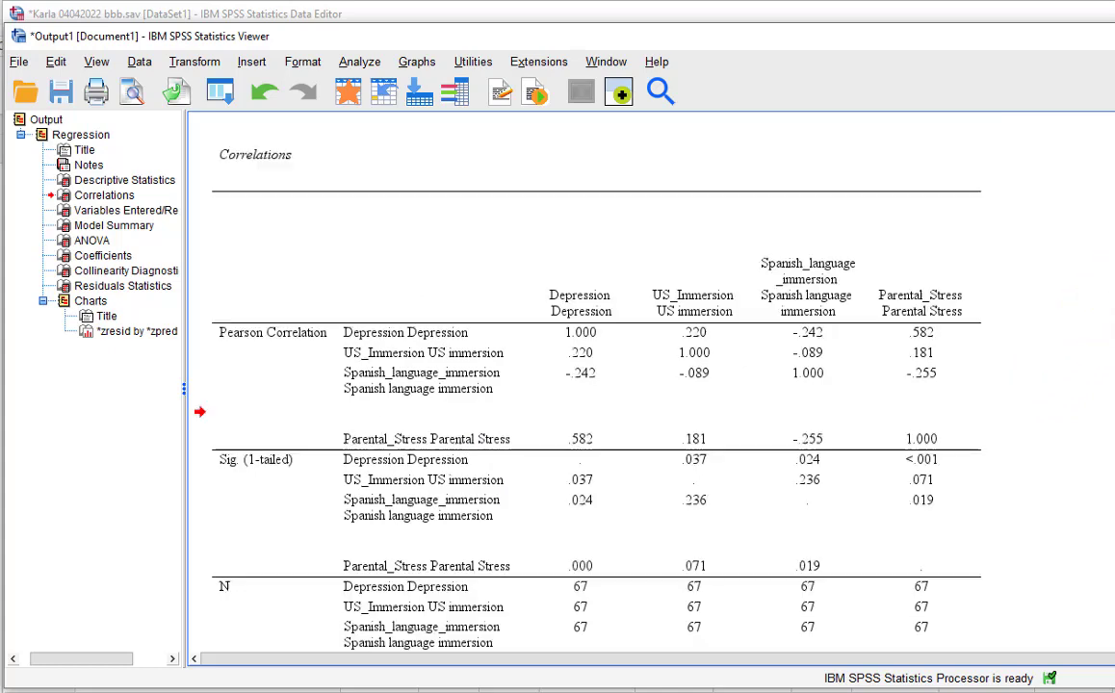
scroll(597, 385, down, 3)
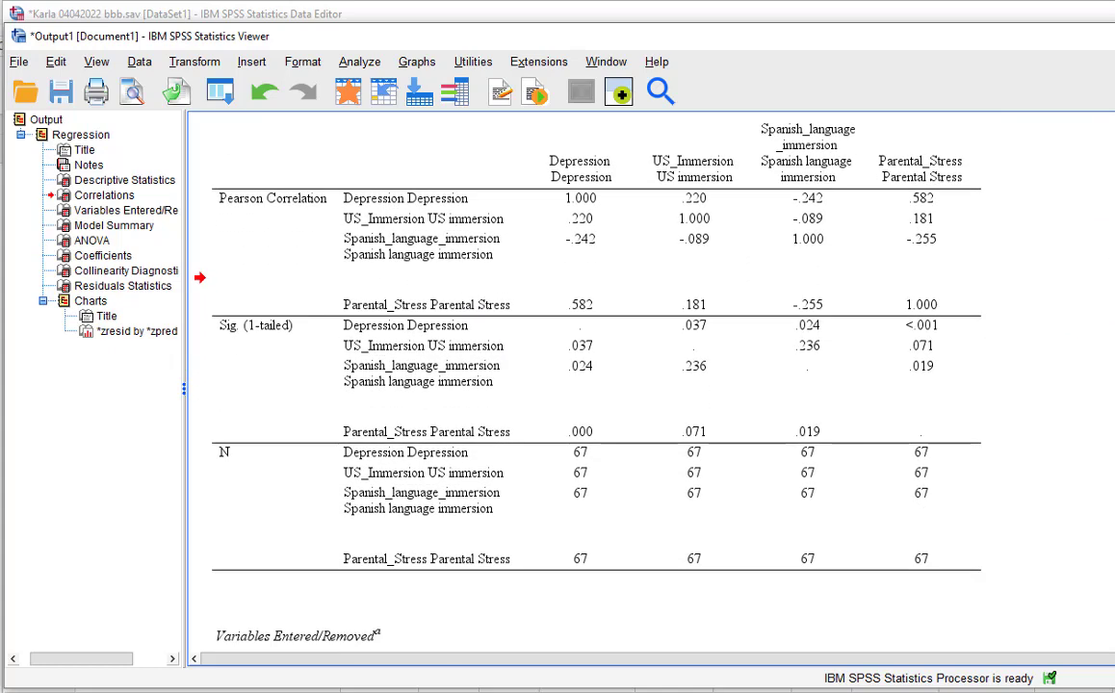
scroll(597, 385, up, 1)
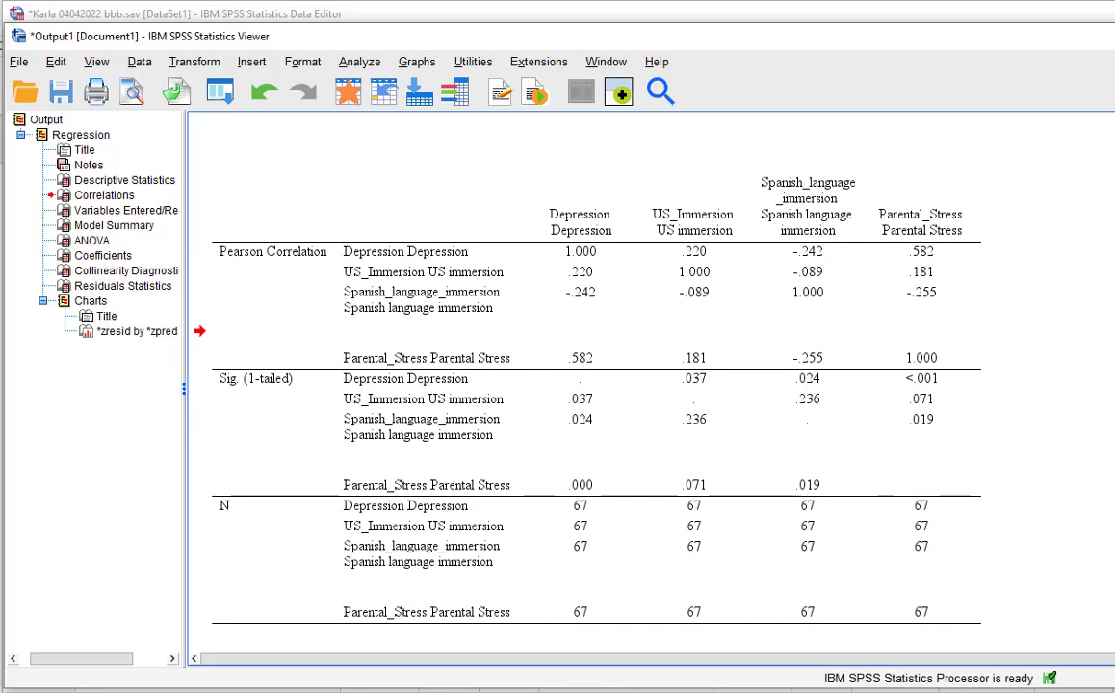
click(776, 174)
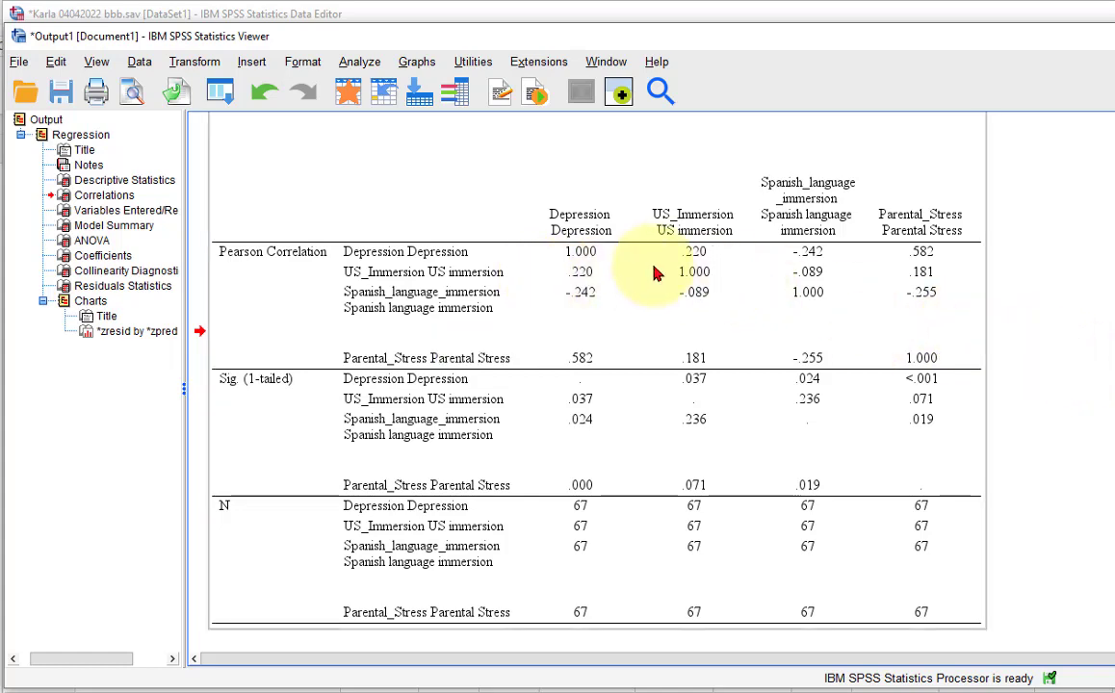
scroll(1089, 288, down, 5)
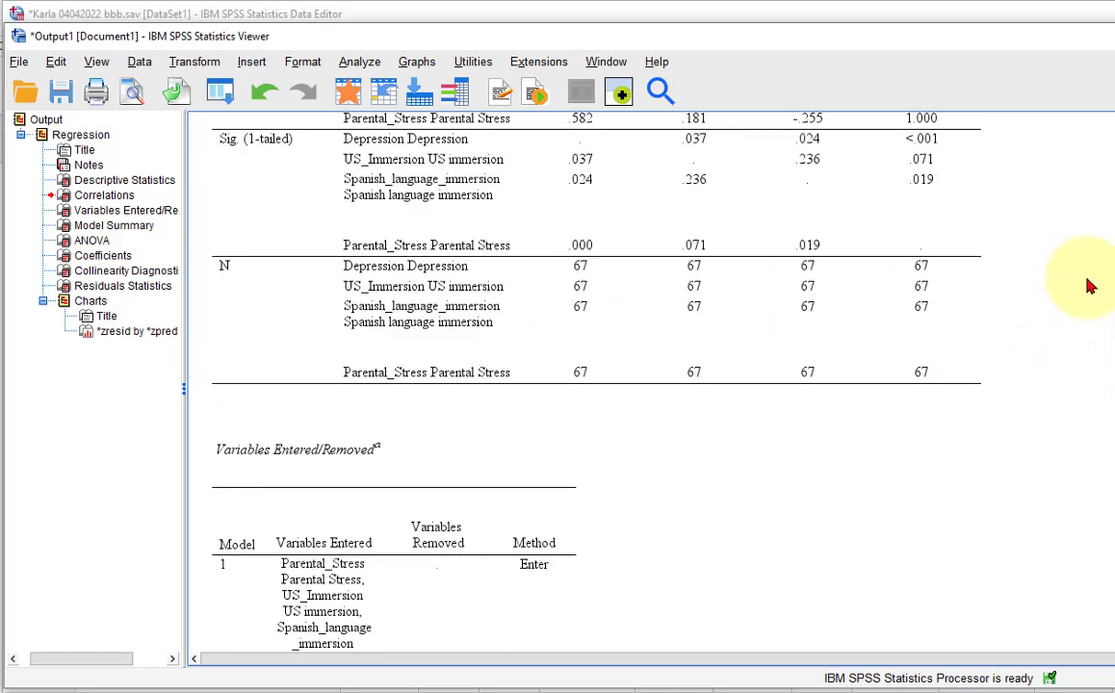
scroll(1088, 287, up, 10)
scroll(1088, 287, down, 20)
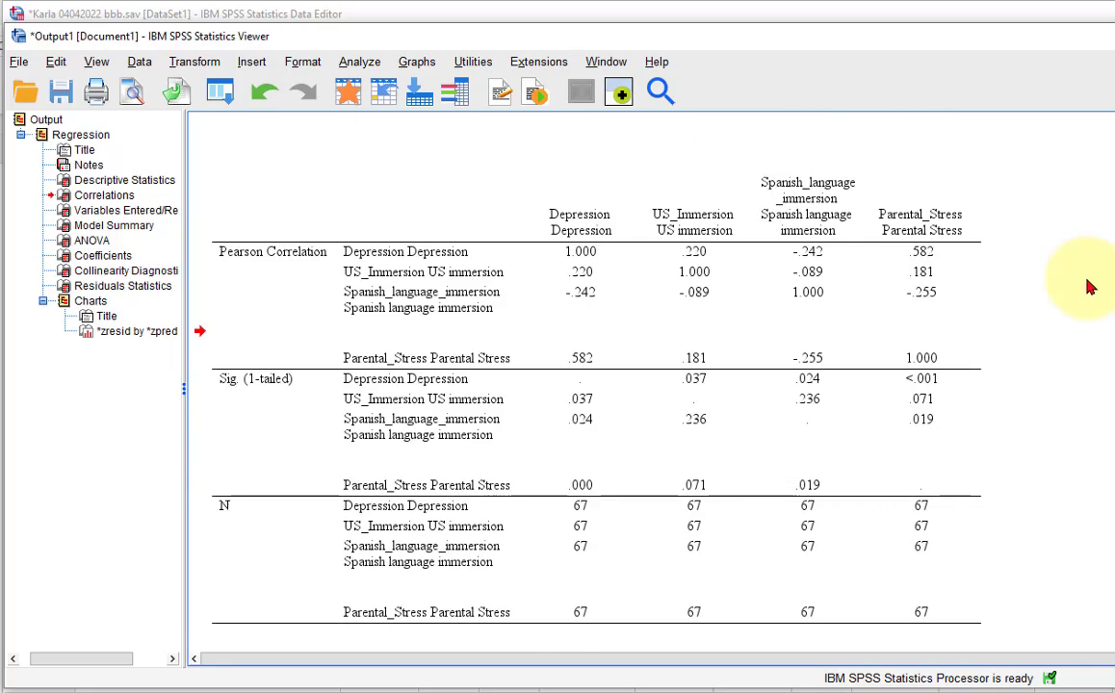
Step: Shift the output window to bring the Model Summary's Durbin-Watson column into view and check the statistic
scroll(1088, 287, down, 7)
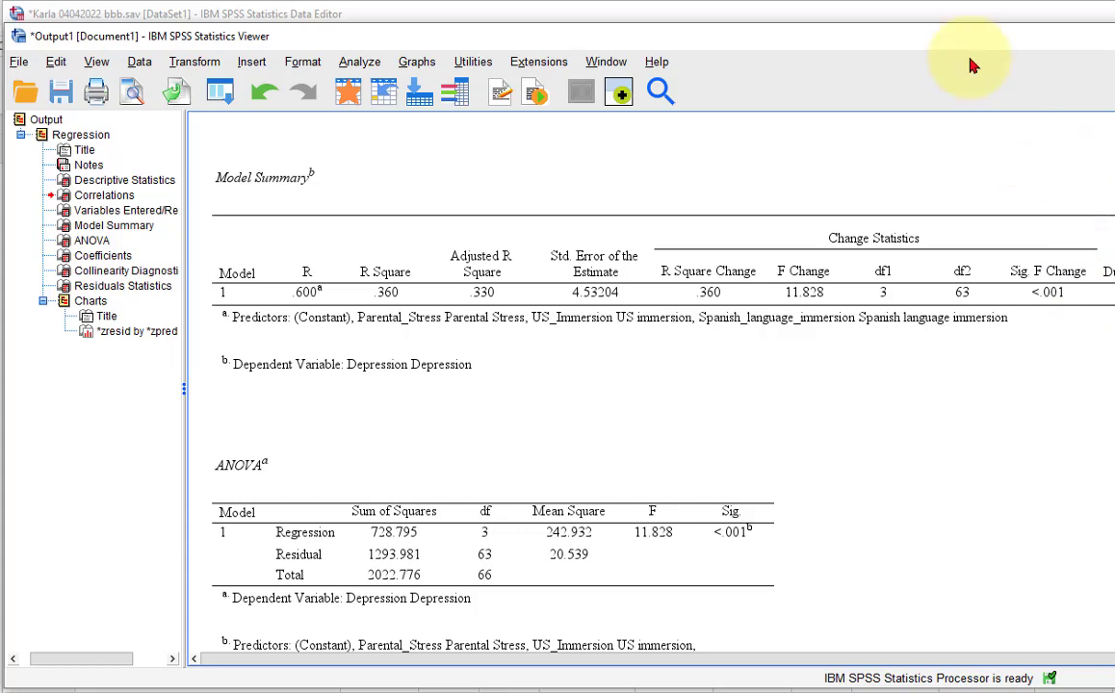
drag(941, 38, 856, 37)
click(948, 141)
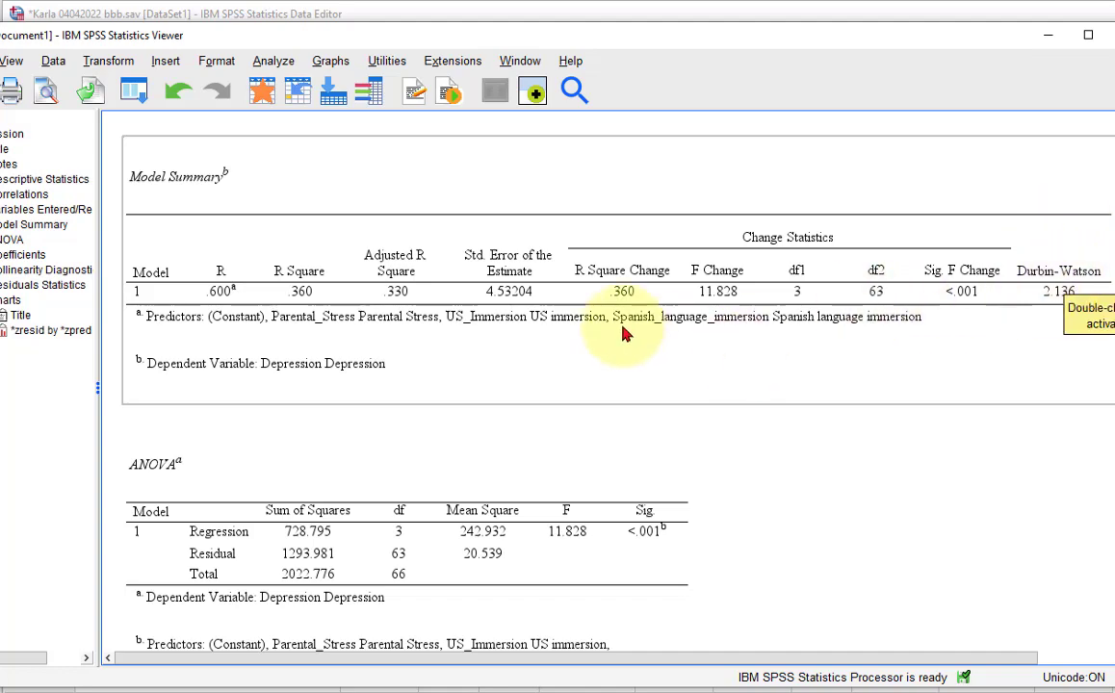
Step: Review the collinearity tolerance, Collinearity Diagnostics and Residuals Statistics, including the Mahalanobis distance range
scroll(704, 269, down, 5)
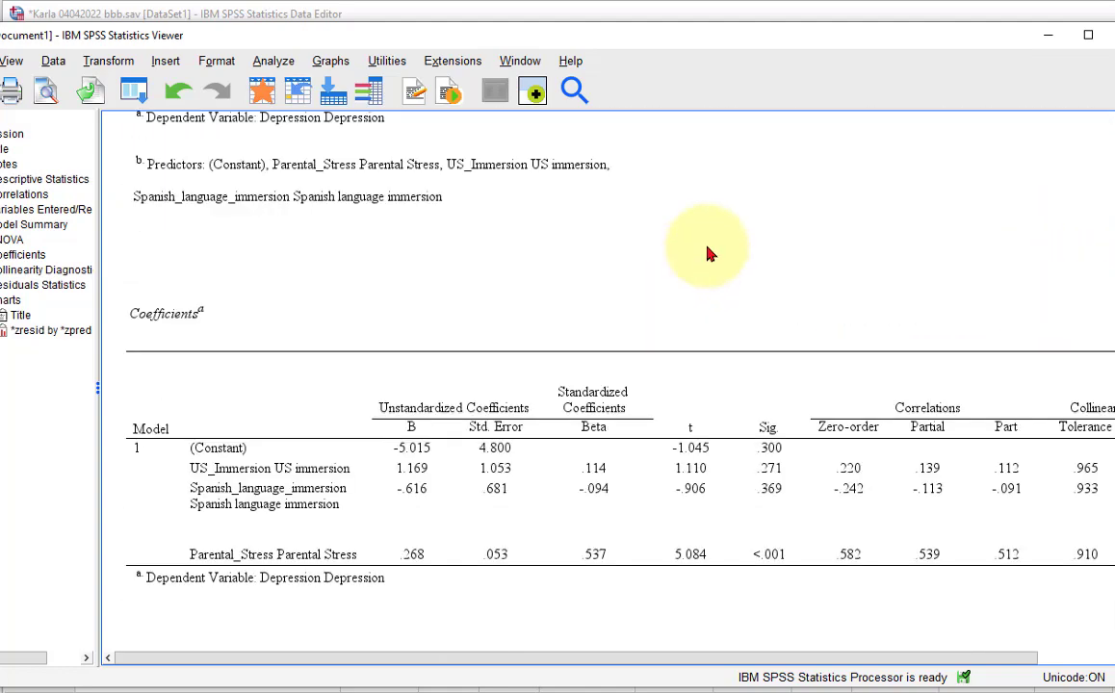
scroll(708, 254, down, 2)
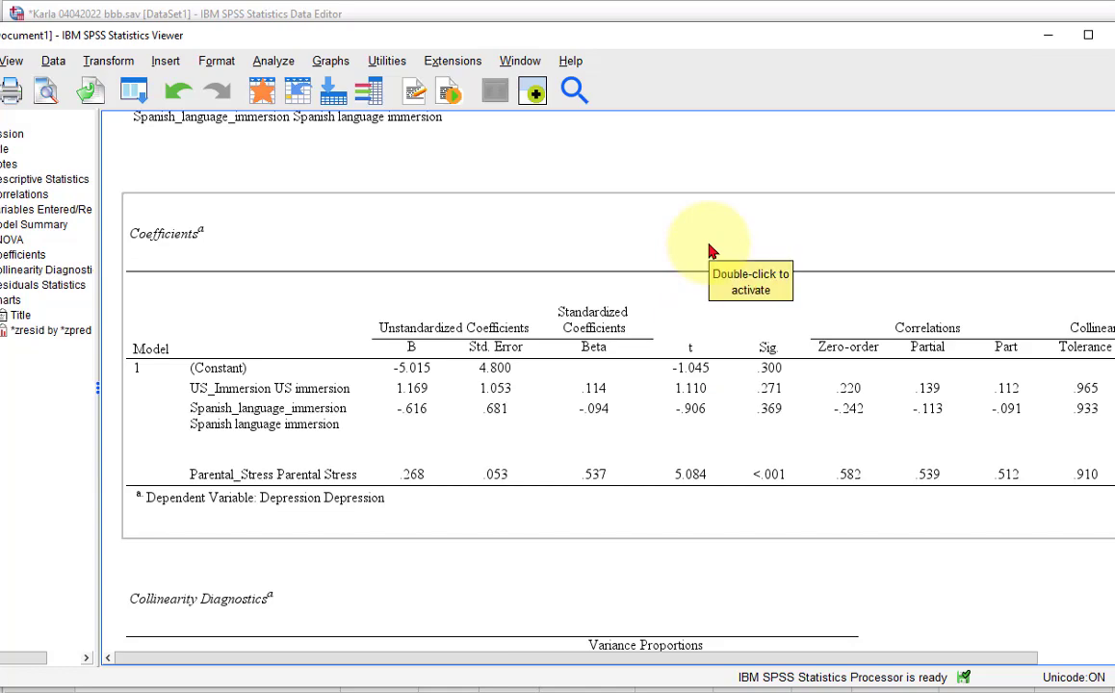
scroll(710, 252, down, 12)
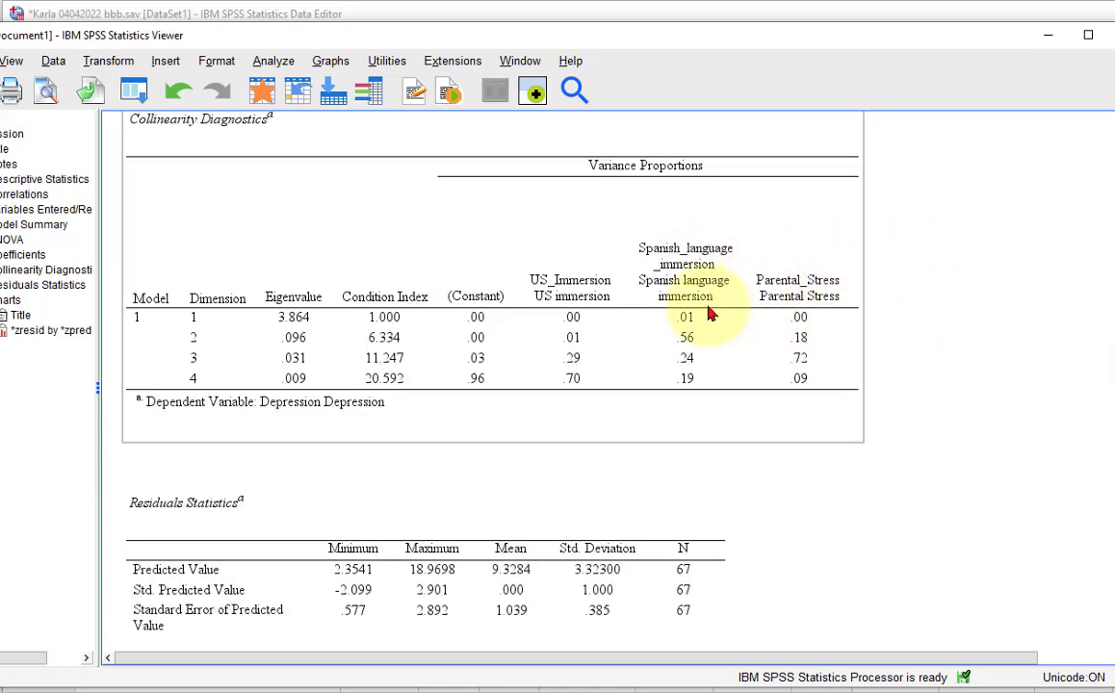
scroll(934, 308, down, 6)
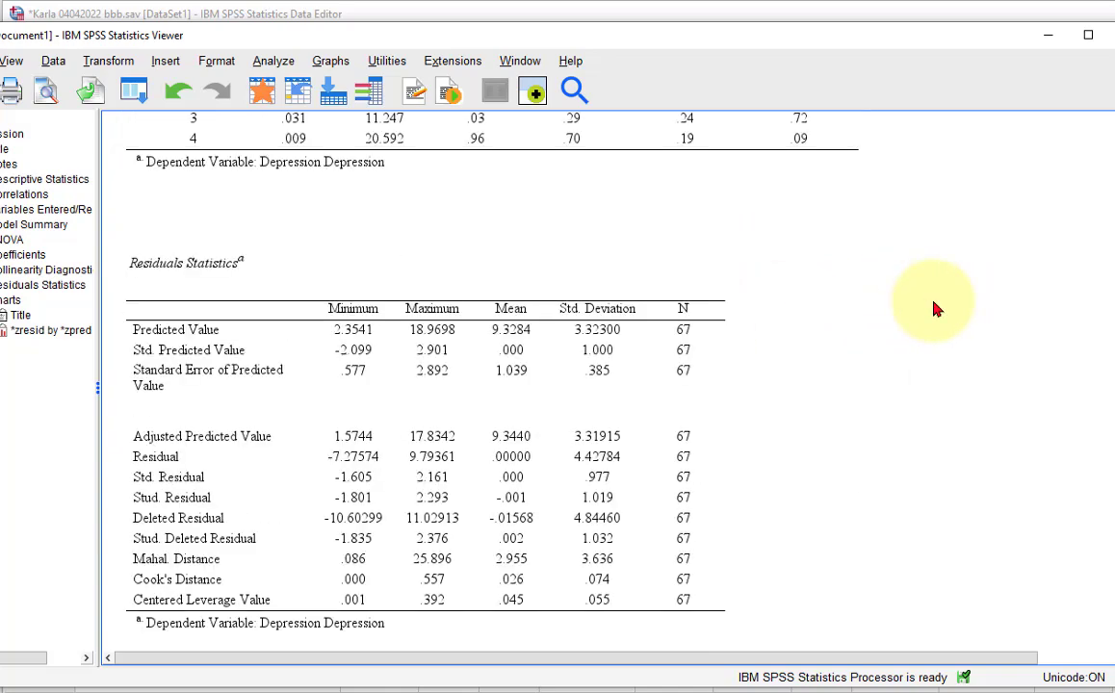
scroll(934, 308, down, 5)
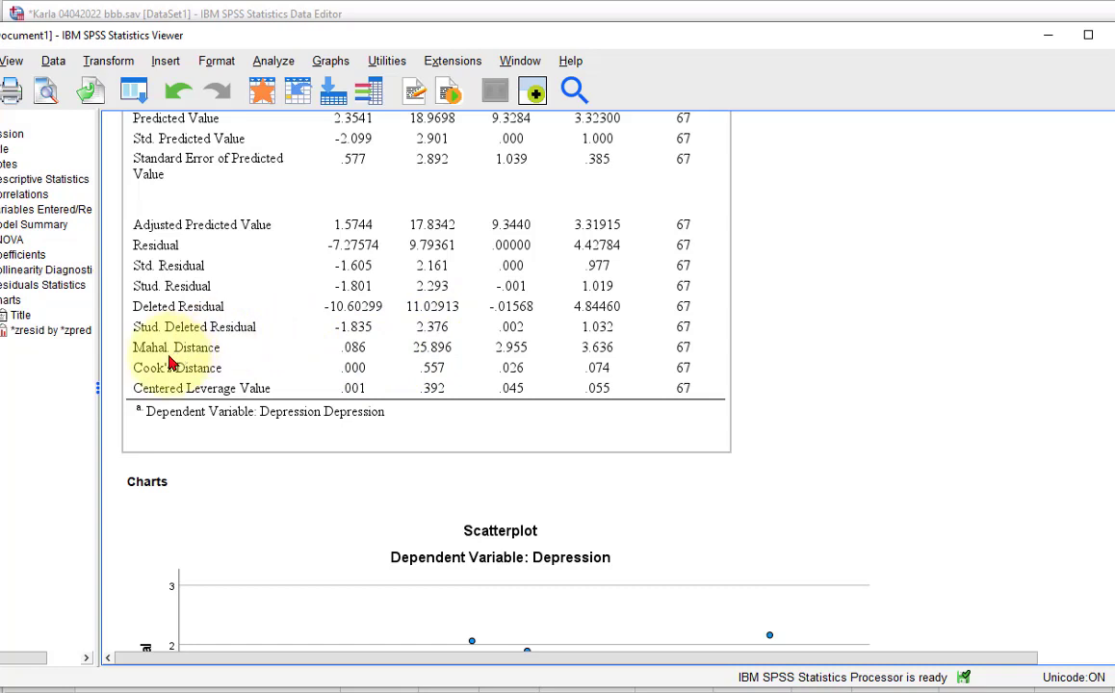
click(610, 480)
Step: Check the number of cases in the SPSS dataset and set n in cell B2 of the Excel Mahalanobis calculation sheet to 67
key(alt+Tab)
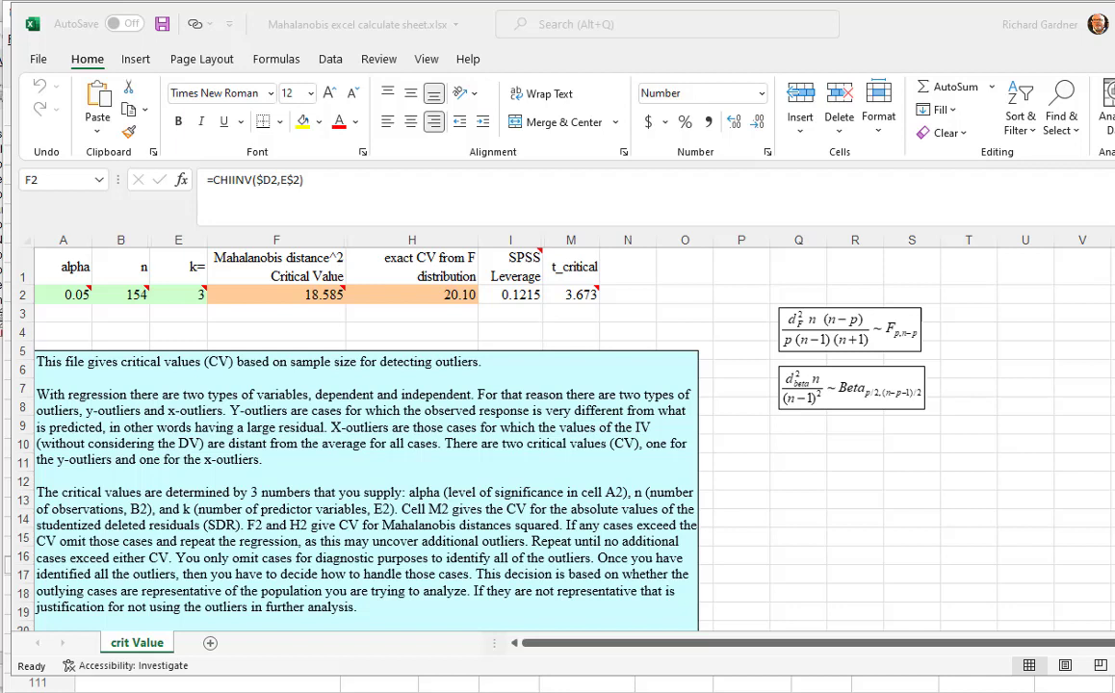
click(123, 295)
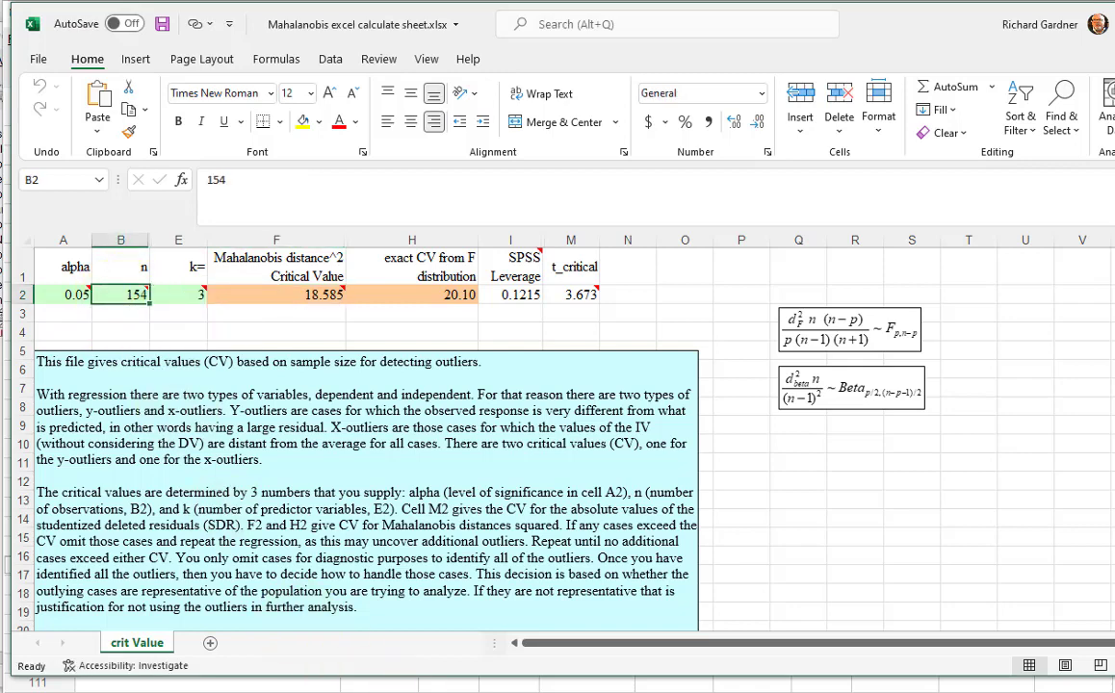
key(alt+Tab)
key(ctrl+t)
scroll(329, 445, down, 1)
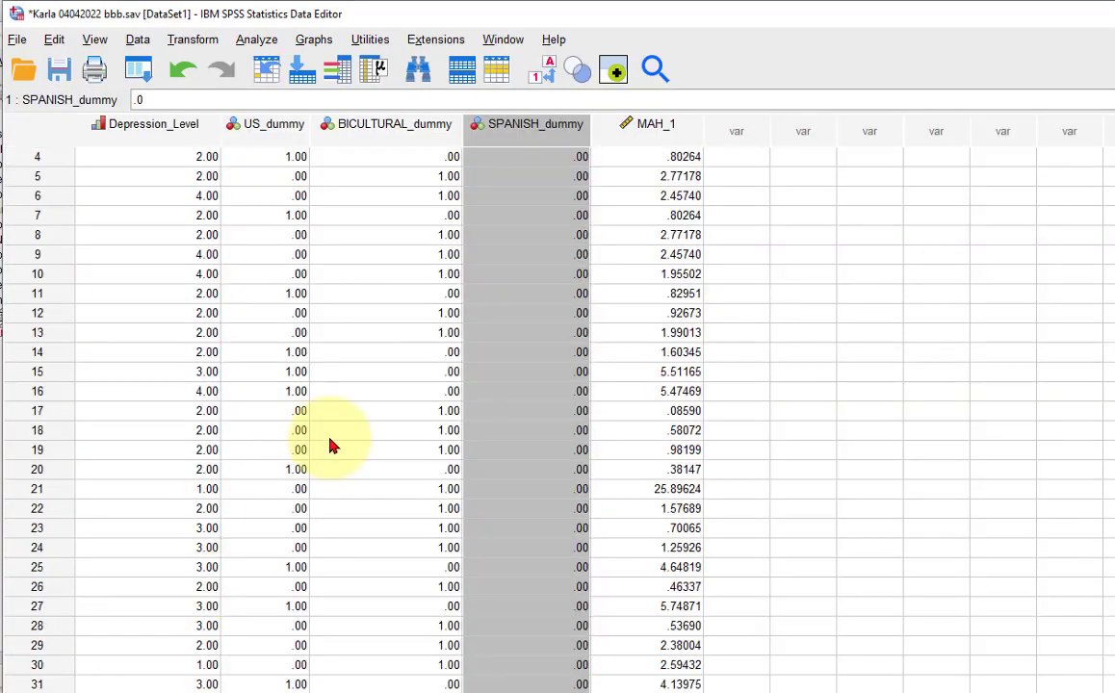
scroll(329, 446, down, 19)
scroll(364, 427, down, 1)
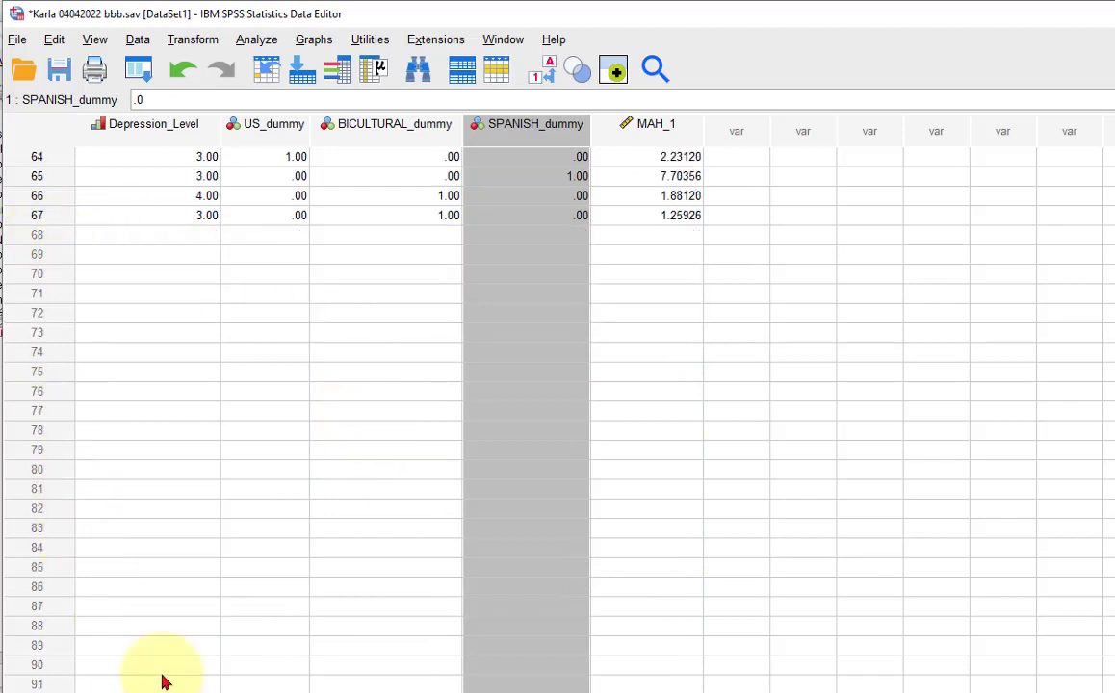
key(alt+Tab)
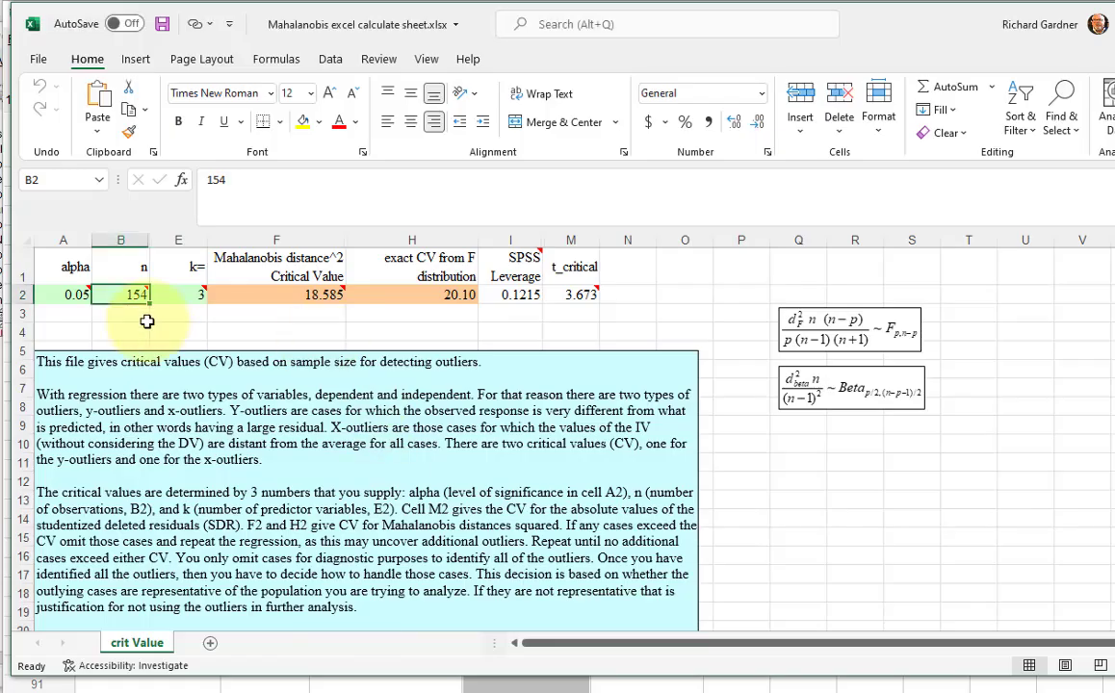
text(67)
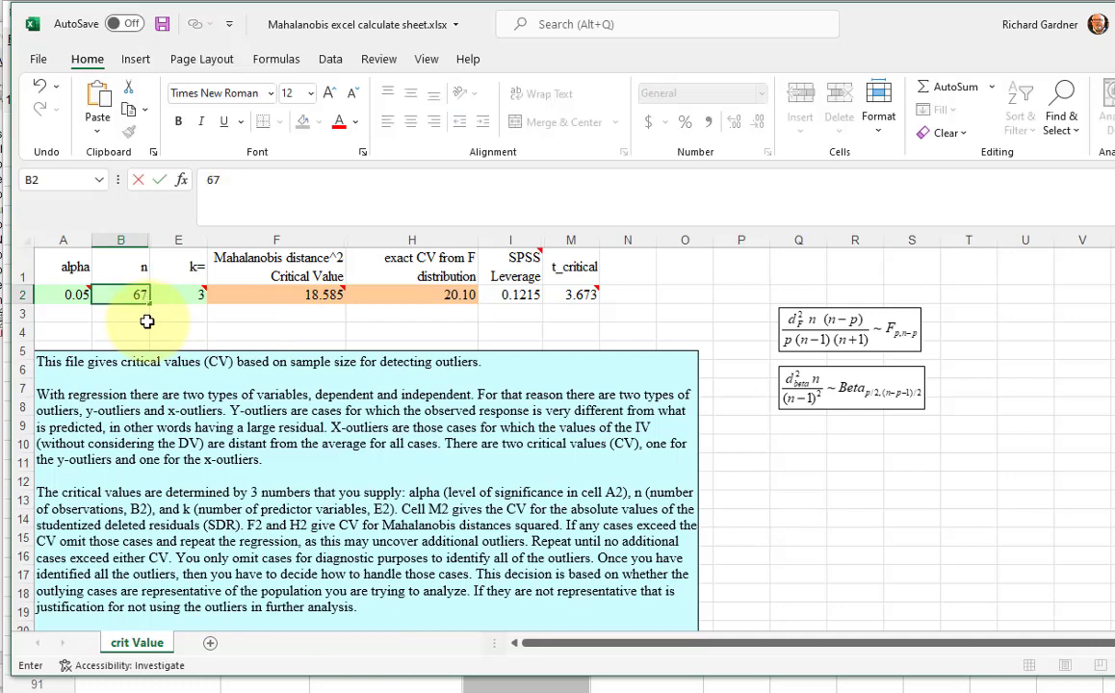
click(188, 293)
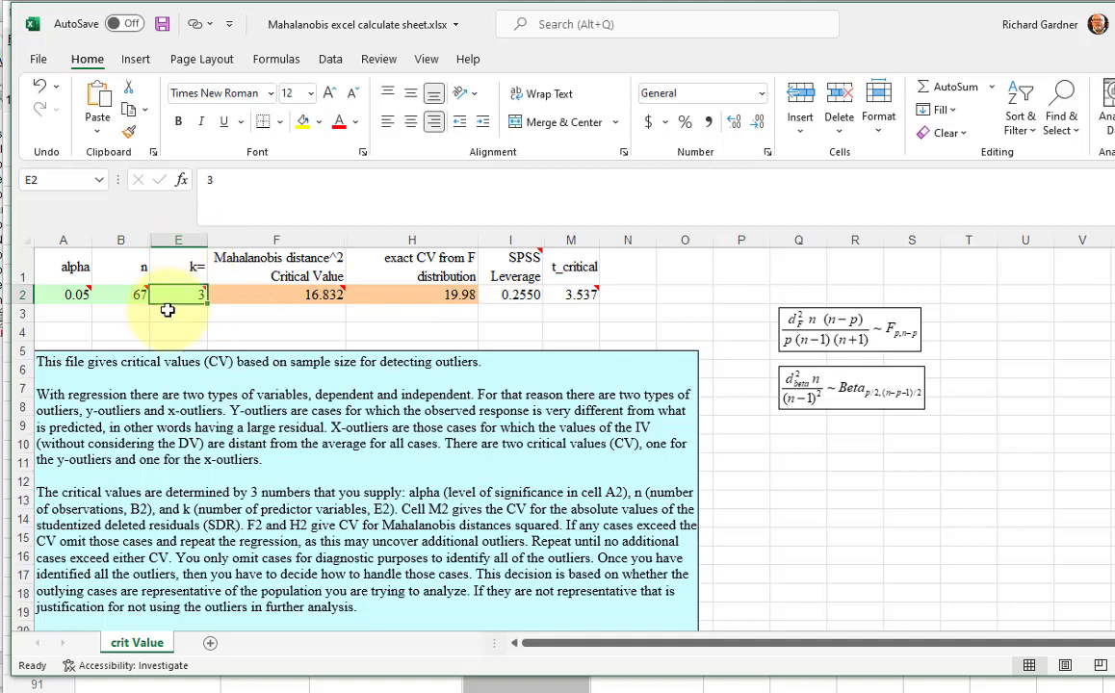
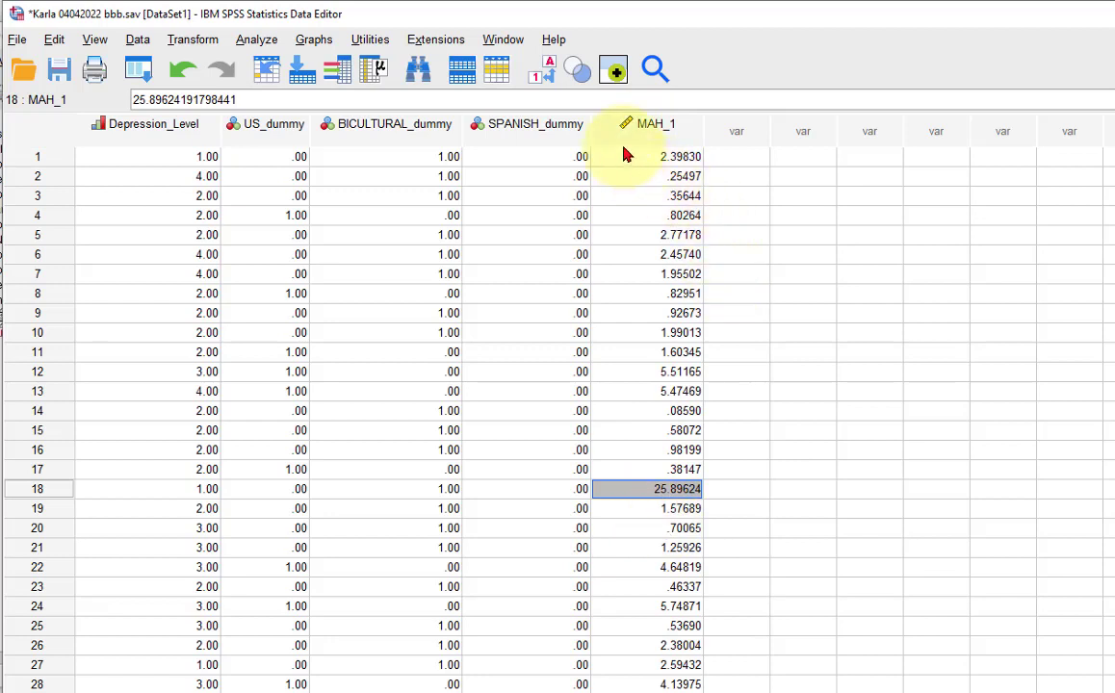
Step: Switch to the SPSS Data Editor and sort the cases by MAH_1 in descending order
click(637, 125)
right_click(636, 123)
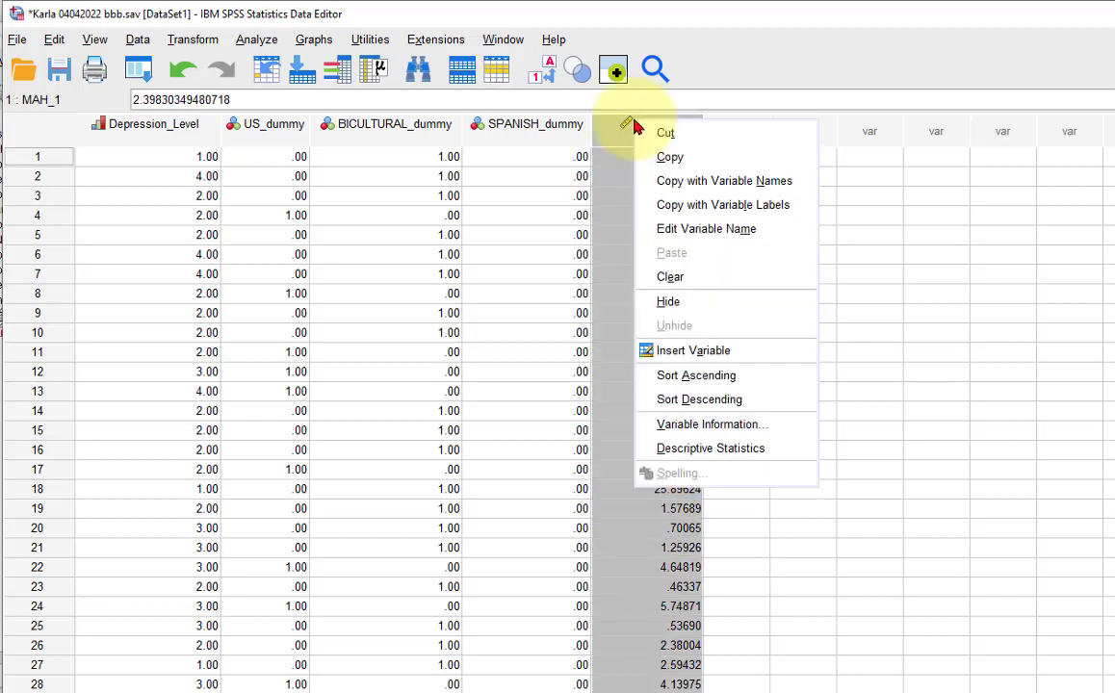
click(674, 401)
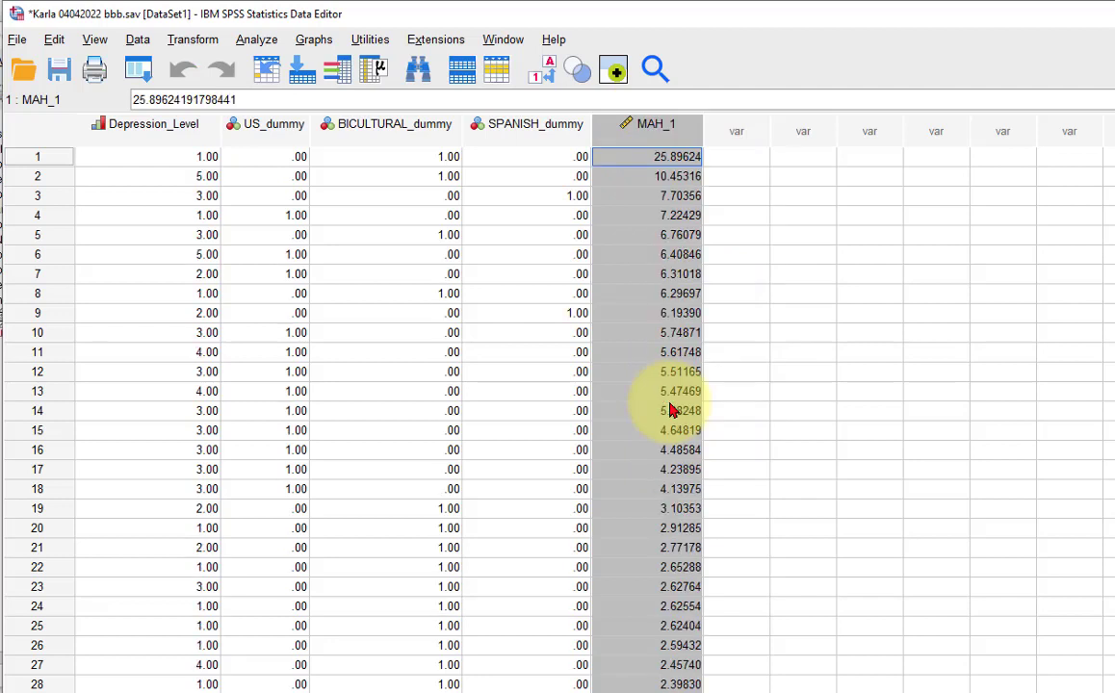
Step: Inspect the MAH_1, Parental_Stress, Depression and Spanish_language_immersion values of the first case in the sorted data
click(616, 157)
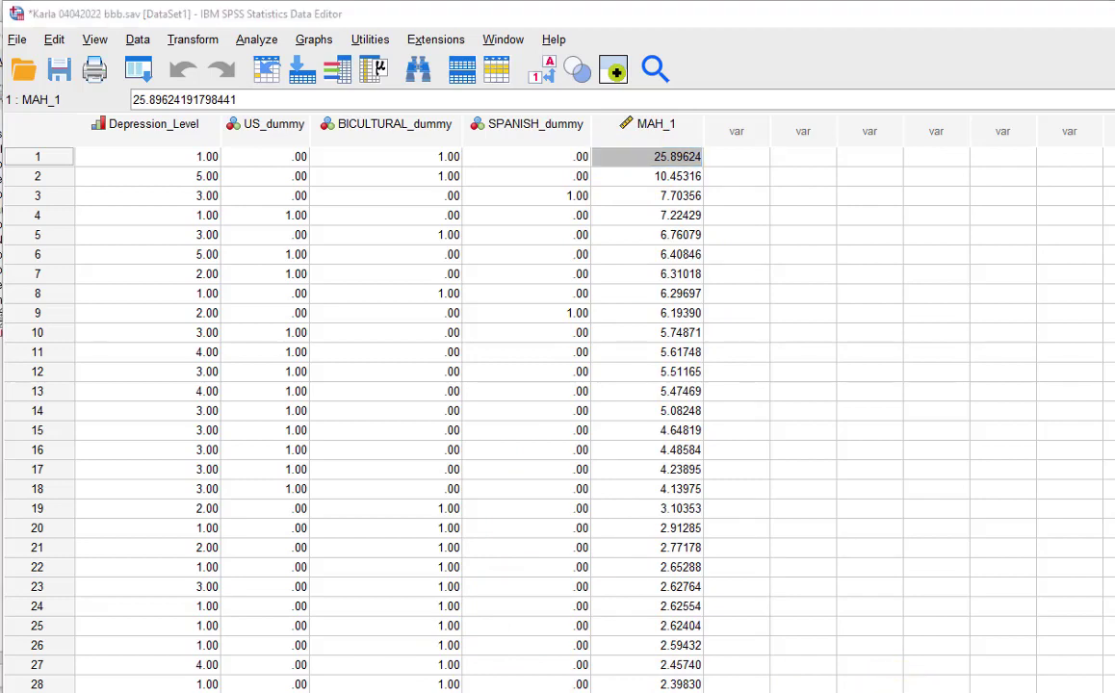
scroll(559, 404, left, 5)
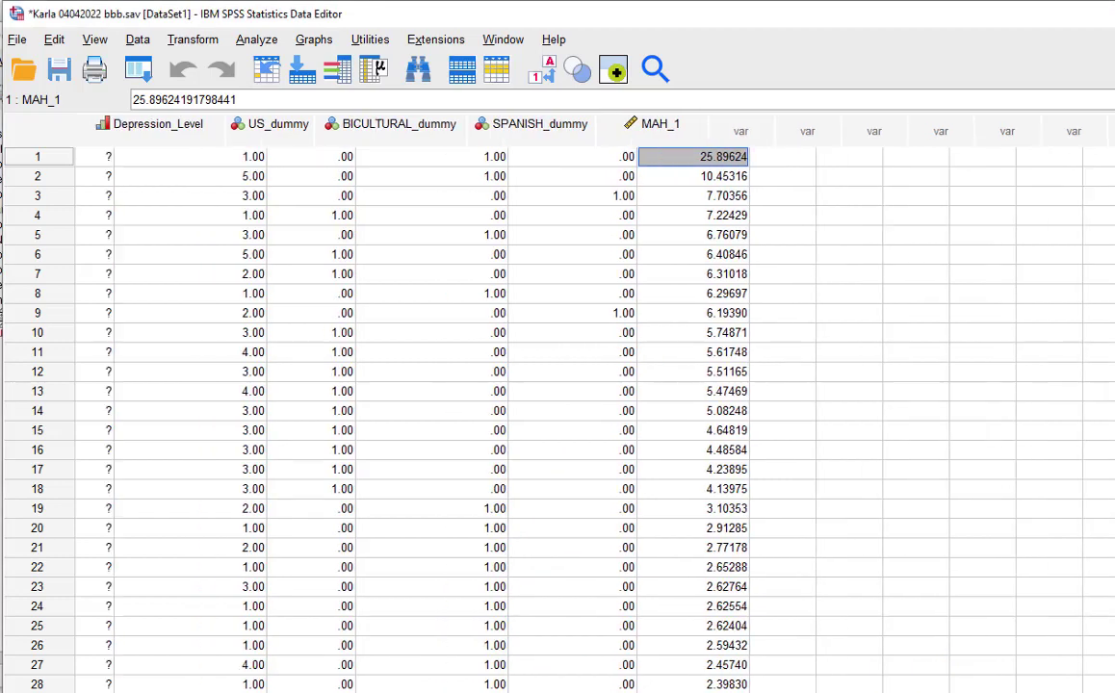
scroll(558, 404, left, 3)
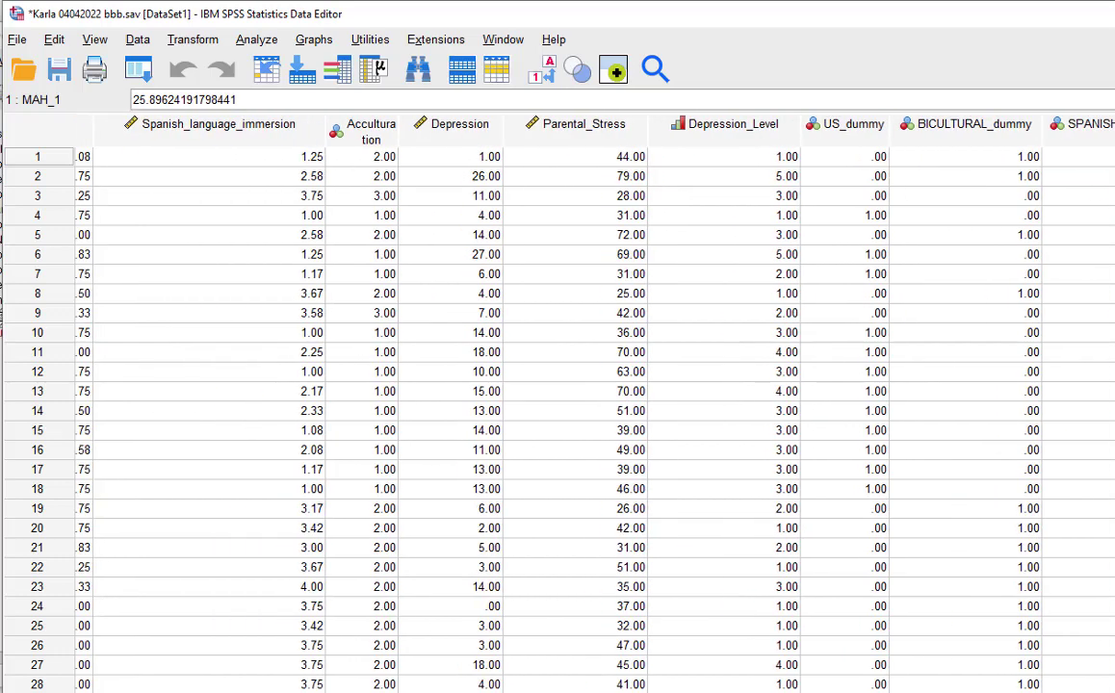
click(607, 159)
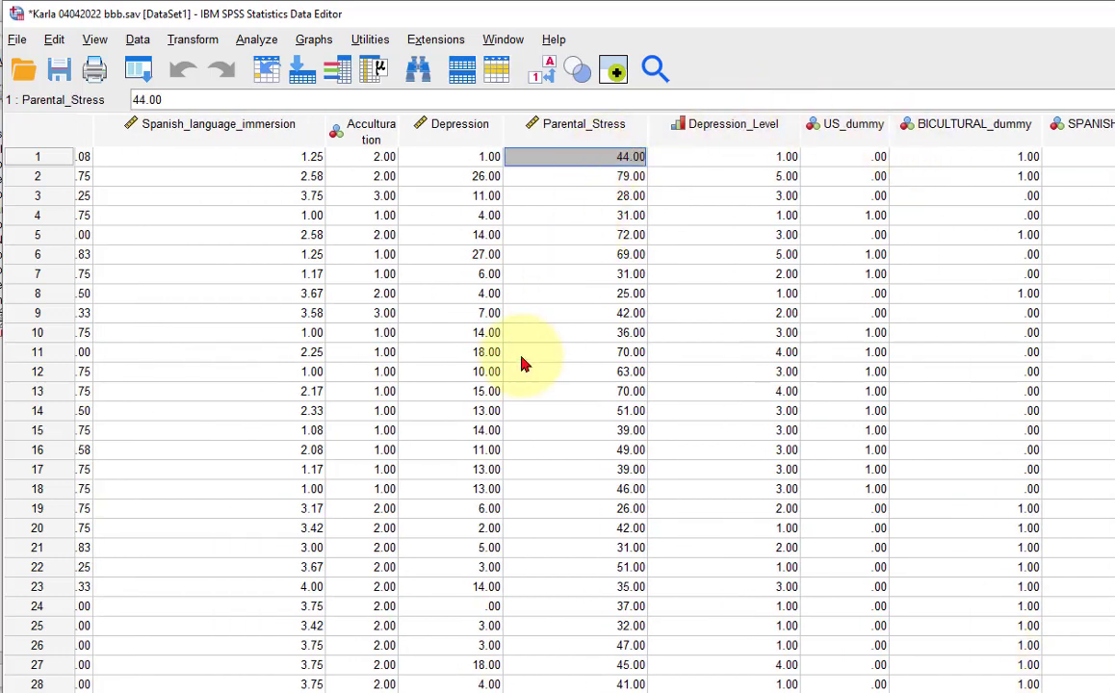
click(440, 157)
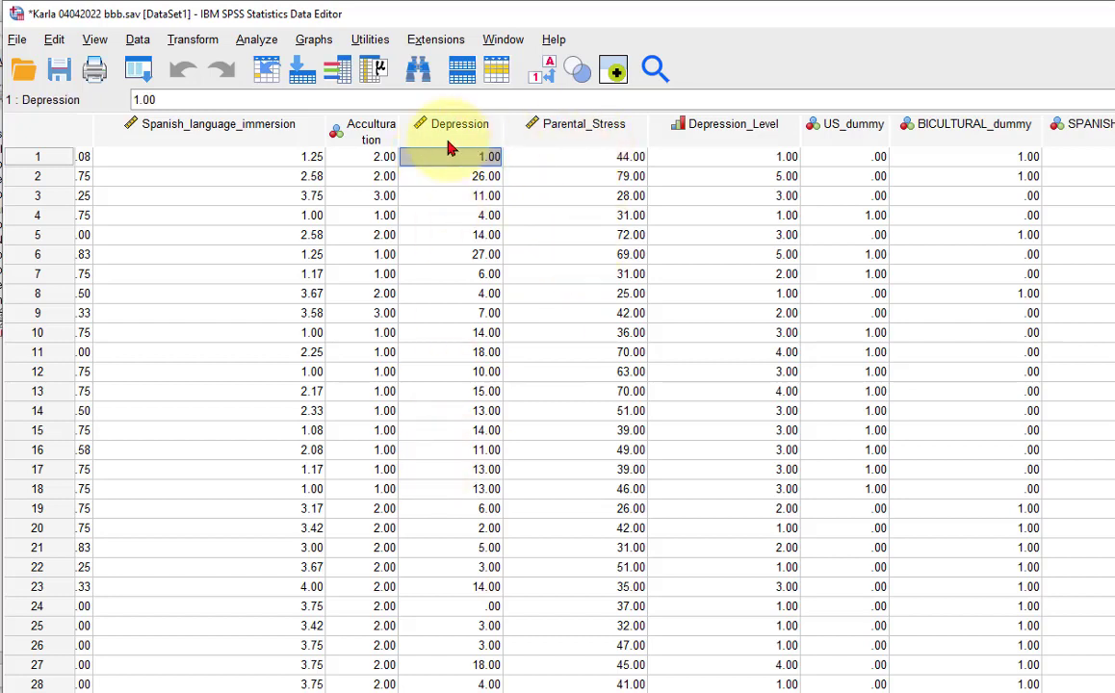
click(281, 160)
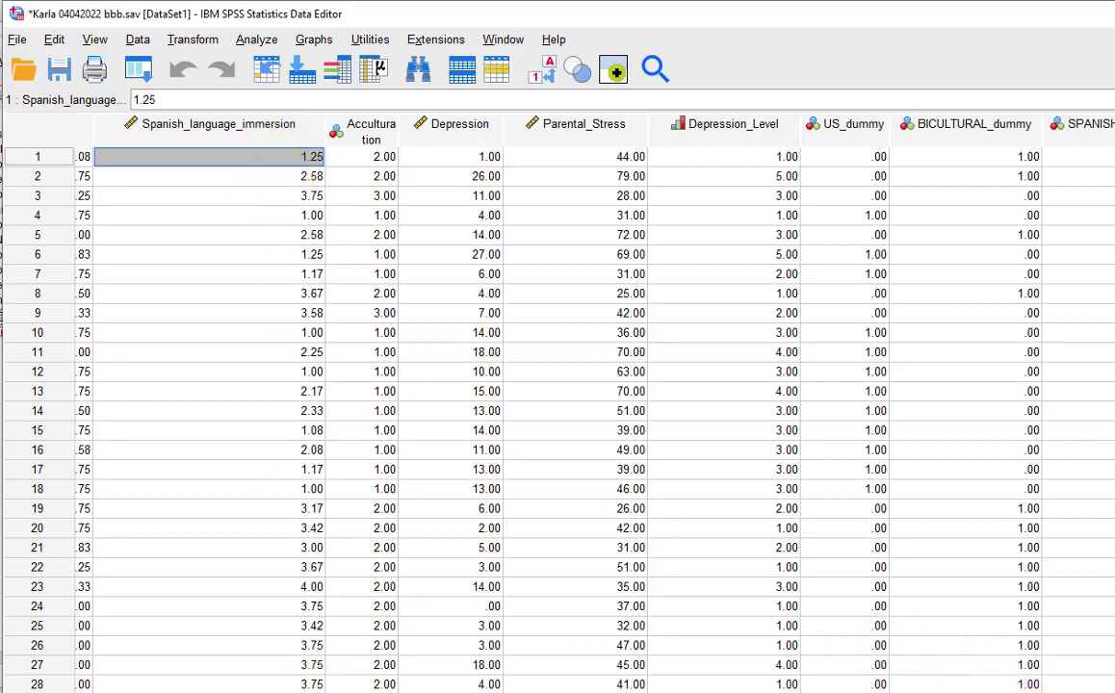
Step: Compare the first case's US_Immersion, Spanish_language_immersion, Depression and Parental_Stress values with its Mahalanobis distance in MAH_1
scroll(558, 385, left, 3)
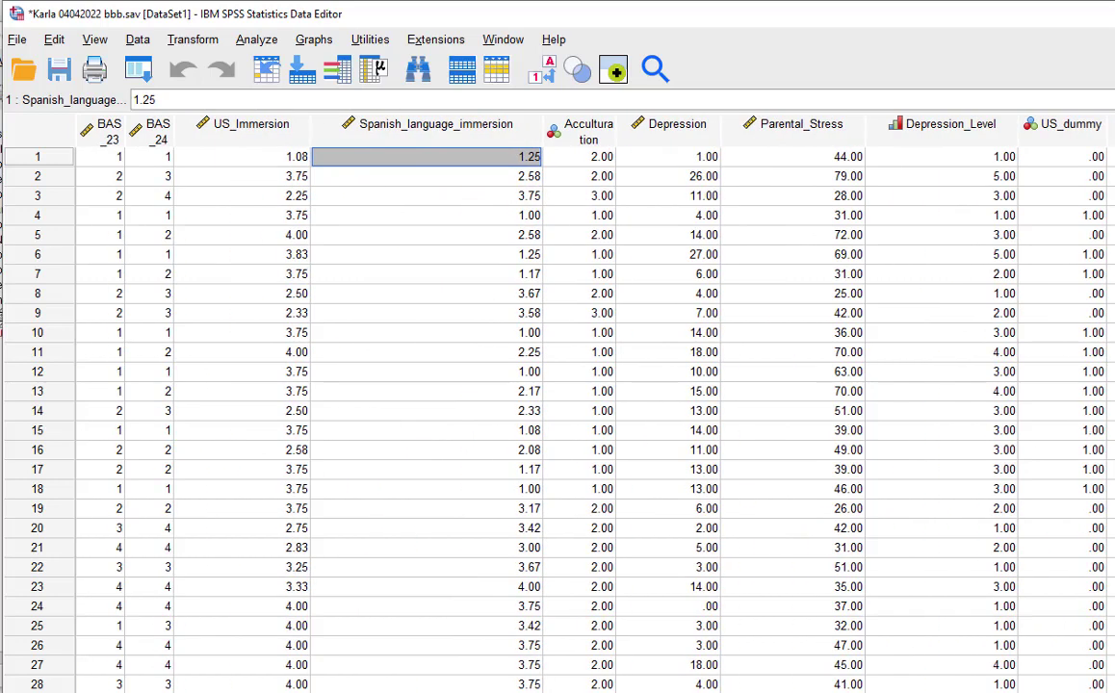
click(241, 157)
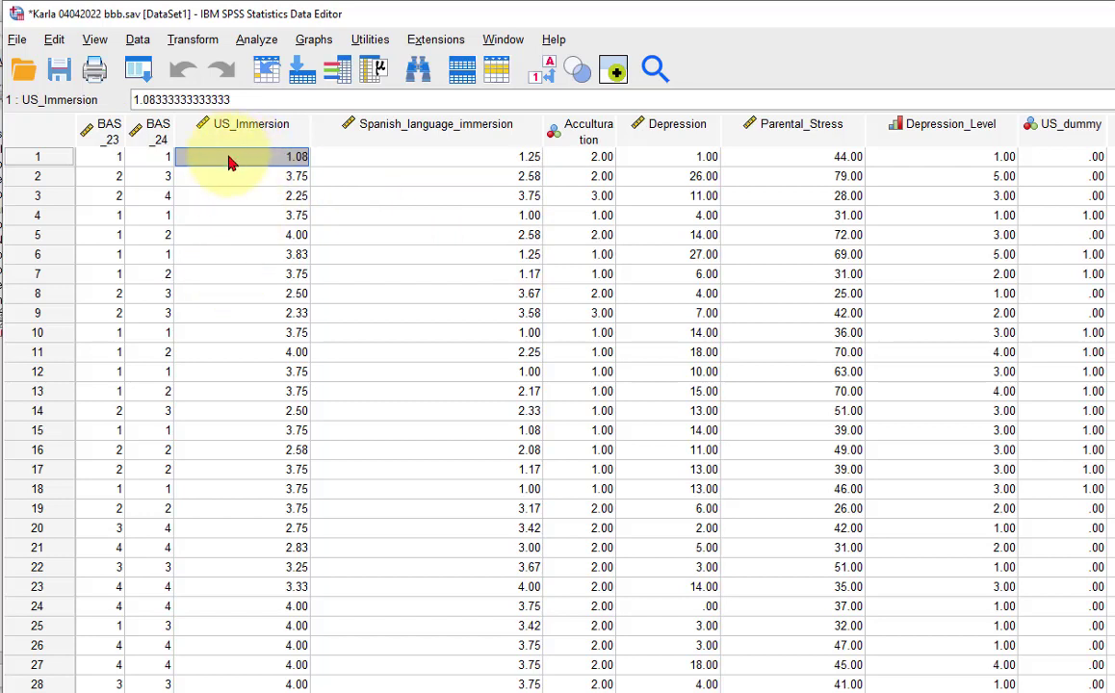
click(419, 162)
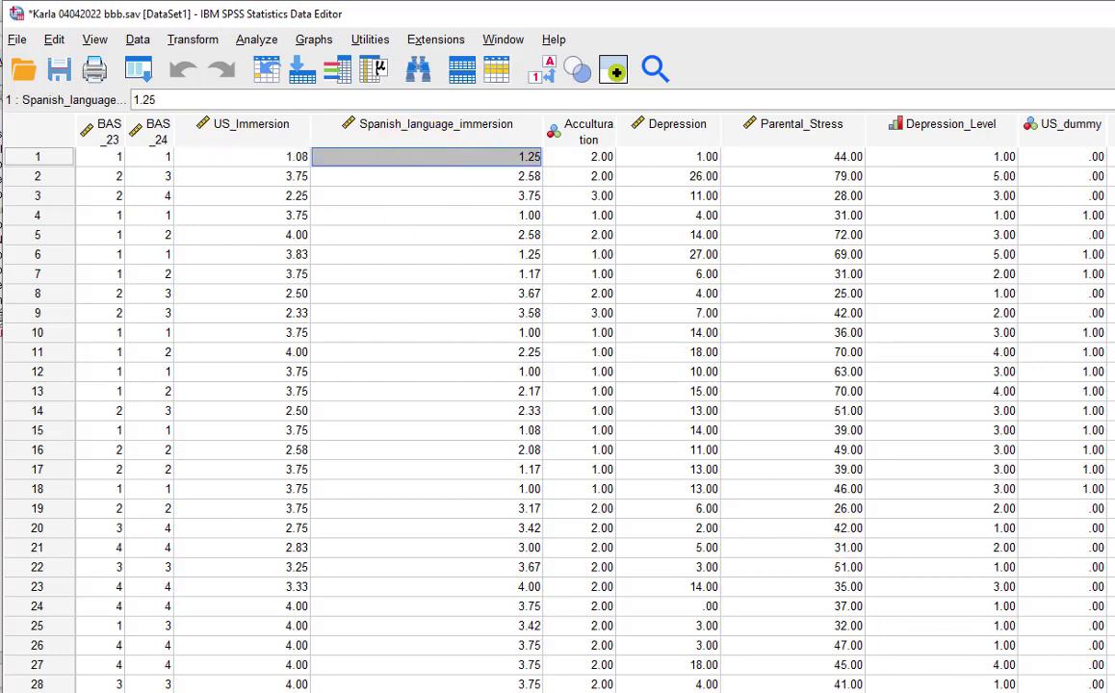
scroll(578, 385, right, 3)
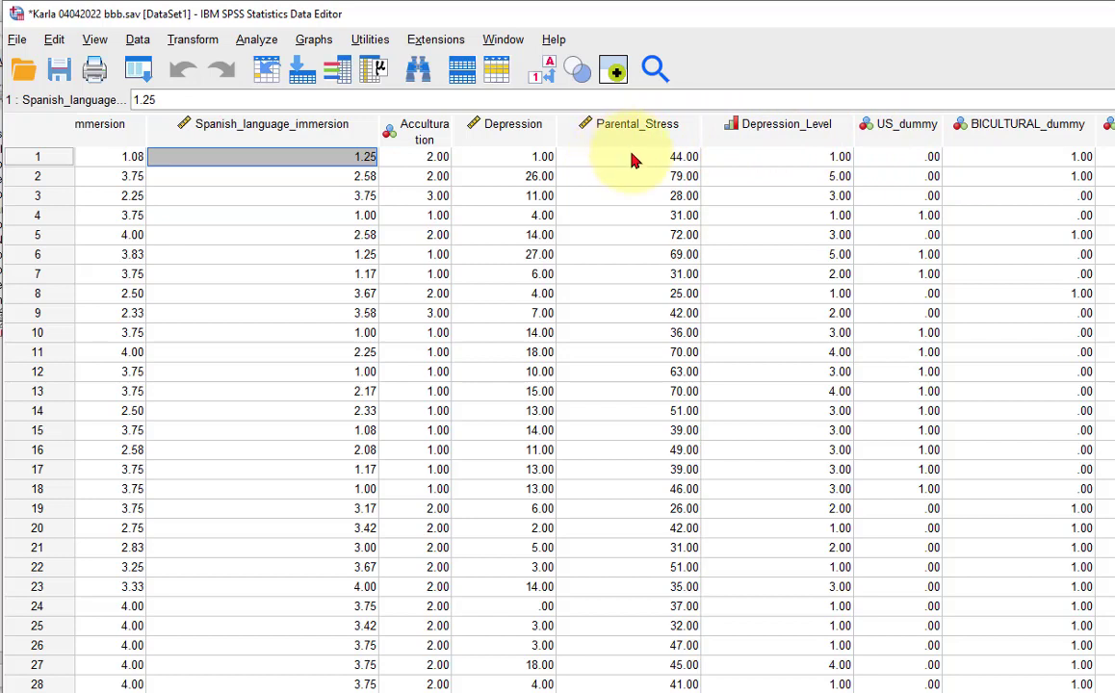
click(500, 157)
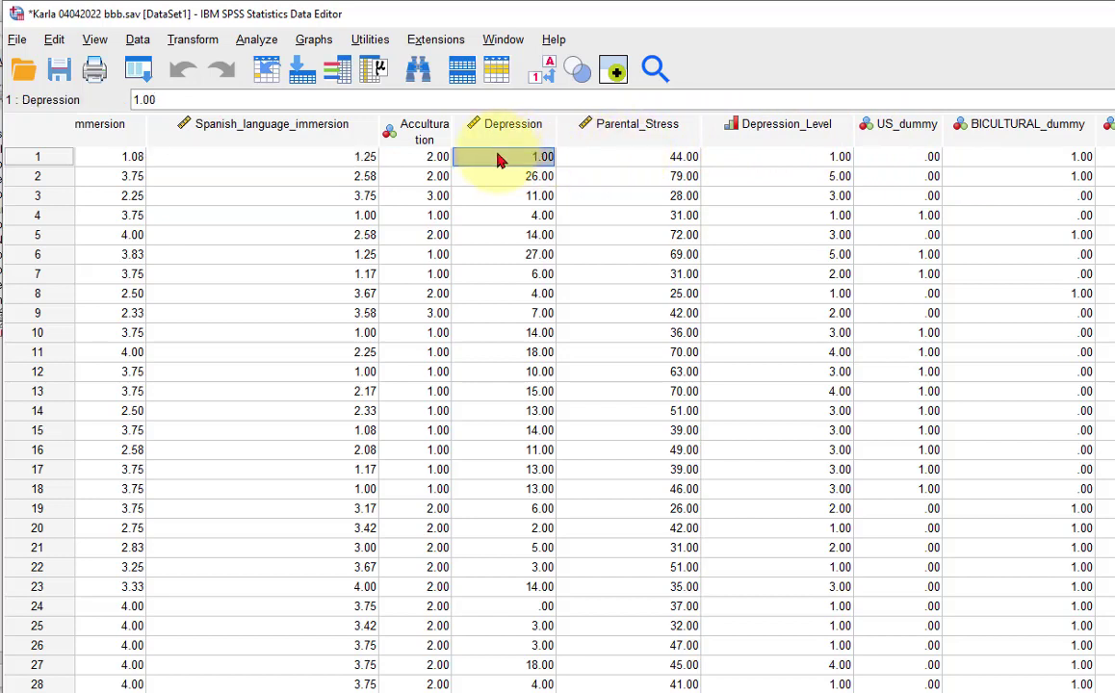
click(659, 159)
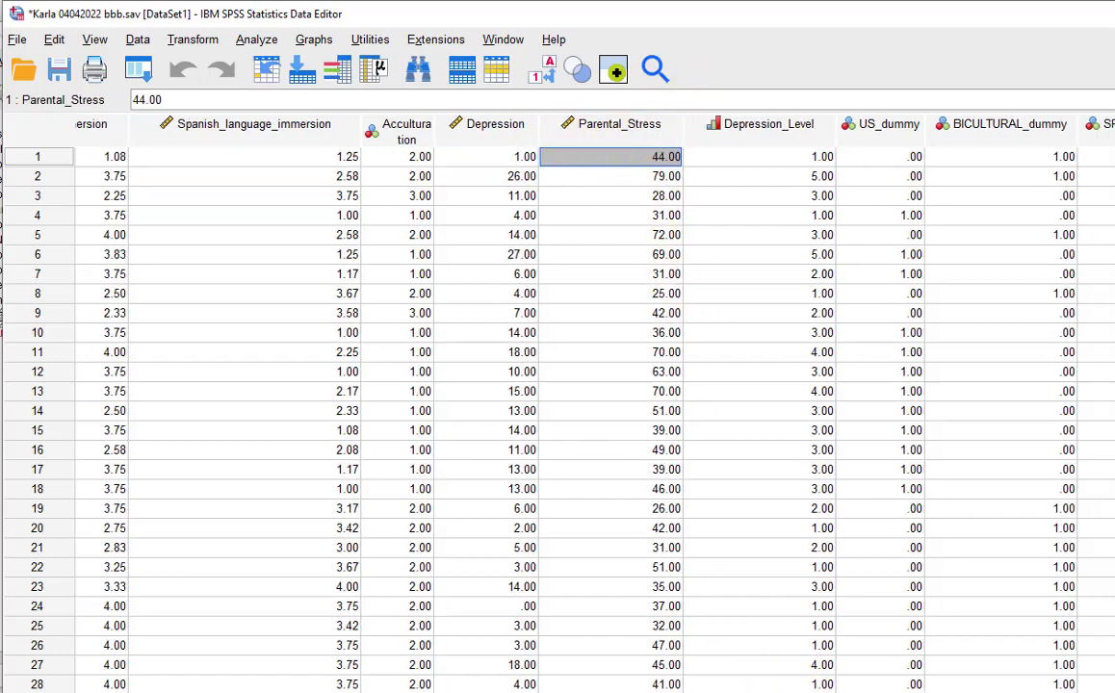
scroll(380, 68, right, 6)
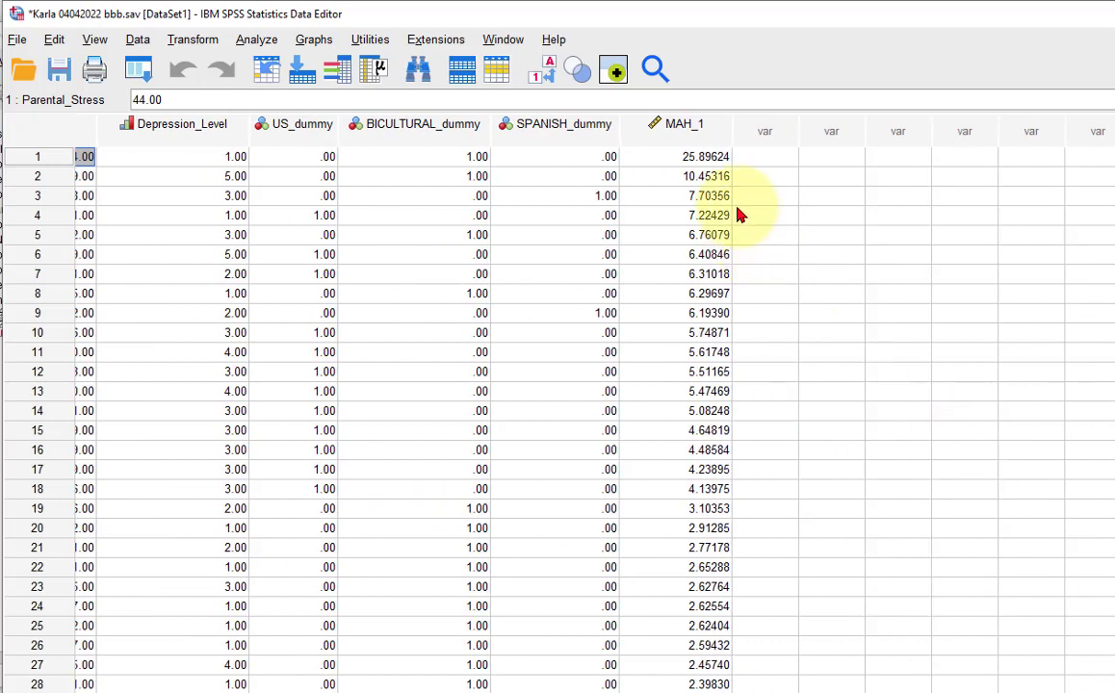
click(699, 157)
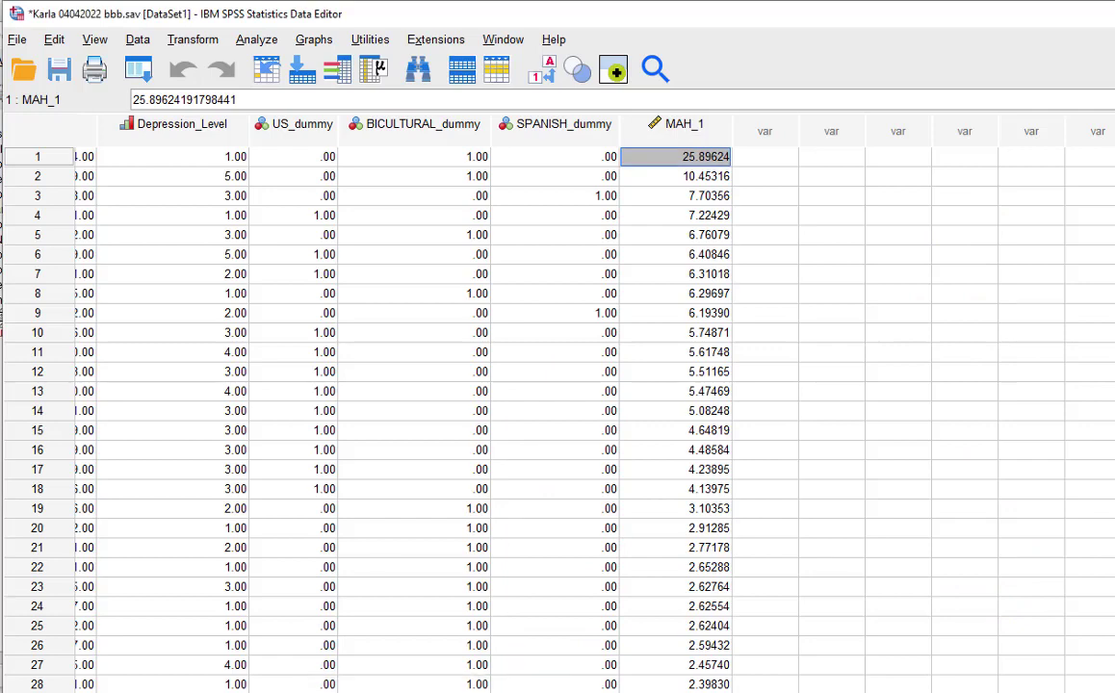
Step: Switch to the SPSS Statistics Viewer and open the standardized residual versus predicted value scatterplot in the Chart Editor
key(alt+Tab)
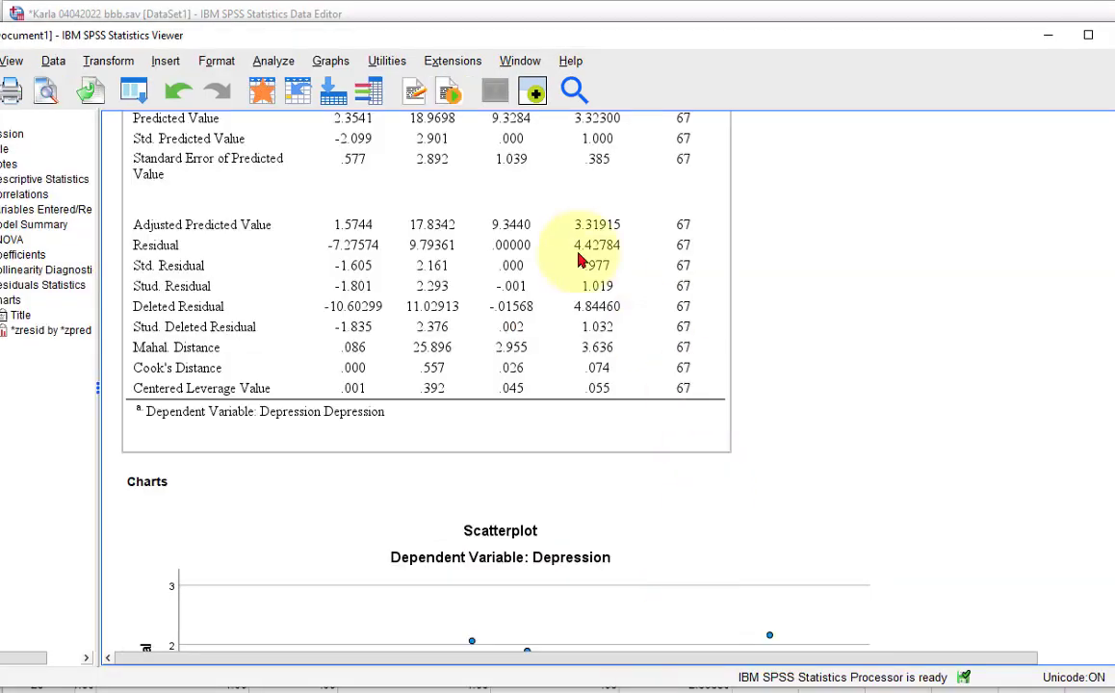
scroll(1013, 395, down, 5)
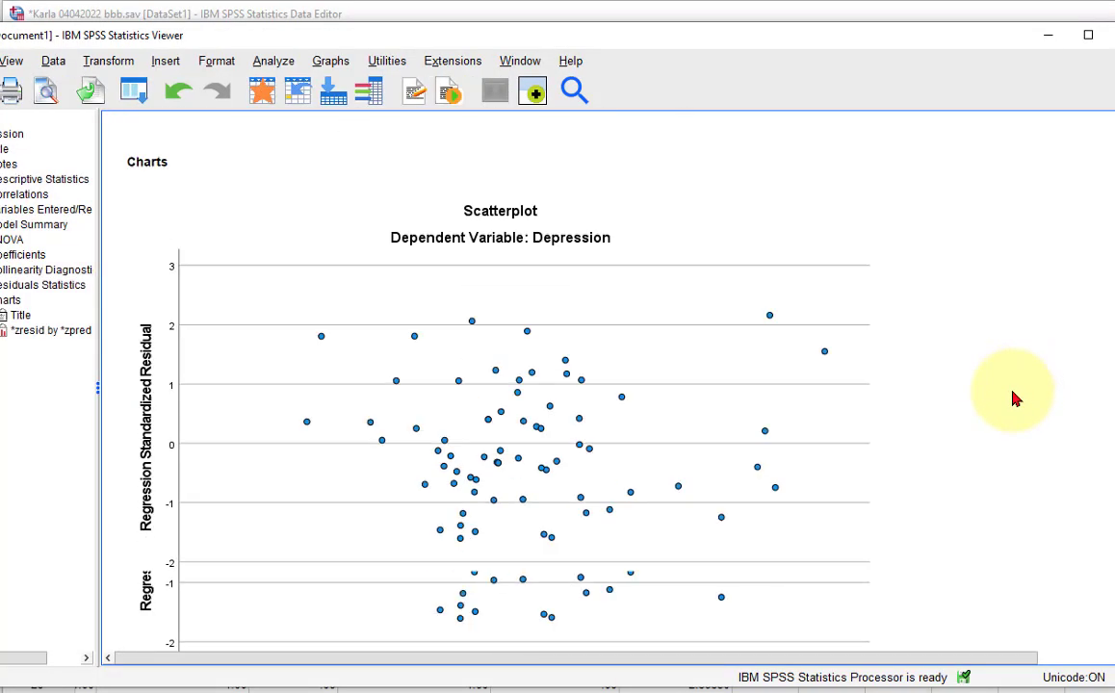
scroll(1013, 395, up, 1)
scroll(1013, 397, down, 1)
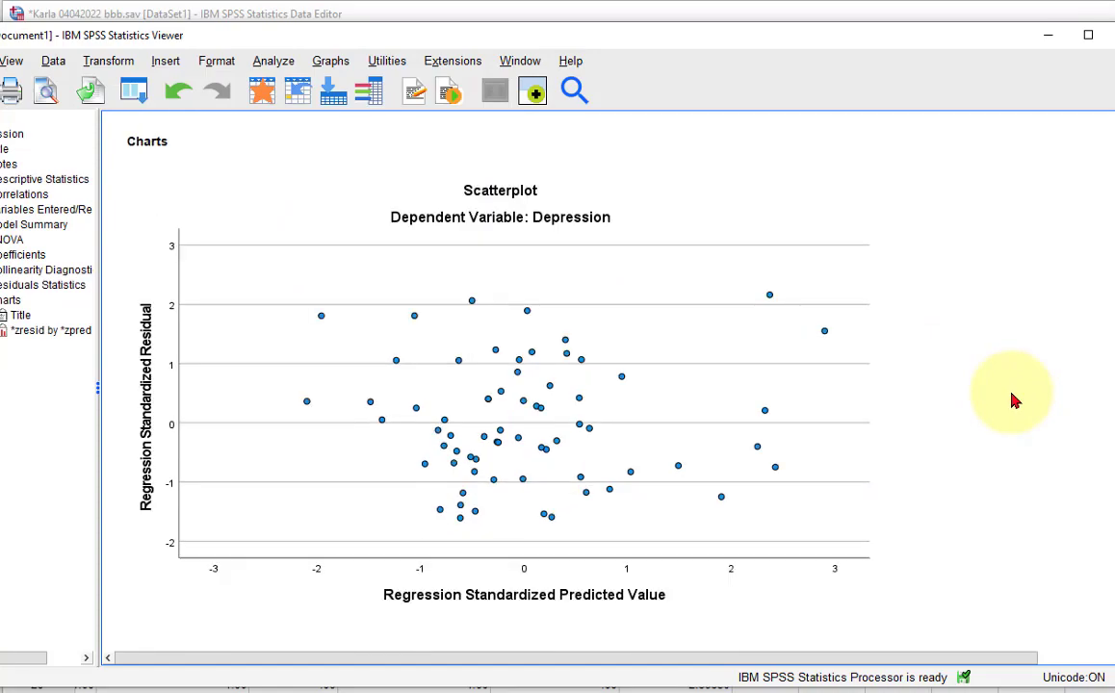
double_click(498, 375)
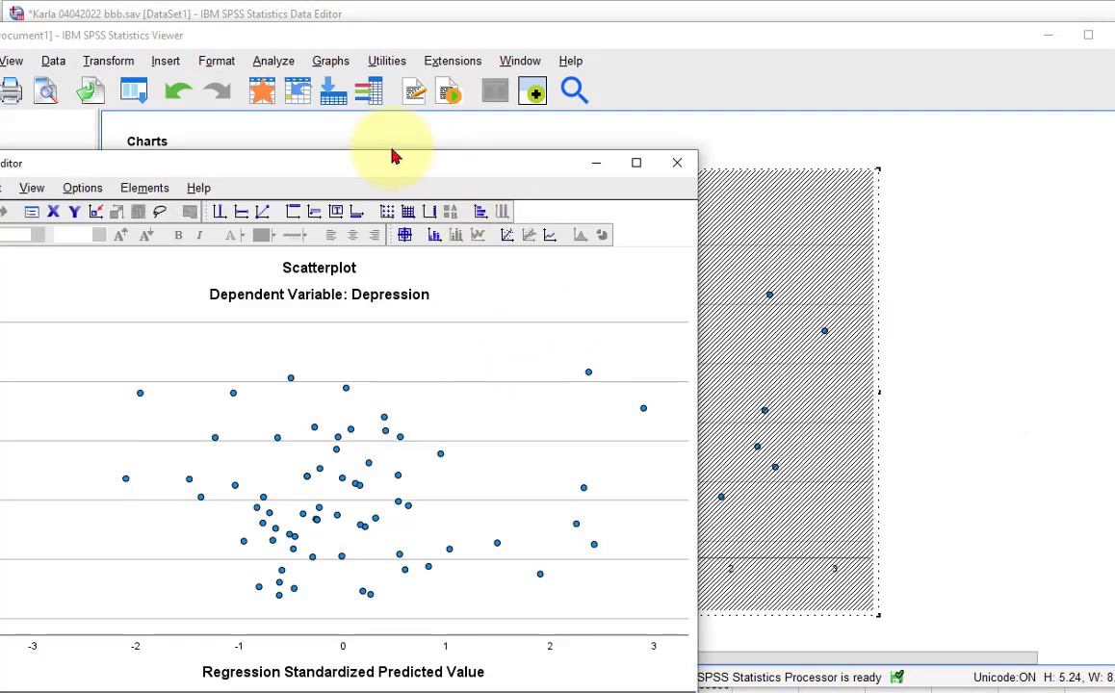
drag(371, 171, 627, 65)
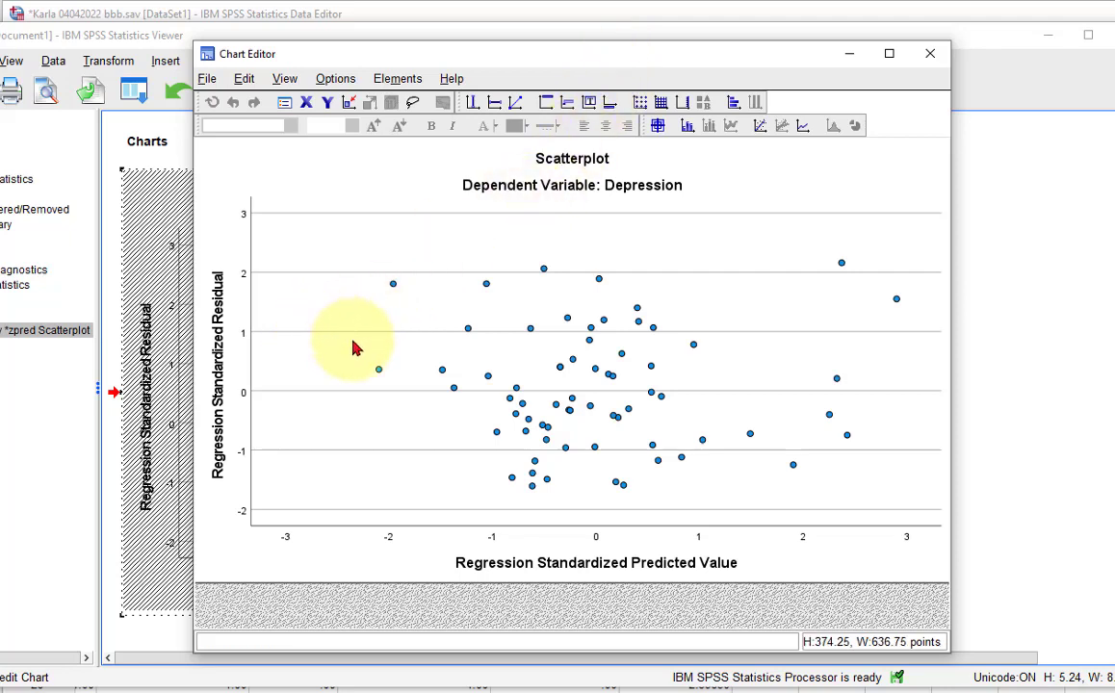
Step: Add a Loess fit line to the residual scatterplot, fitting 50% of points with the Epanechnikov kernel, and close the Chart Editor
click(760, 126)
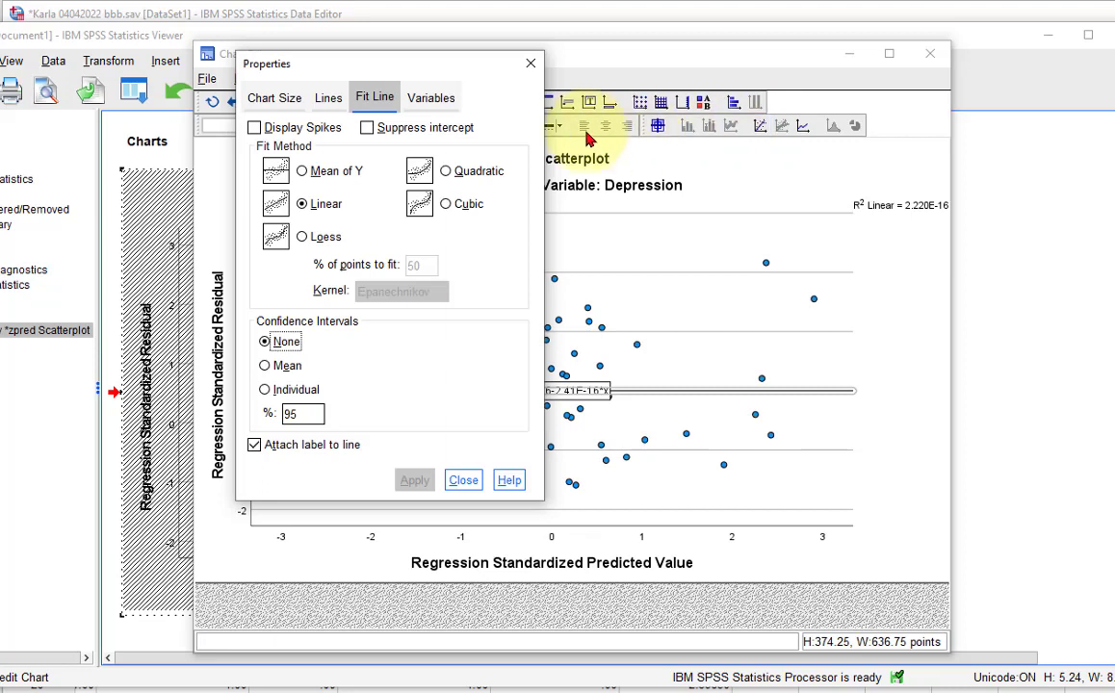
click(276, 236)
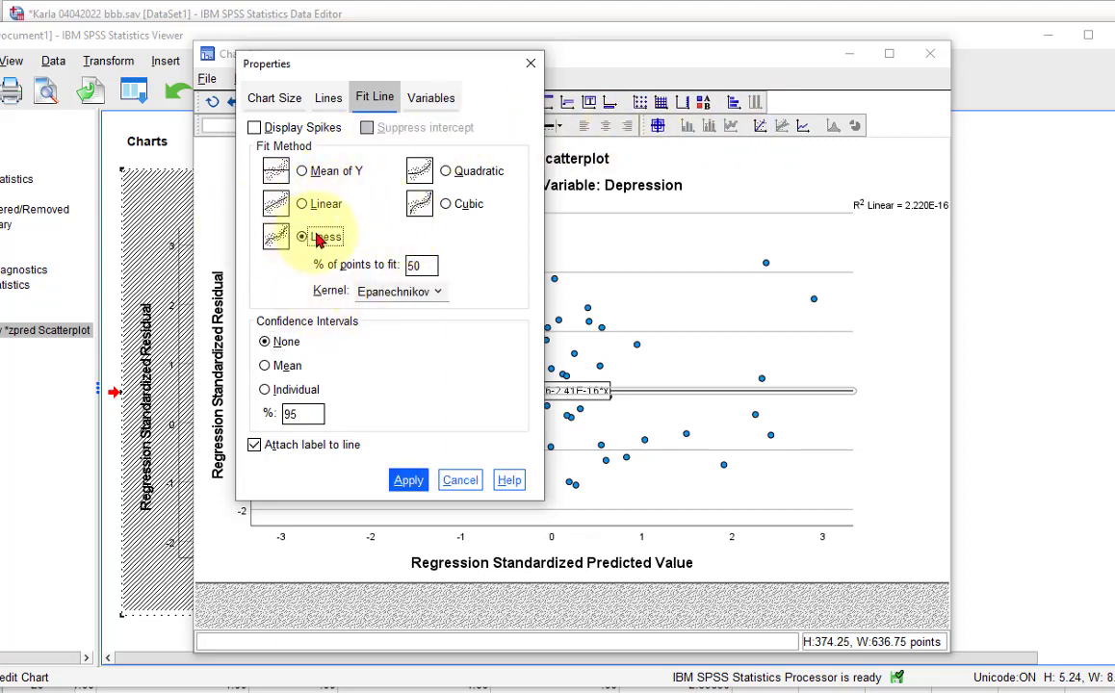
click(412, 484)
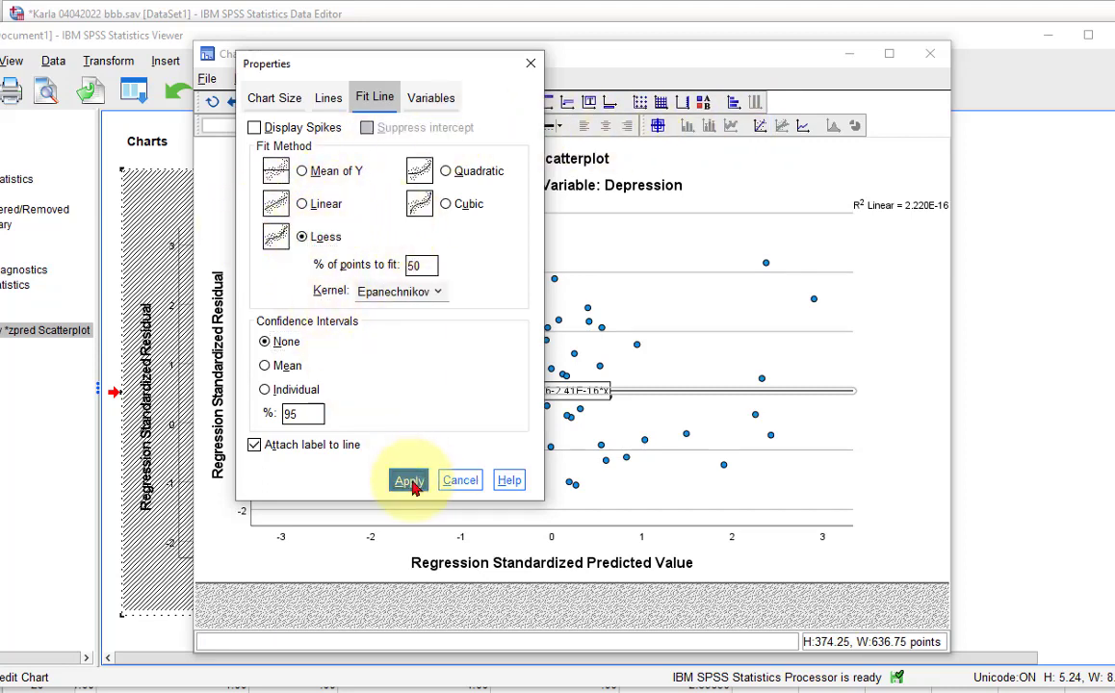
click(531, 63)
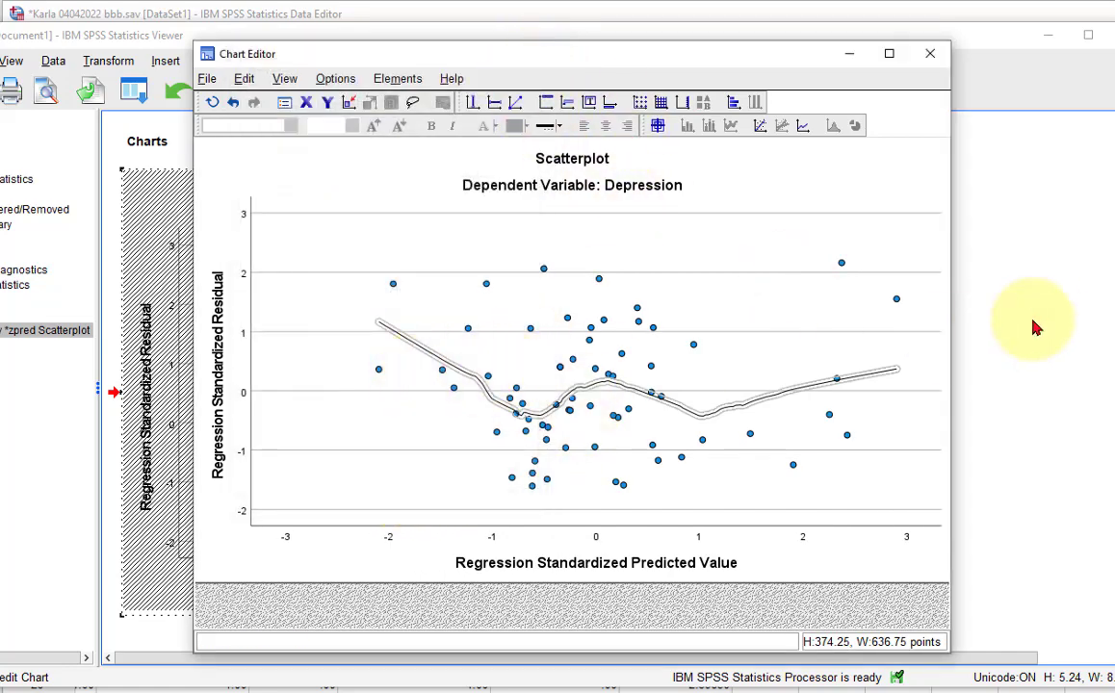
key(alt+F4)
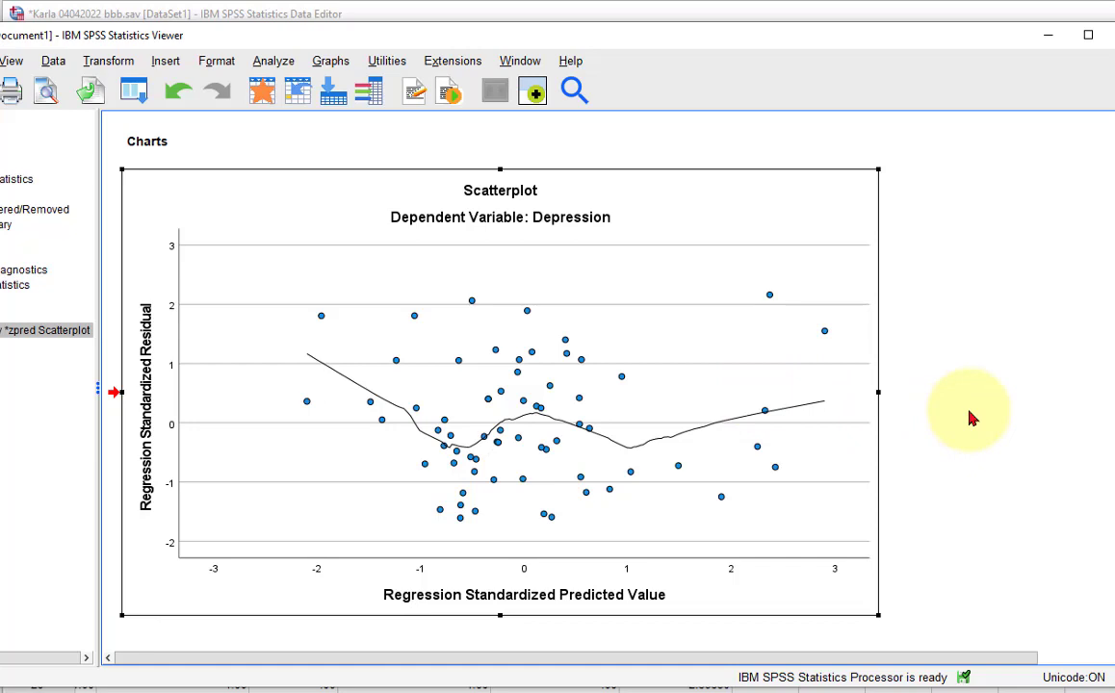
Step: Review the regression output across the Model Summary, ANOVA, Coefficients and Collinearity Diagnostics tables and the residual scatterplot
scroll(933, 418, up, 5)
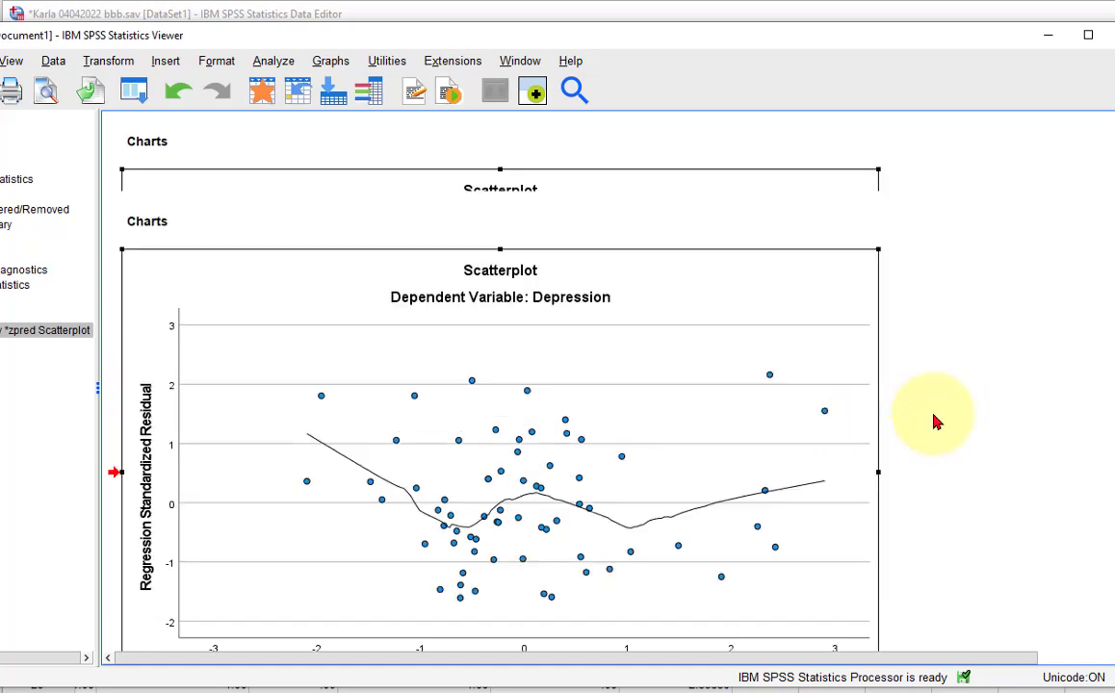
scroll(934, 439, up, 10)
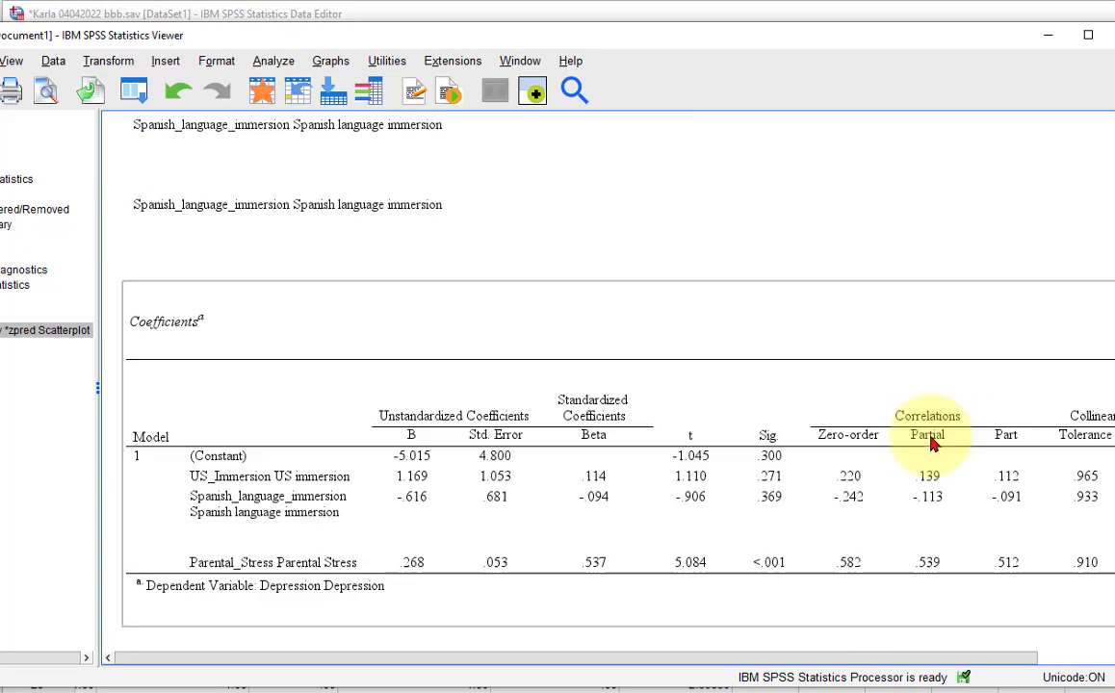
scroll(988, 440, down, 3)
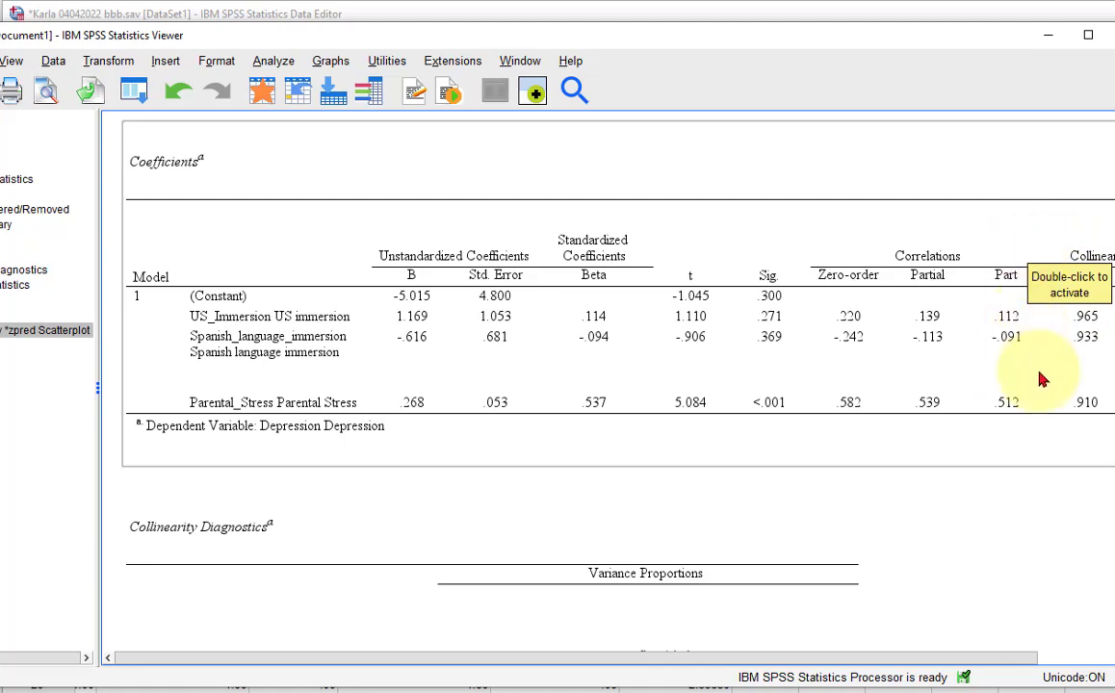
scroll(1036, 376, up, 6)
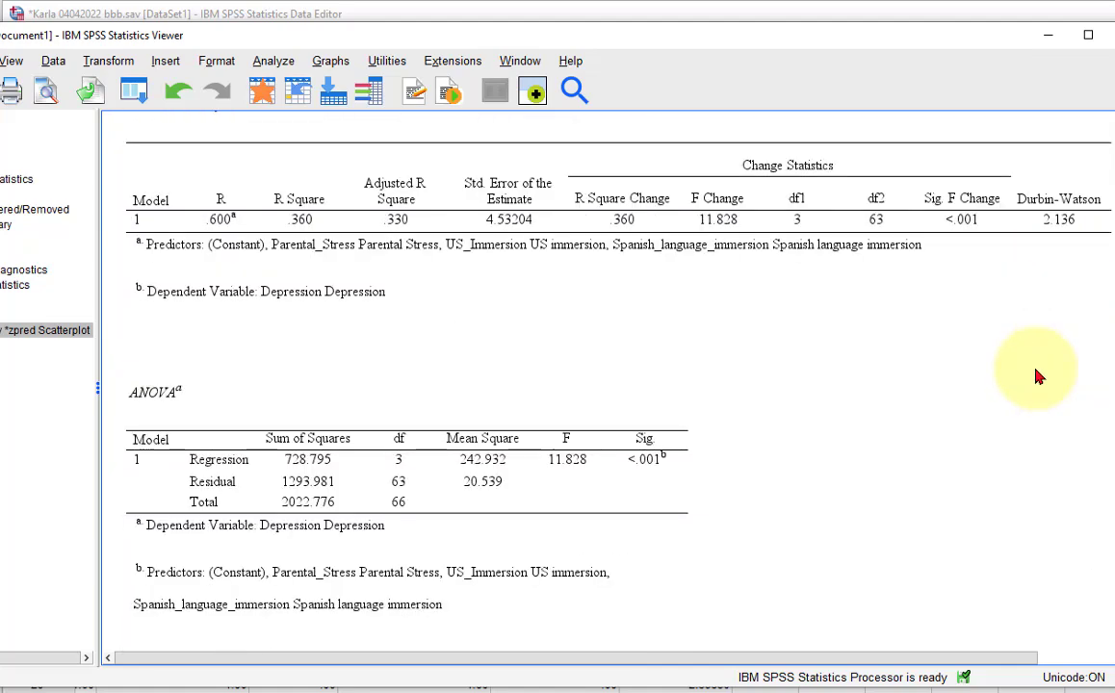
scroll(1037, 375, up, 3)
scroll(1037, 377, down, 7)
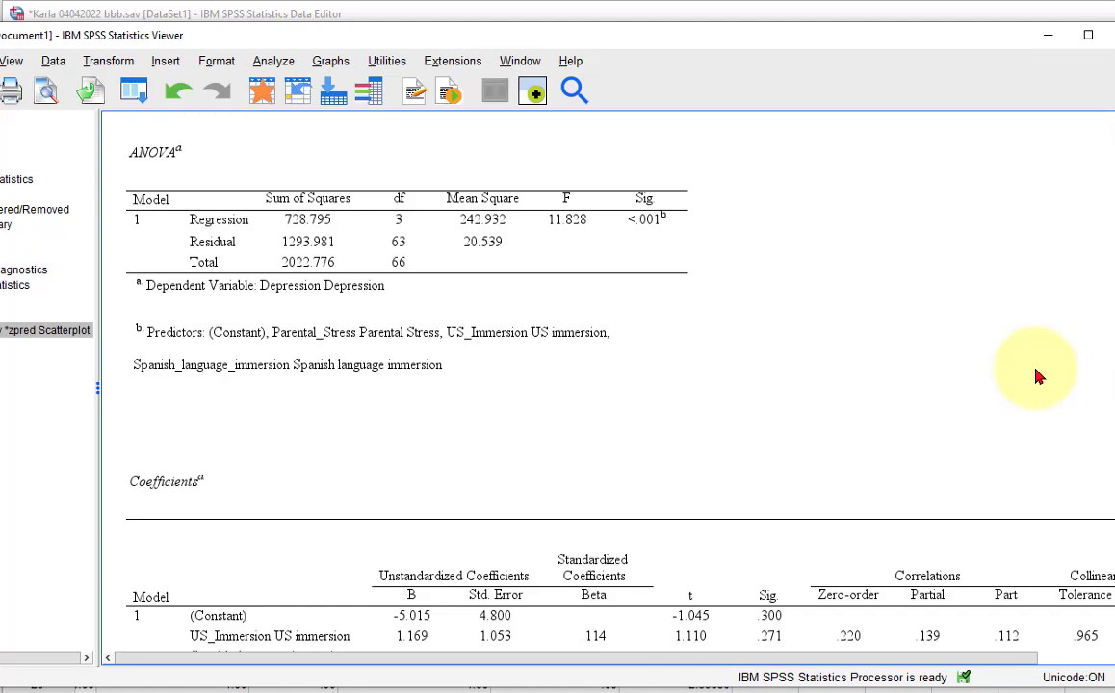
scroll(1037, 376, down, 7)
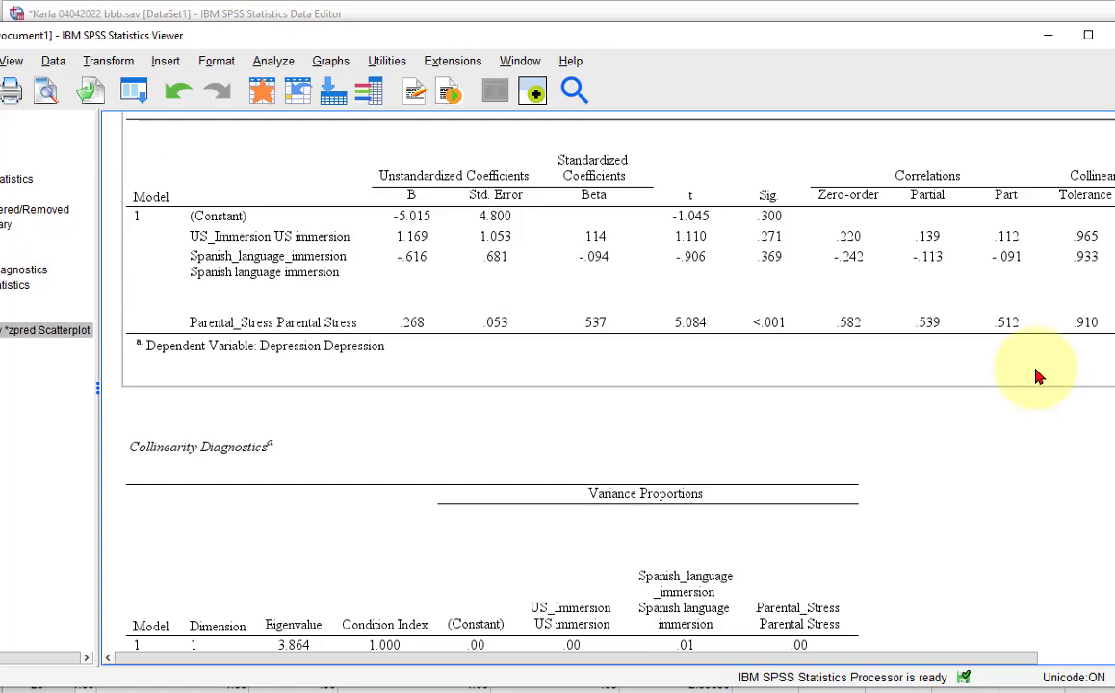
scroll(1037, 375, down, 20)
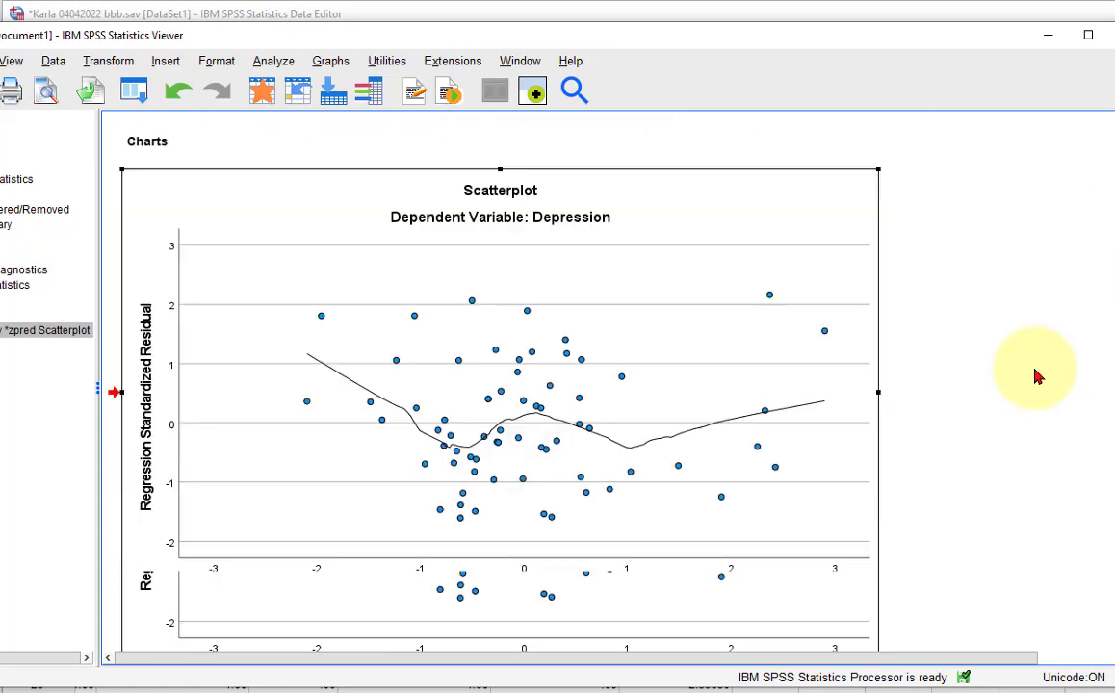
scroll(1038, 377, up, 8)
scroll(1037, 376, up, 10)
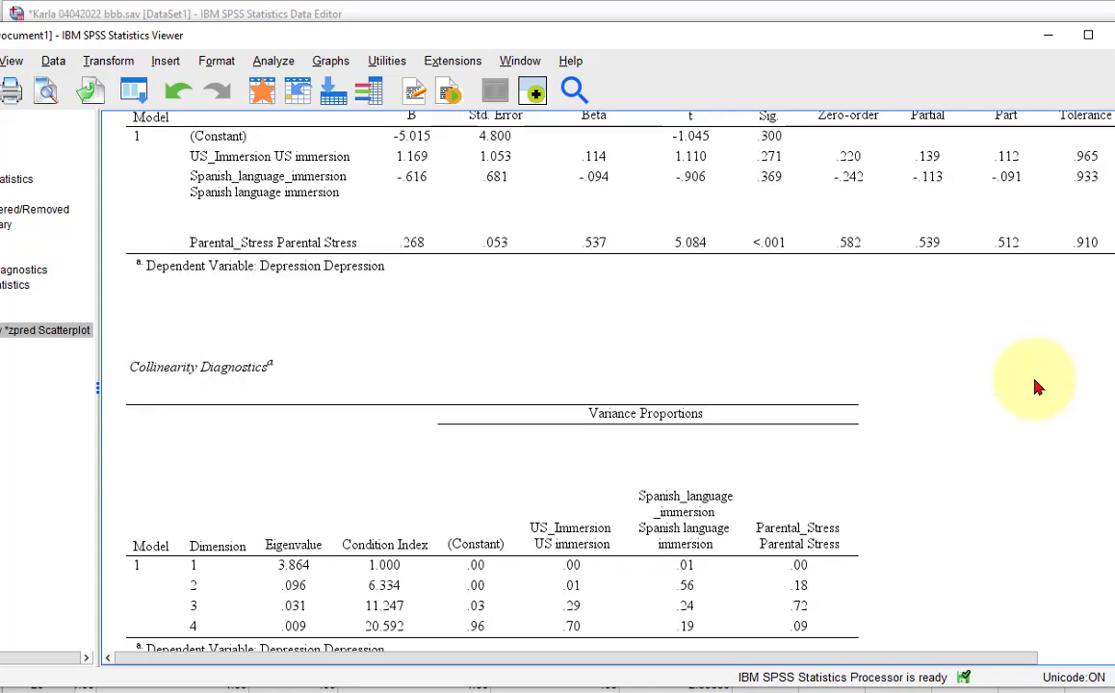
scroll(1037, 380, up, 1)
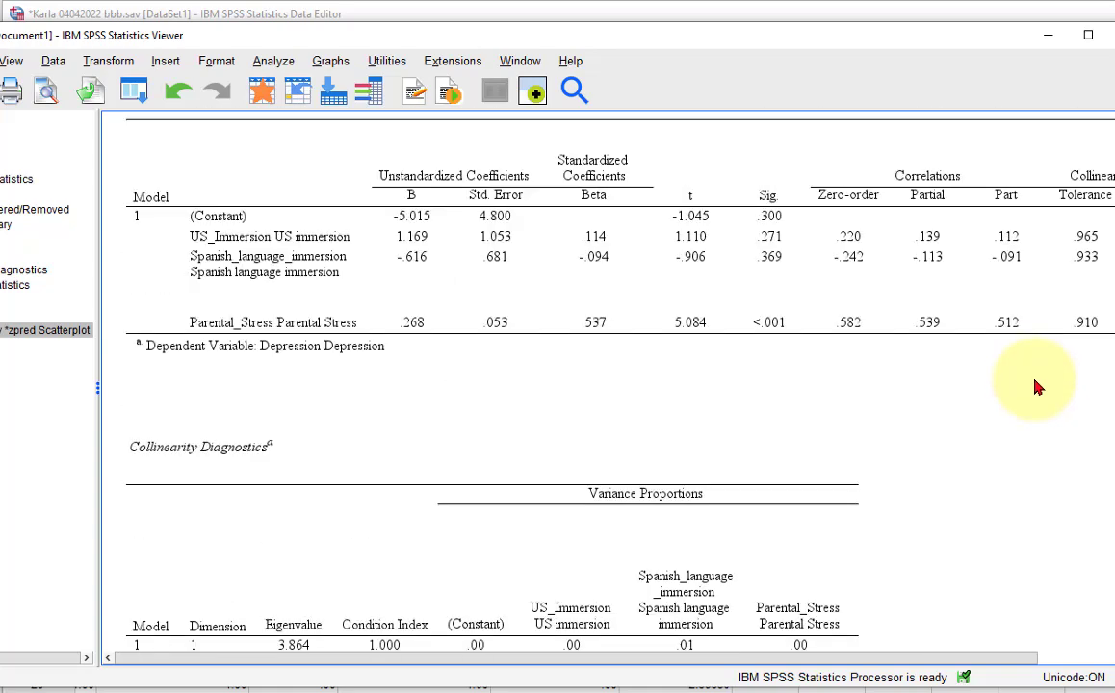
Step: Examine the Tolerance and VIF values of the three predictors in the Coefficients table
click(805, 650)
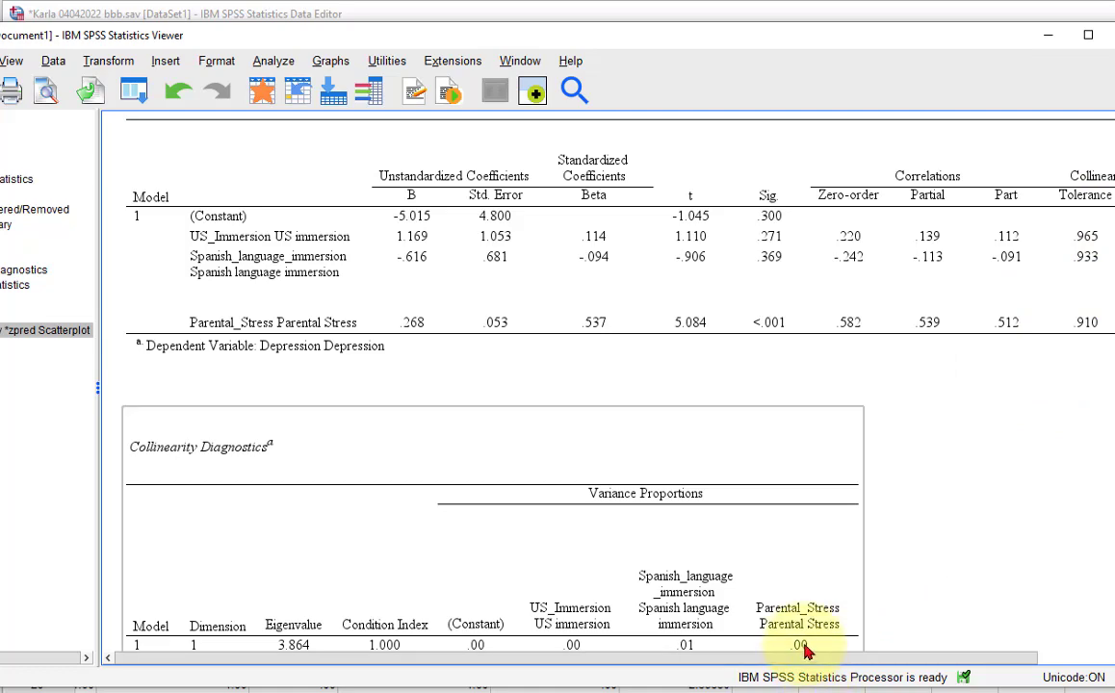
drag(796, 661, 932, 661)
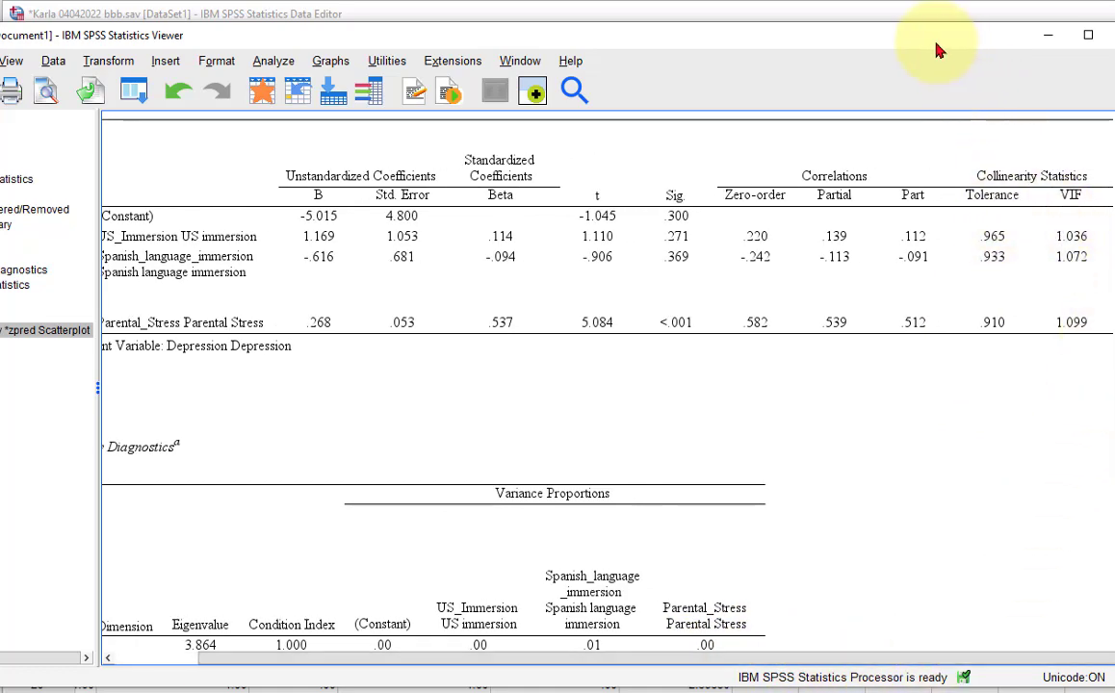
drag(939, 50, 884, 45)
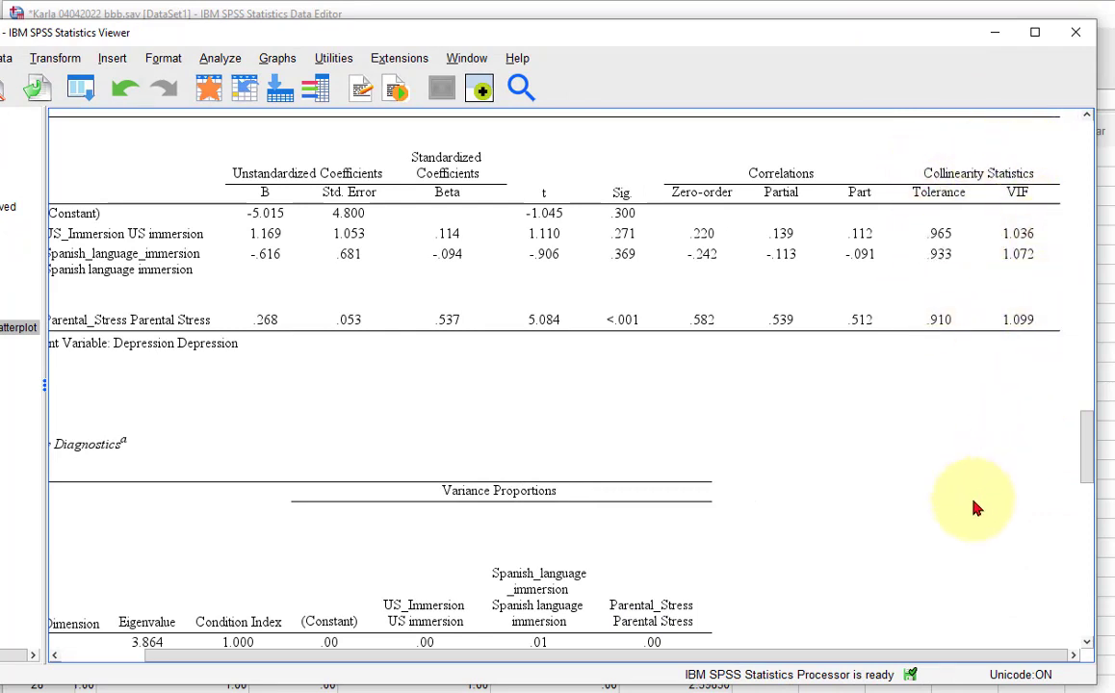
click(948, 371)
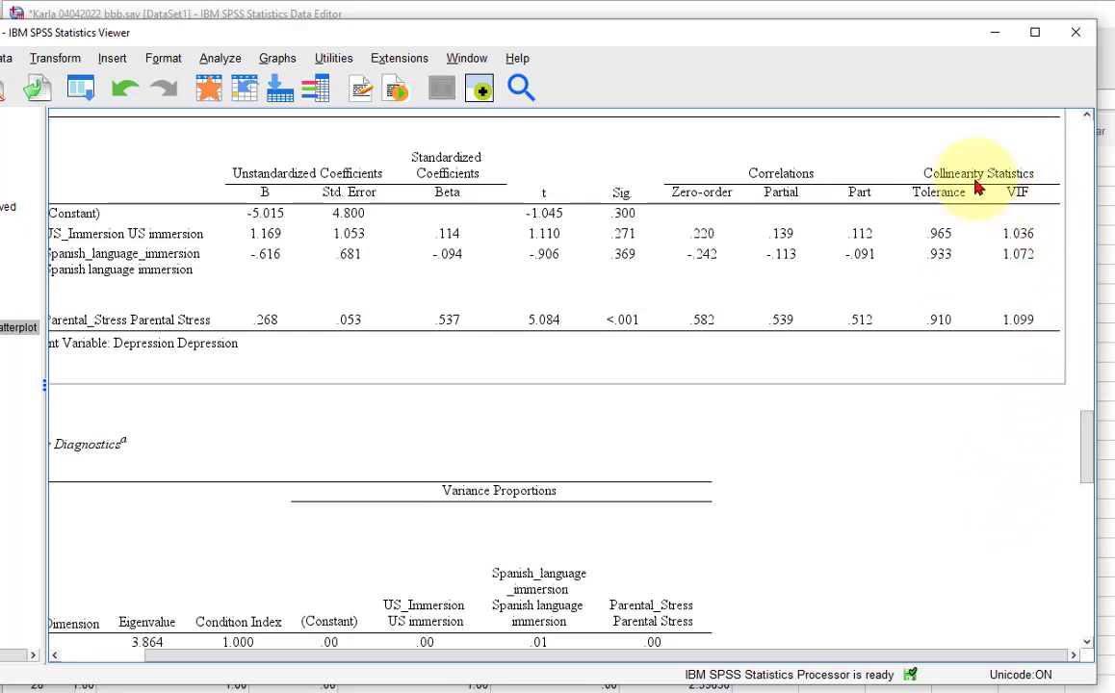
click(851, 483)
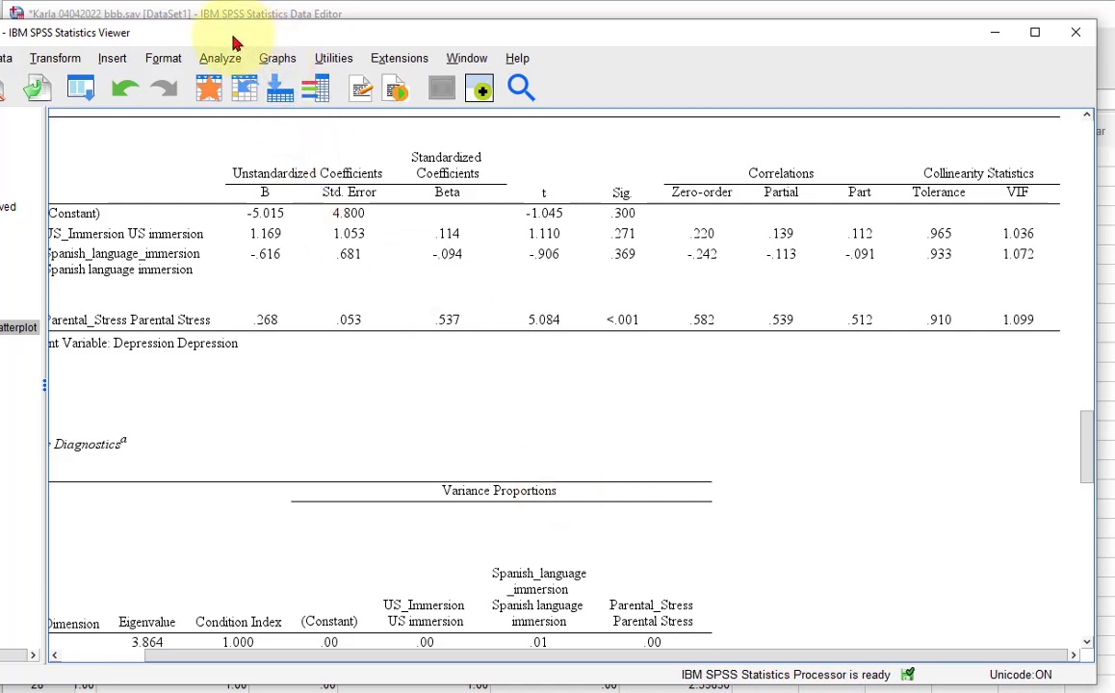
drag(234, 43, 316, 50)
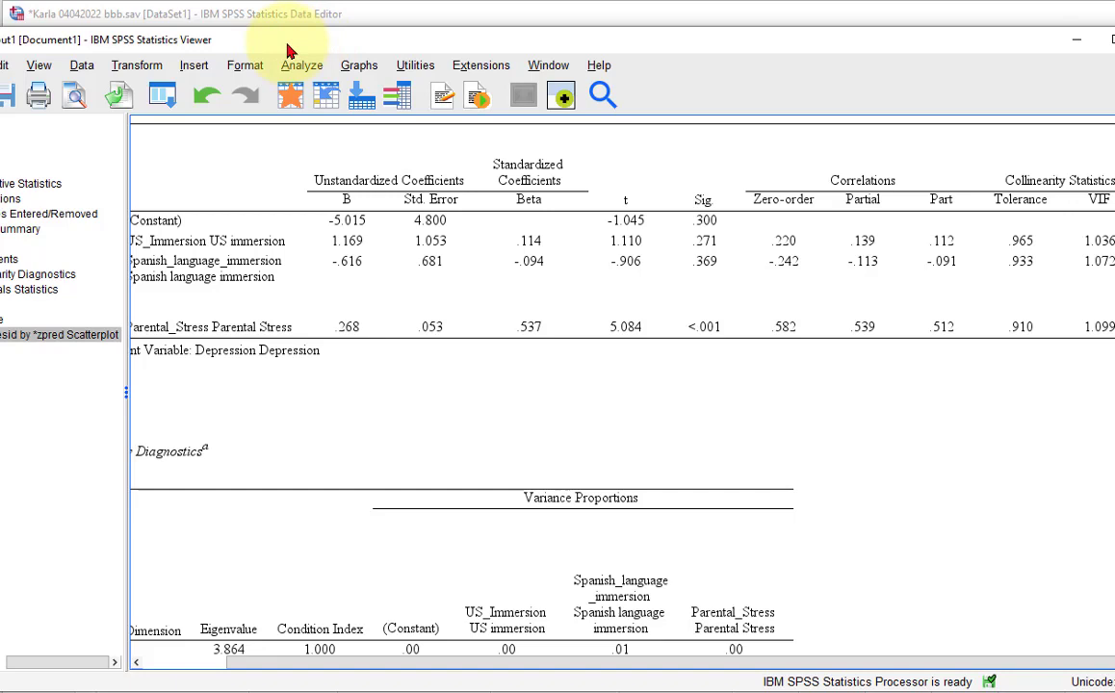
drag(287, 48, 299, 48)
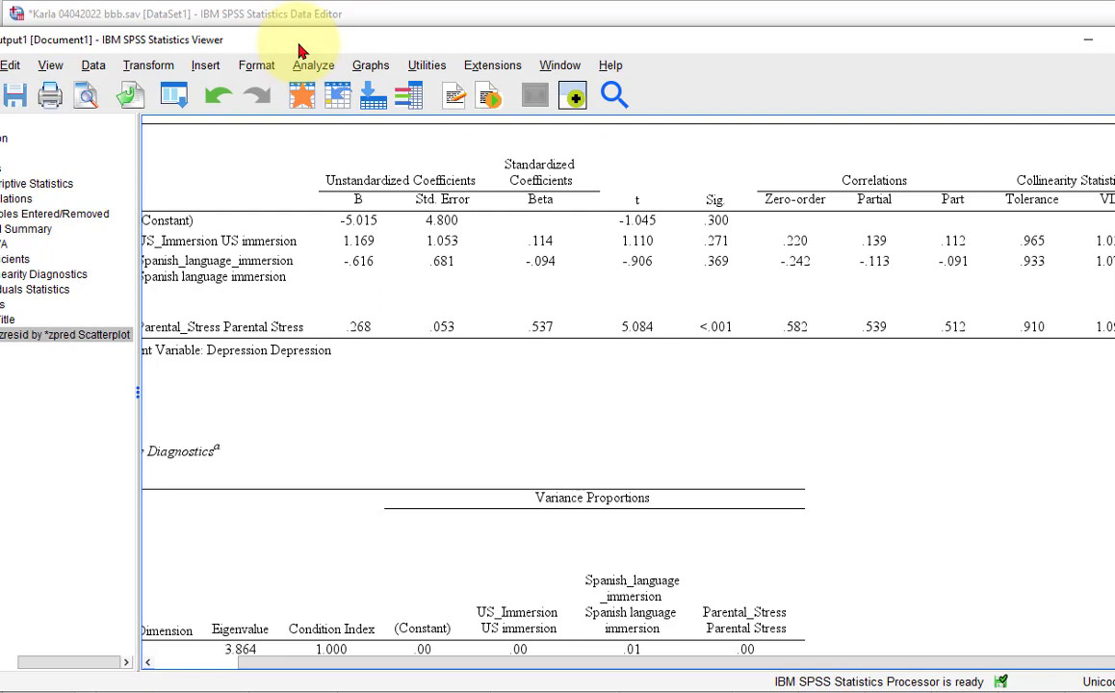
drag(298, 50, 307, 51)
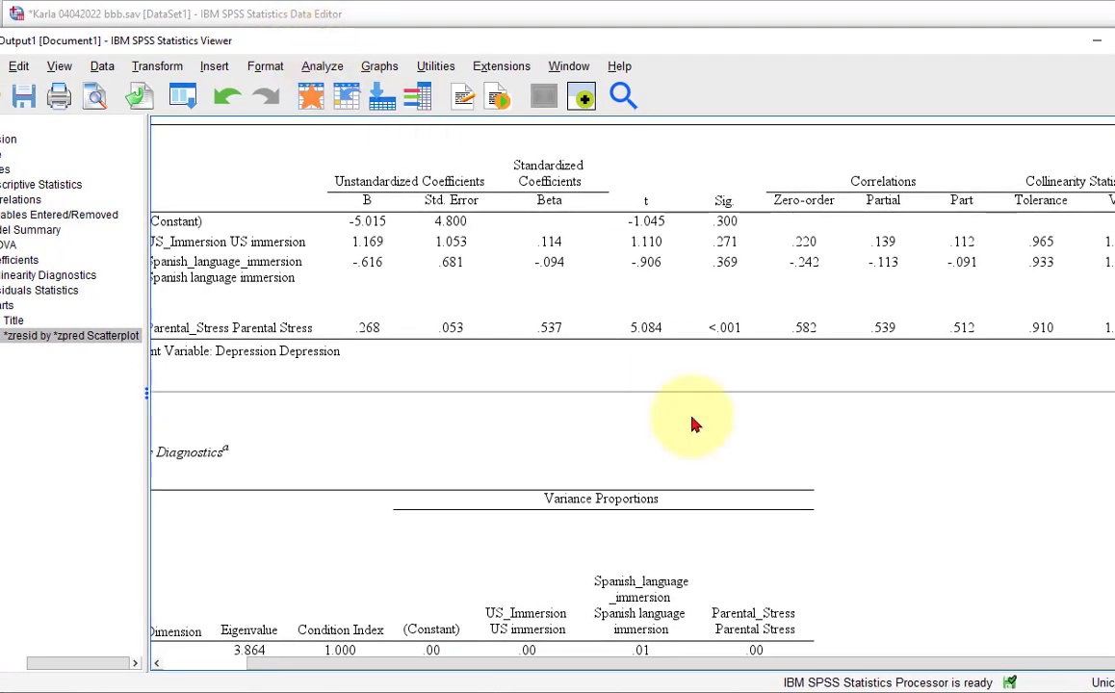
Step: Switch to the Data Editor, save the dataset, and save a copy with its file name suffix changed to "ccc no outlier"
click(1099, 45)
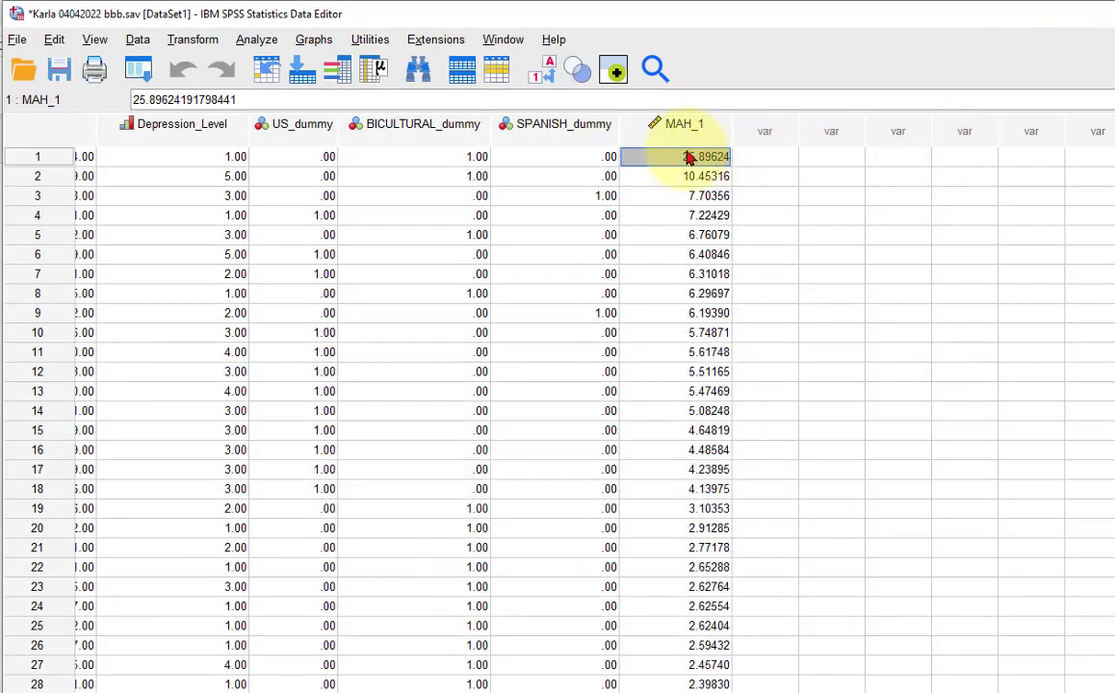
drag(507, 20, 515, 21)
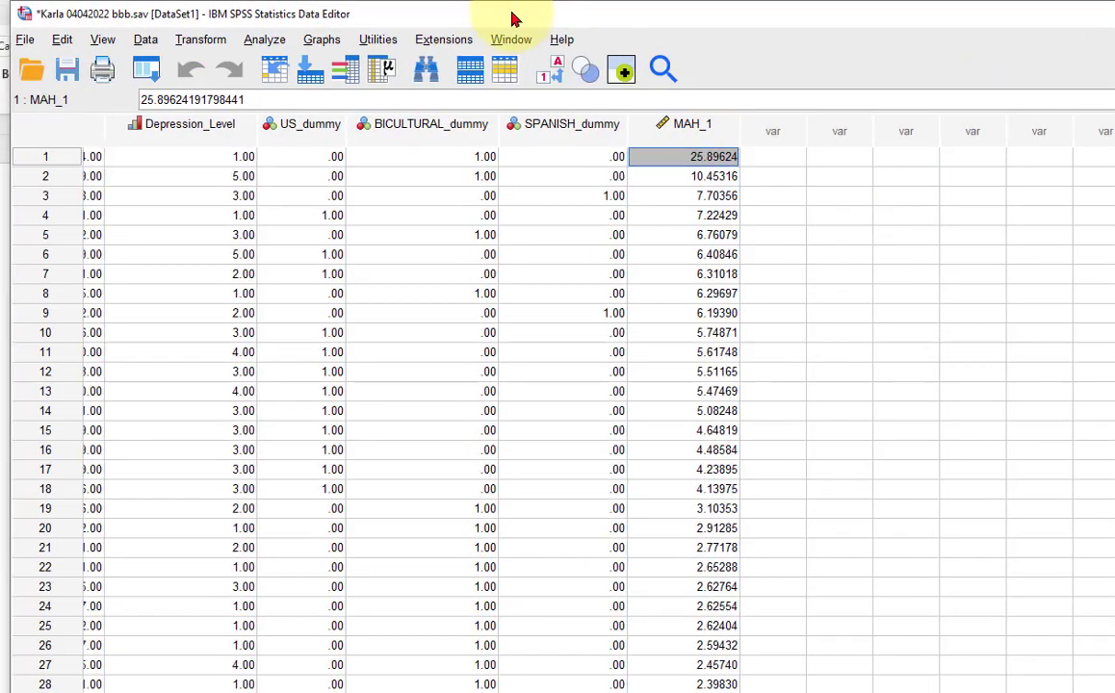
click(64, 73)
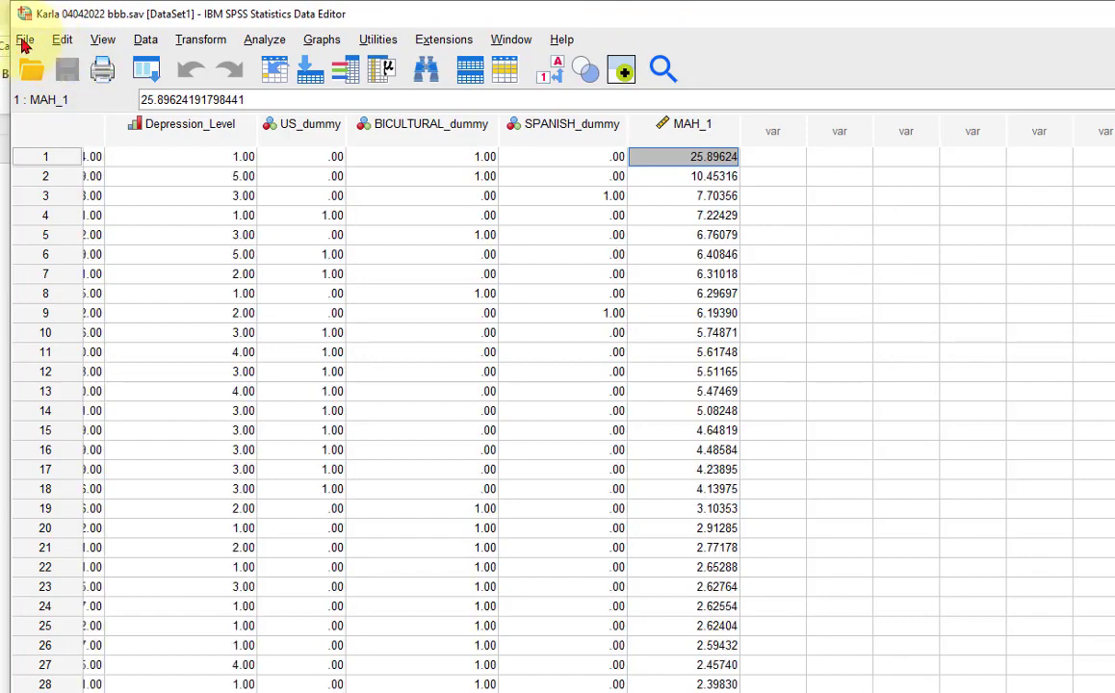
click(25, 39)
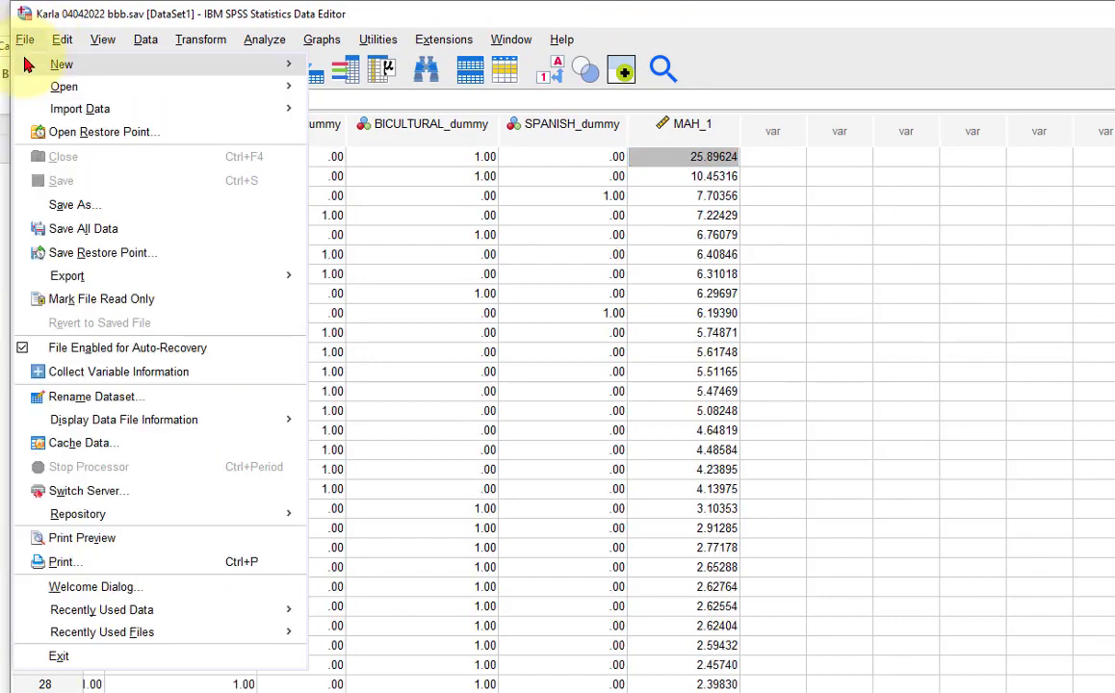
click(70, 210)
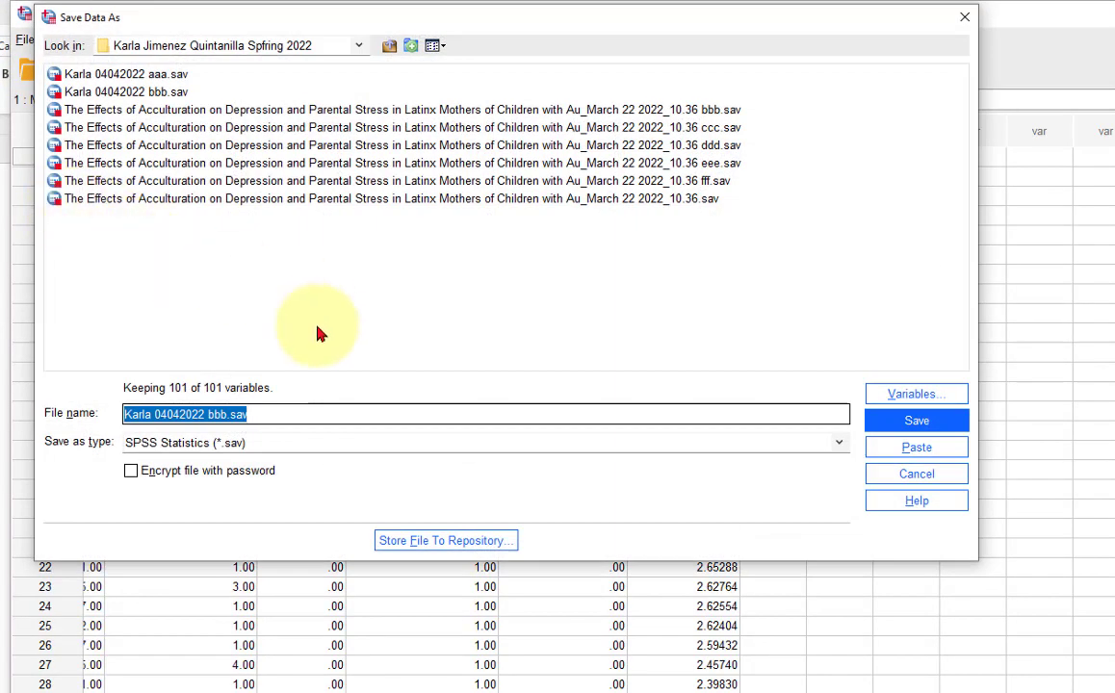
drag(207, 416, 282, 415)
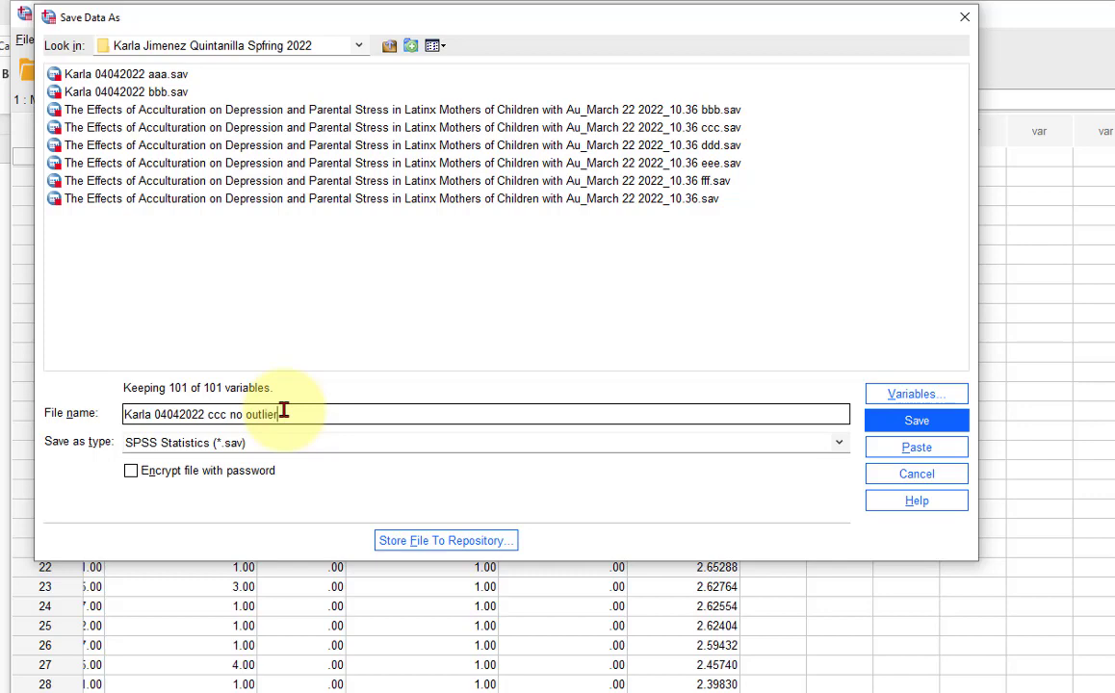
click(917, 421)
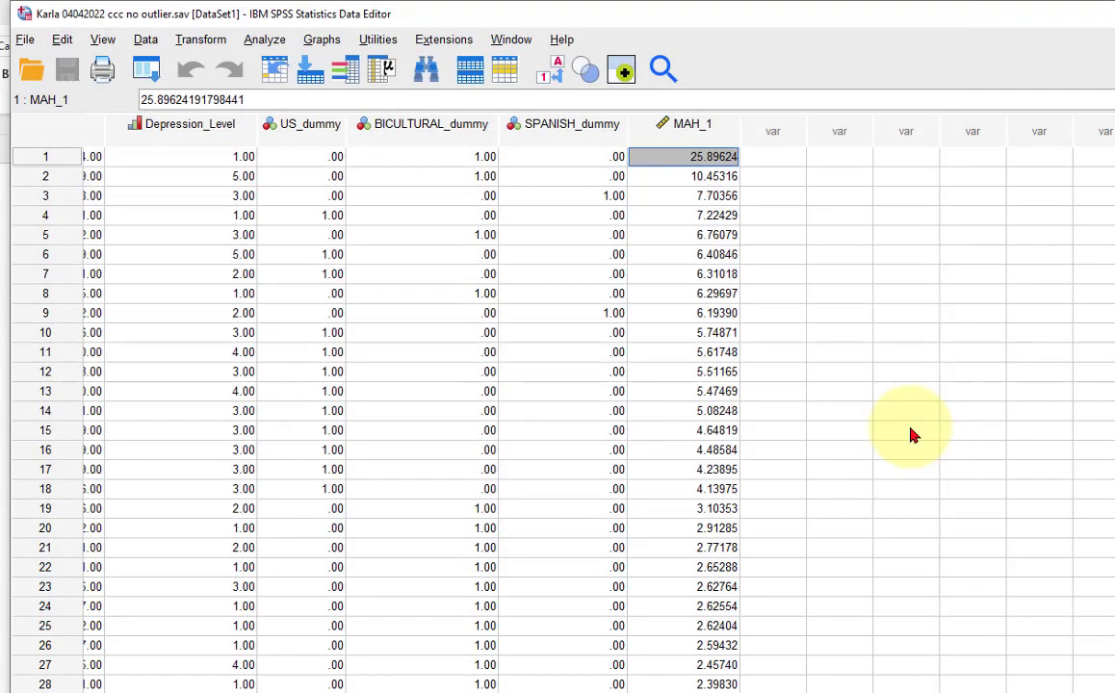
Step: Delete case 1, the multivariate outlier with the highest MAH_1 value, and save the dataset
click(53, 160)
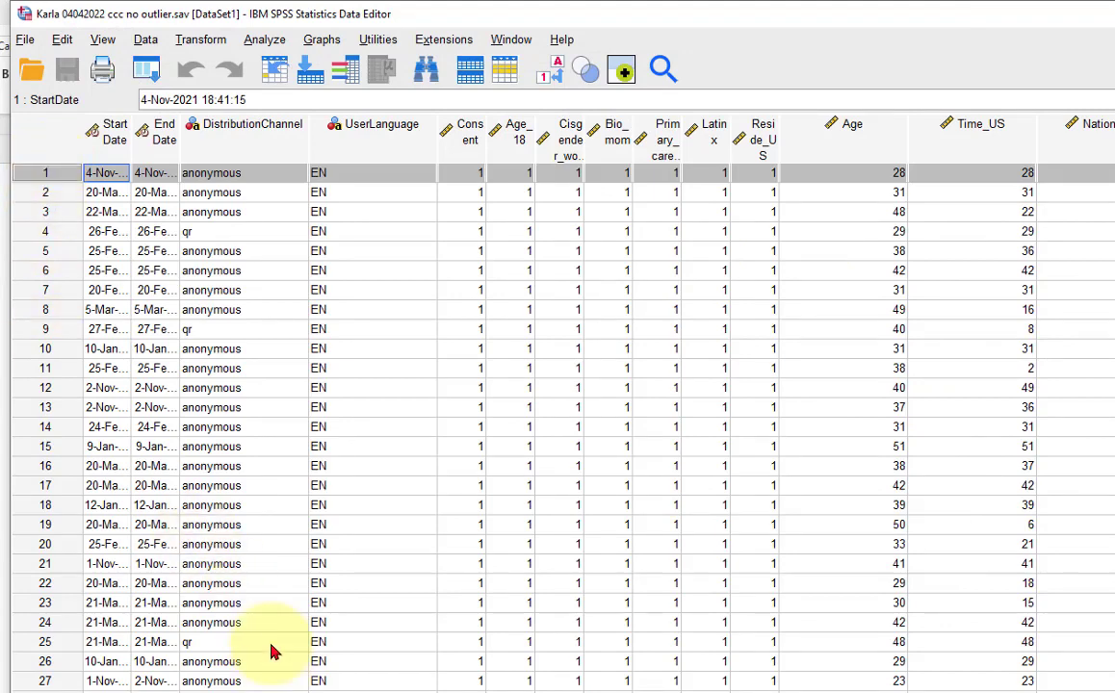
right_click(41, 177)
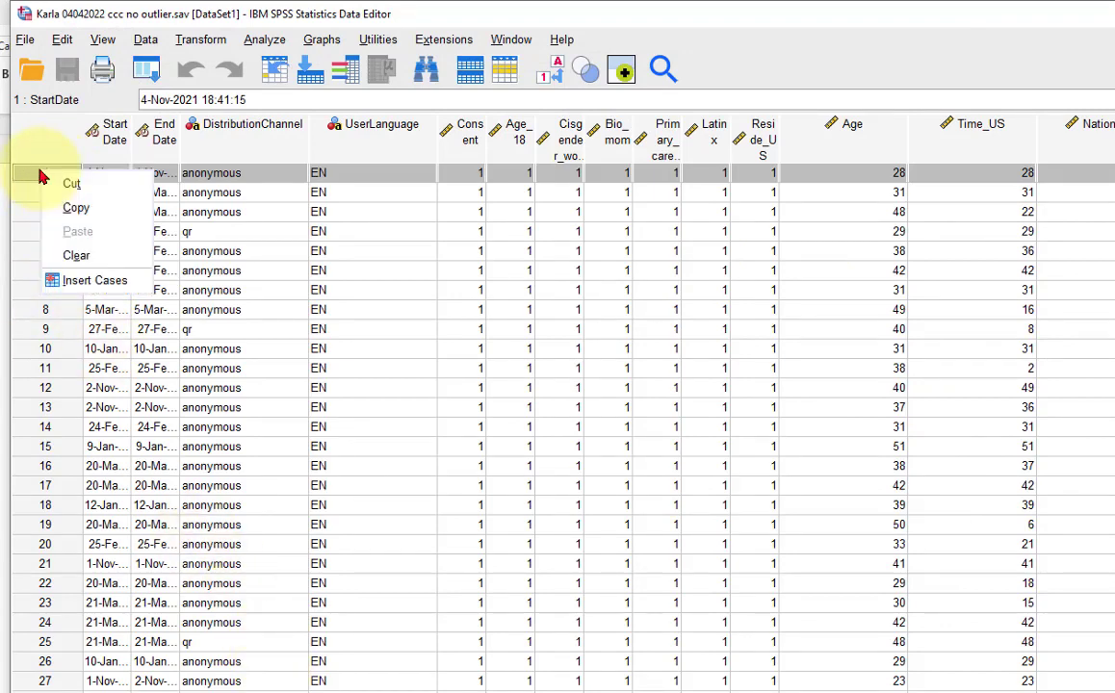
click(75, 255)
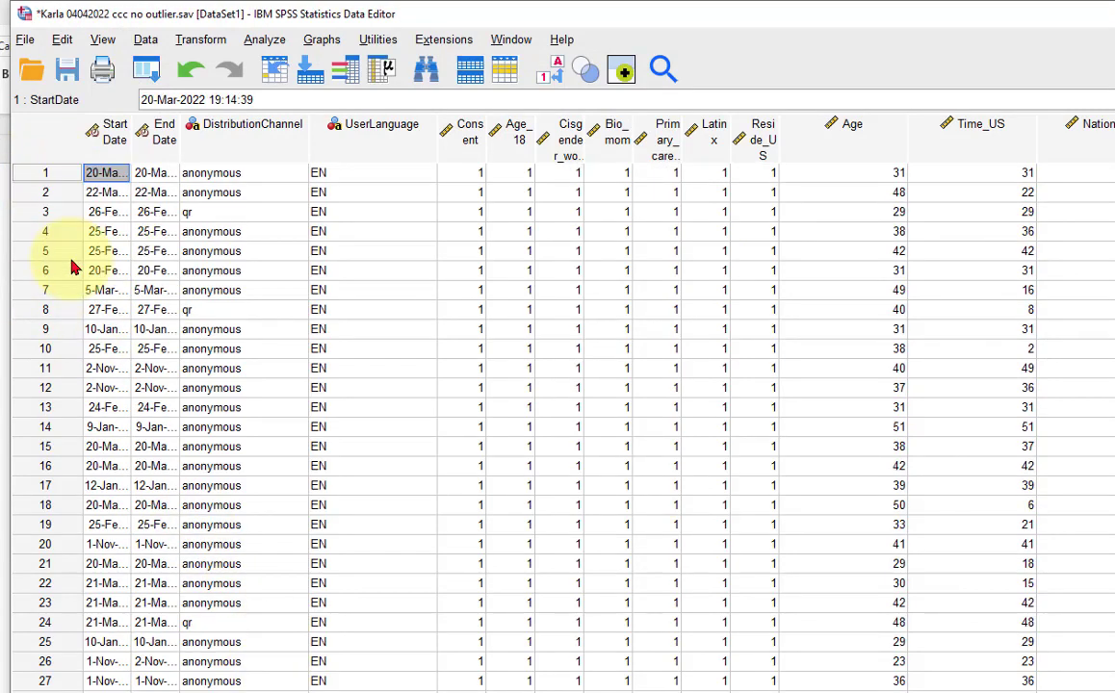
click(67, 68)
Step: Rerun the linear regression of Depression on US immersion, Spanish language immersion and Parental Stress with the Enter method
click(264, 40)
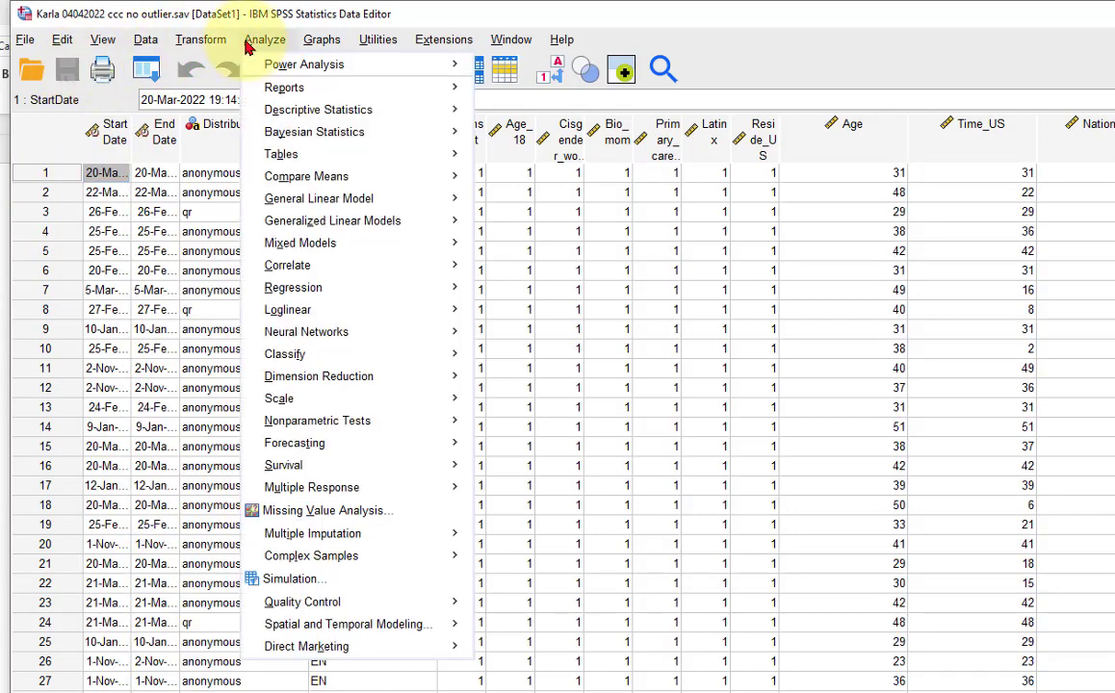
mouse_move(303, 206)
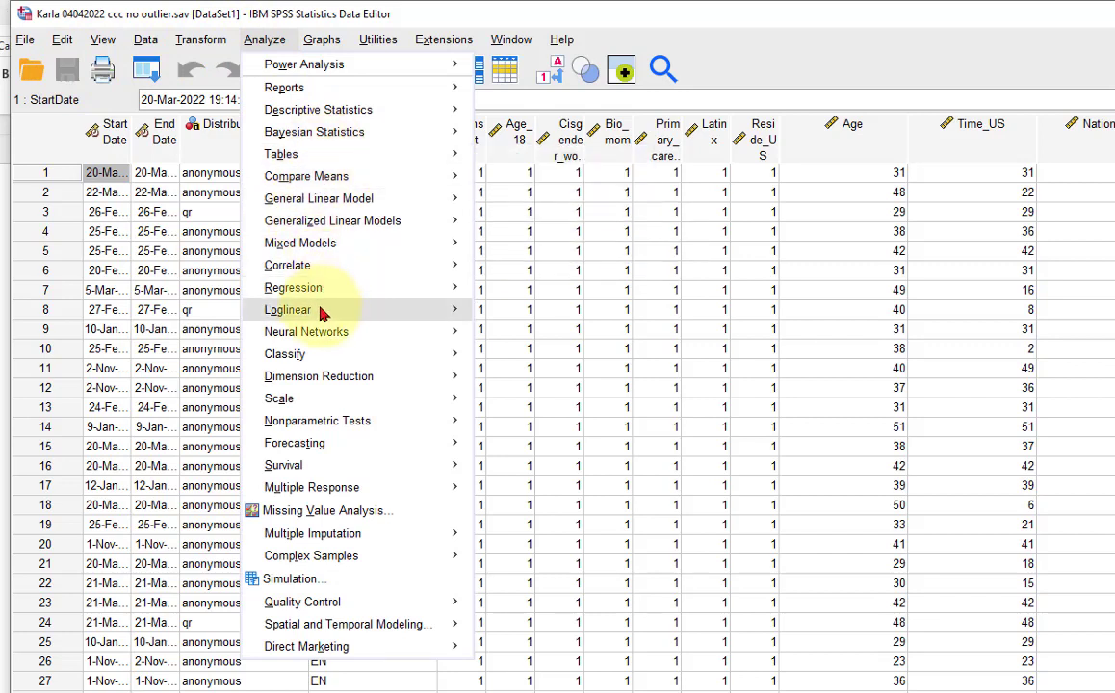
mouse_move(293, 287)
click(502, 310)
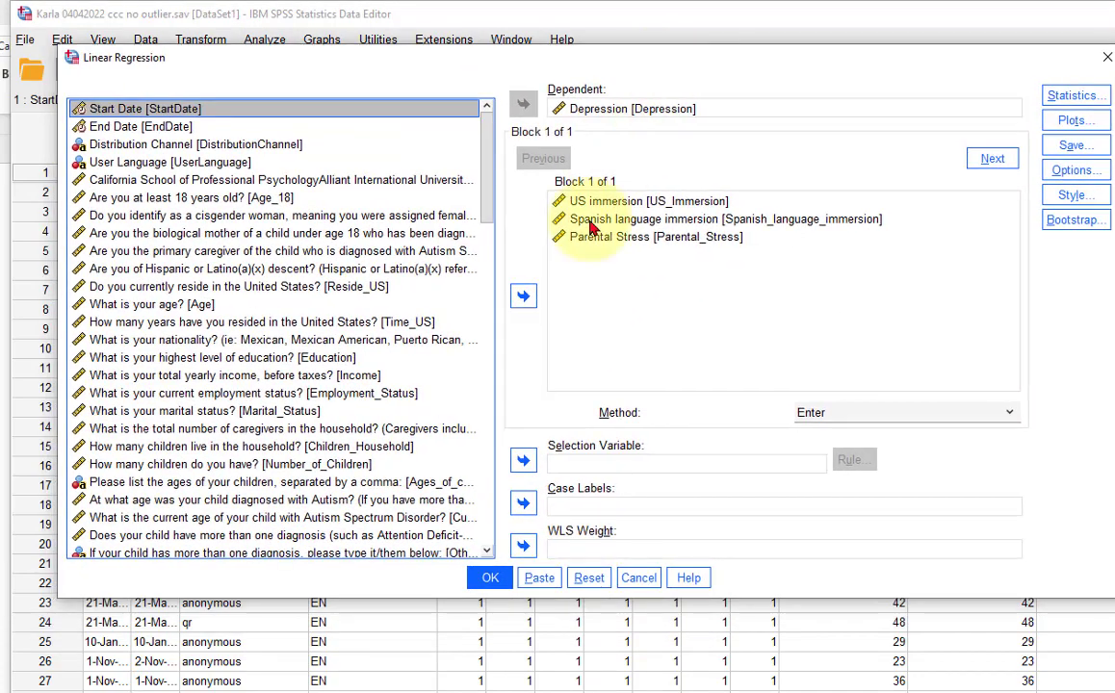
click(489, 579)
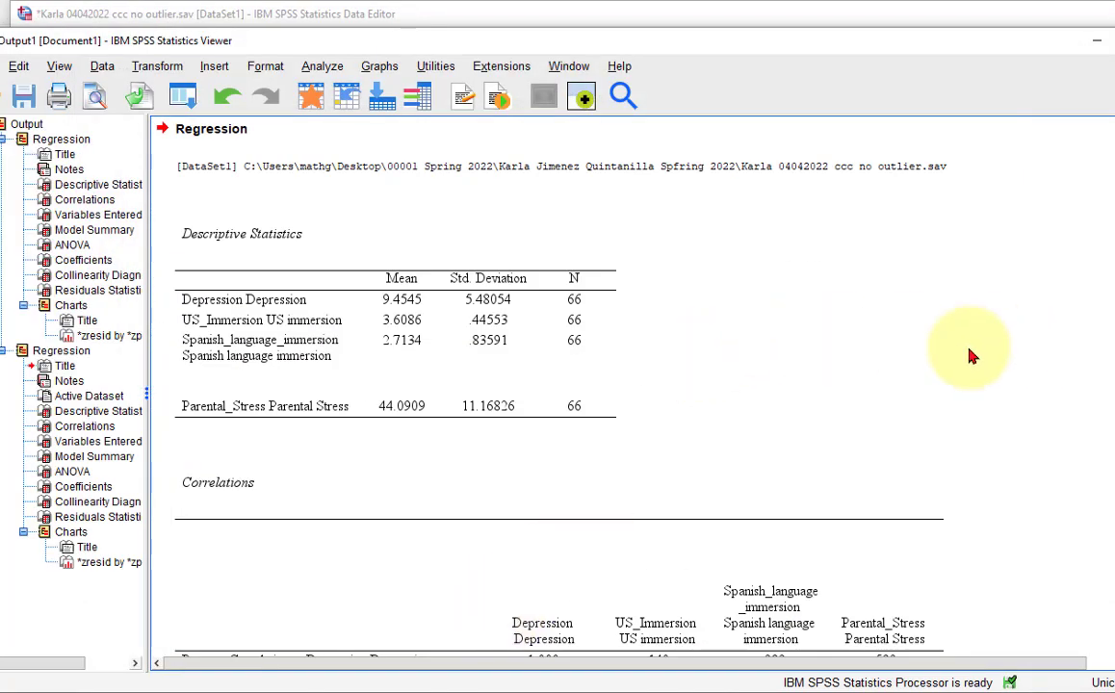
Step: Examine the new regression's Model Summary, ANOVA and Coefficients tables for R Square, overall significance and each predictor's significance
scroll(971, 356, down, 10)
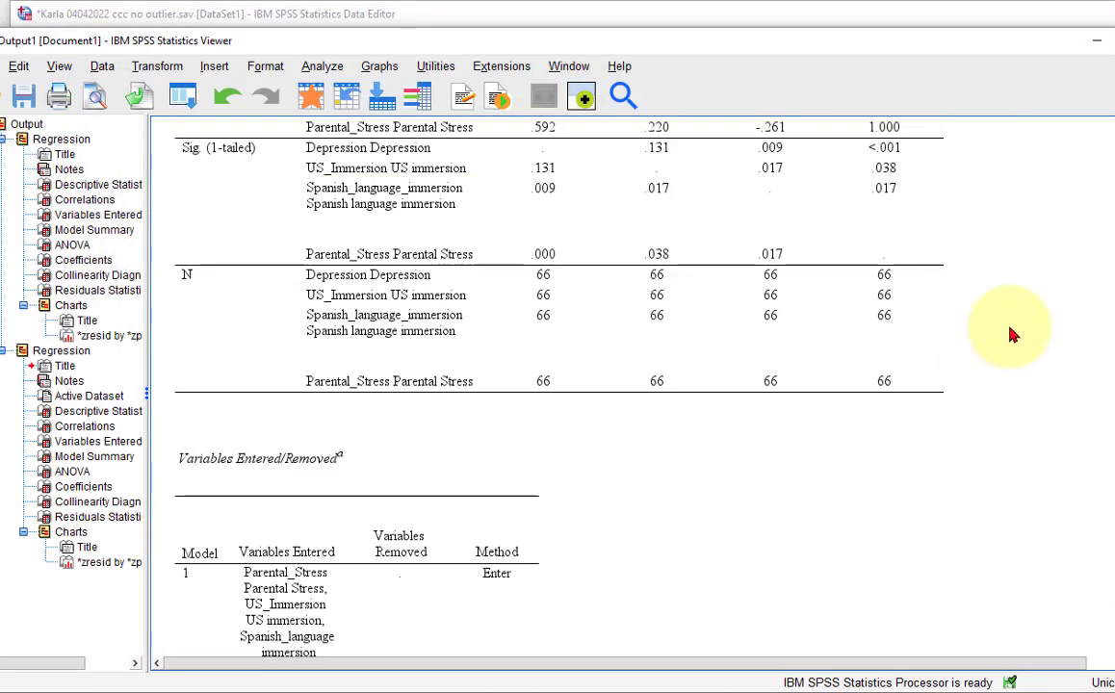
scroll(1012, 334, down, 10)
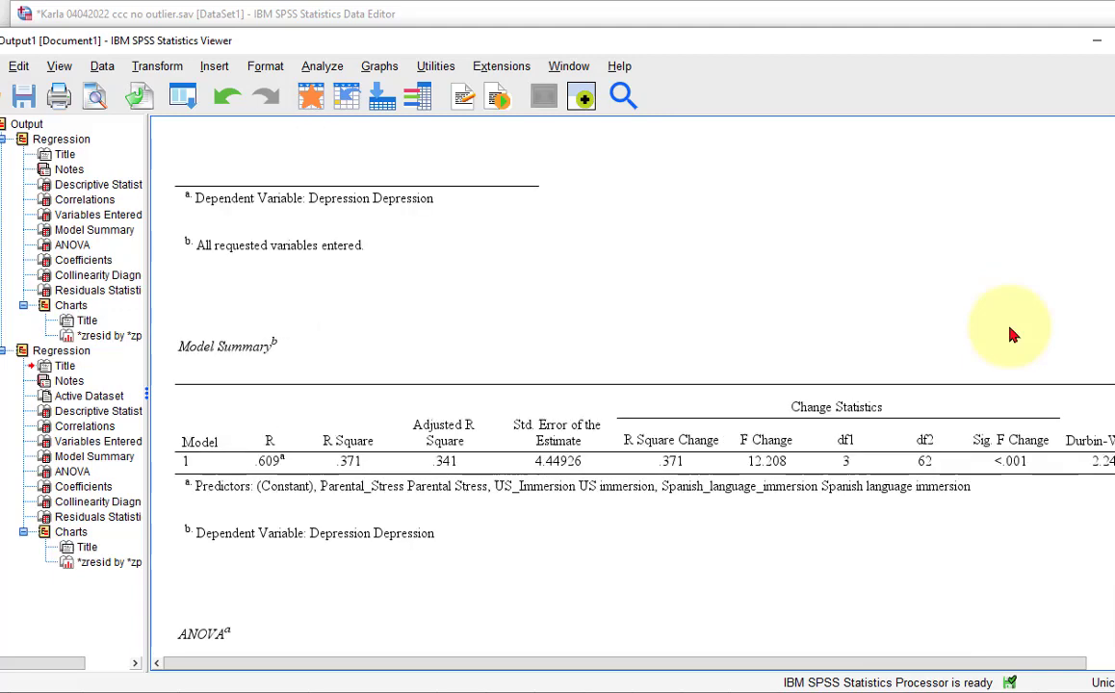
scroll(1010, 328, down, 5)
click(708, 479)
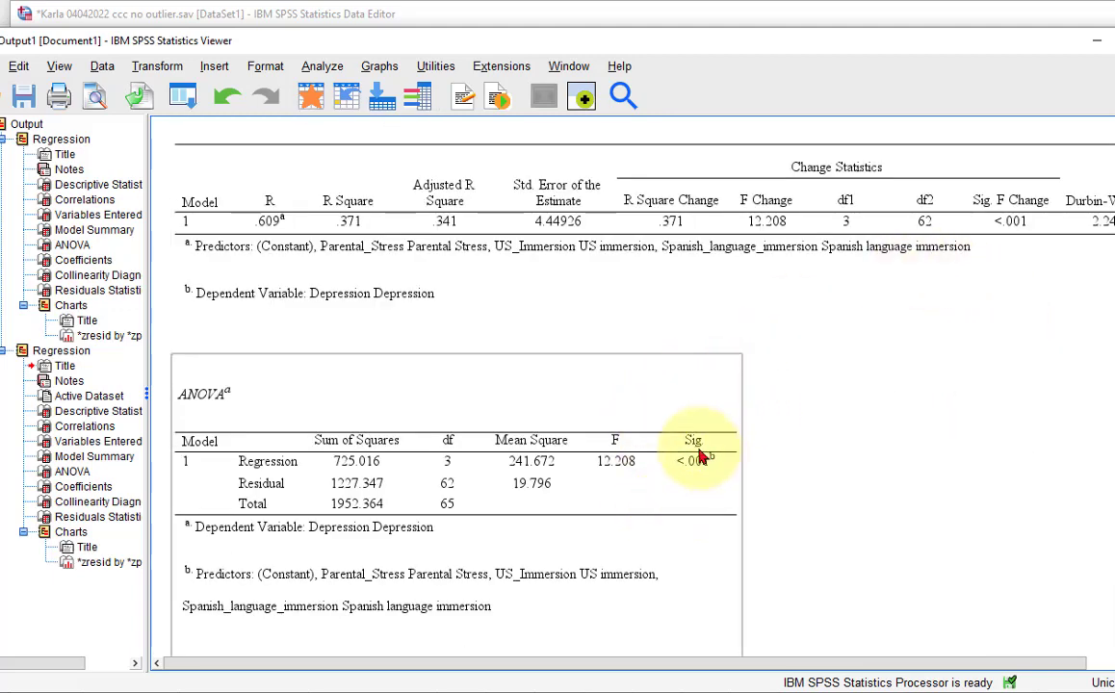
click(723, 323)
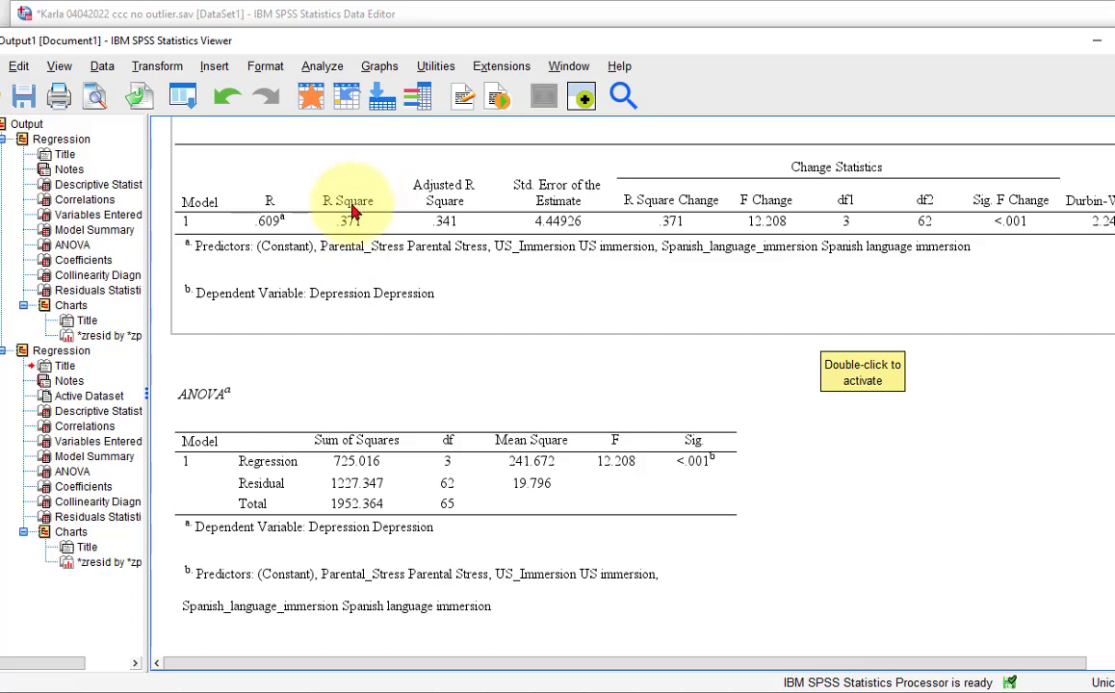
scroll(722, 414, down, 3)
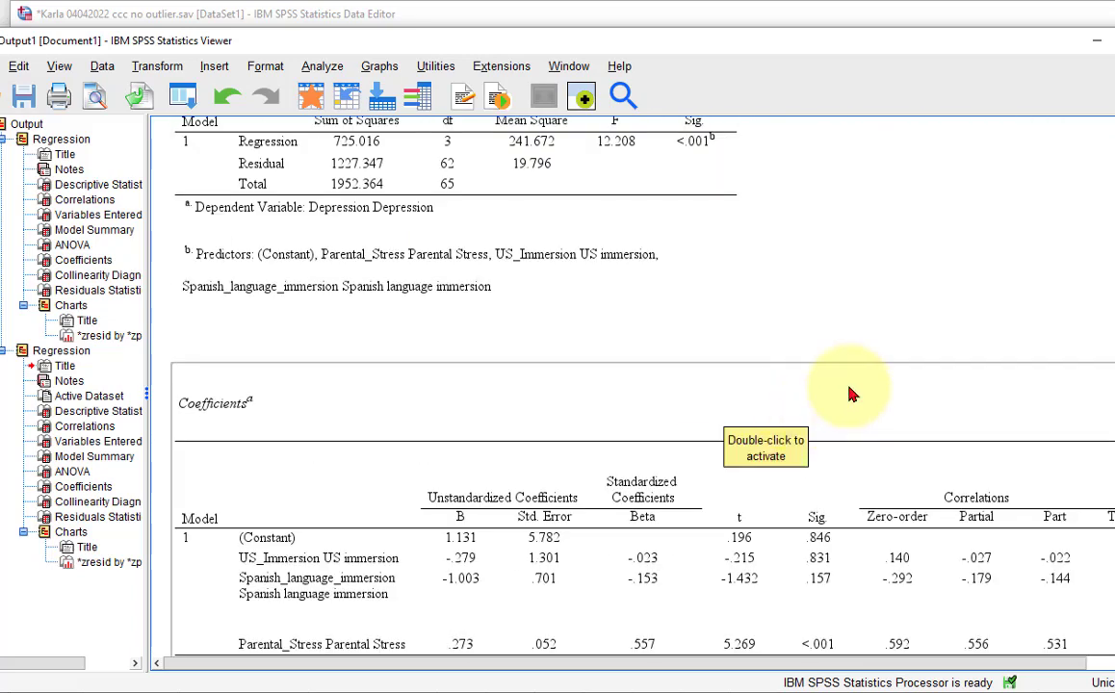
scroll(851, 394, down, 3)
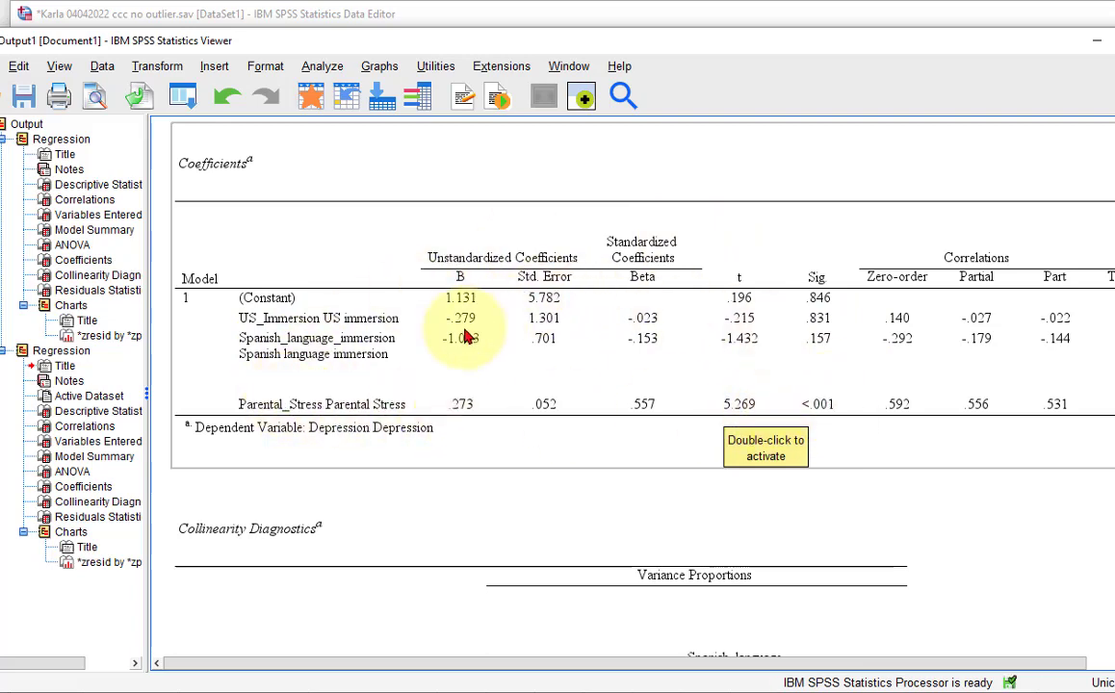
Step: Examine the new model's Collinearity Diagnostics, Tolerance and VIF values, and Residuals Statistics down to the residual scatterplot
scroll(462, 371, down, 5)
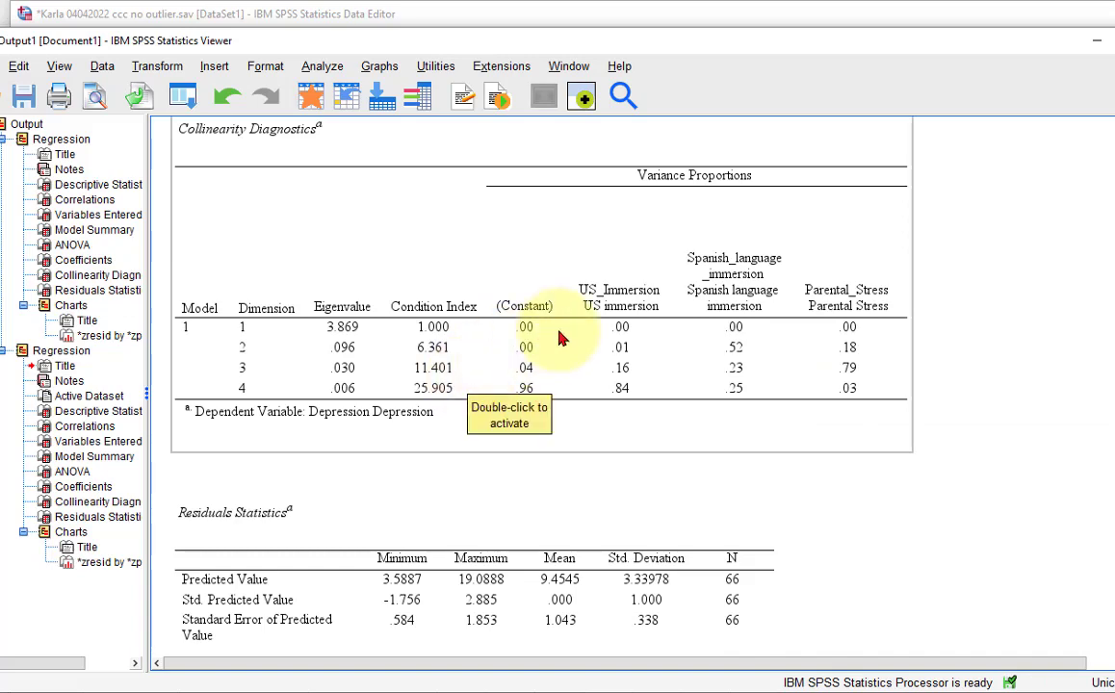
scroll(557, 335, up, 5)
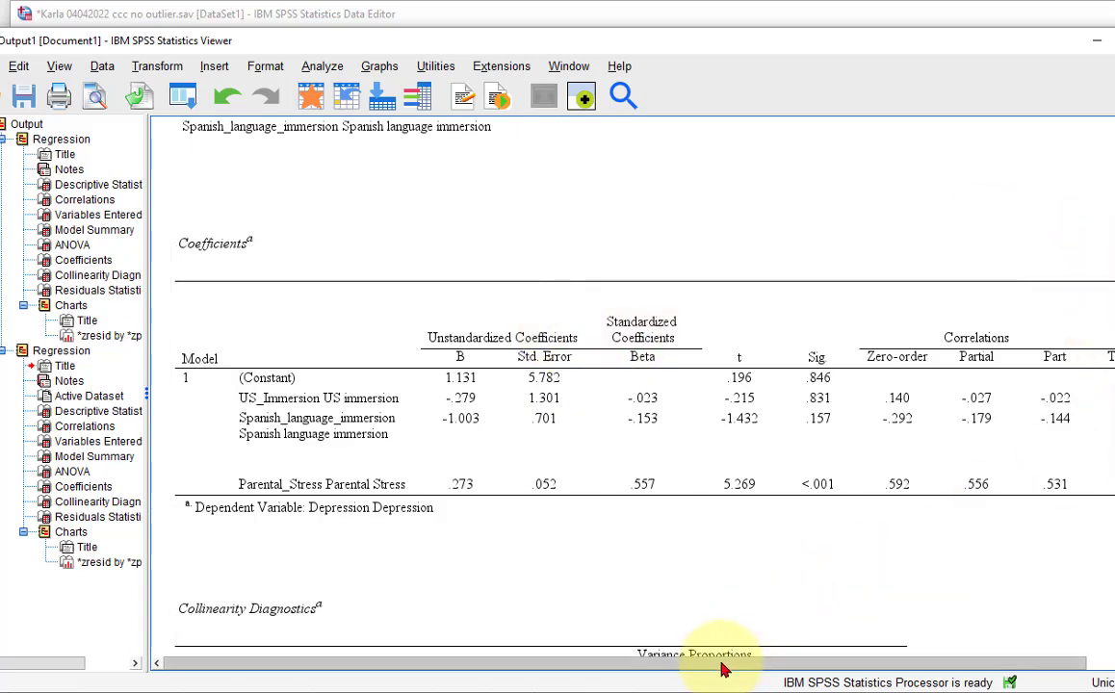
drag(716, 665, 943, 661)
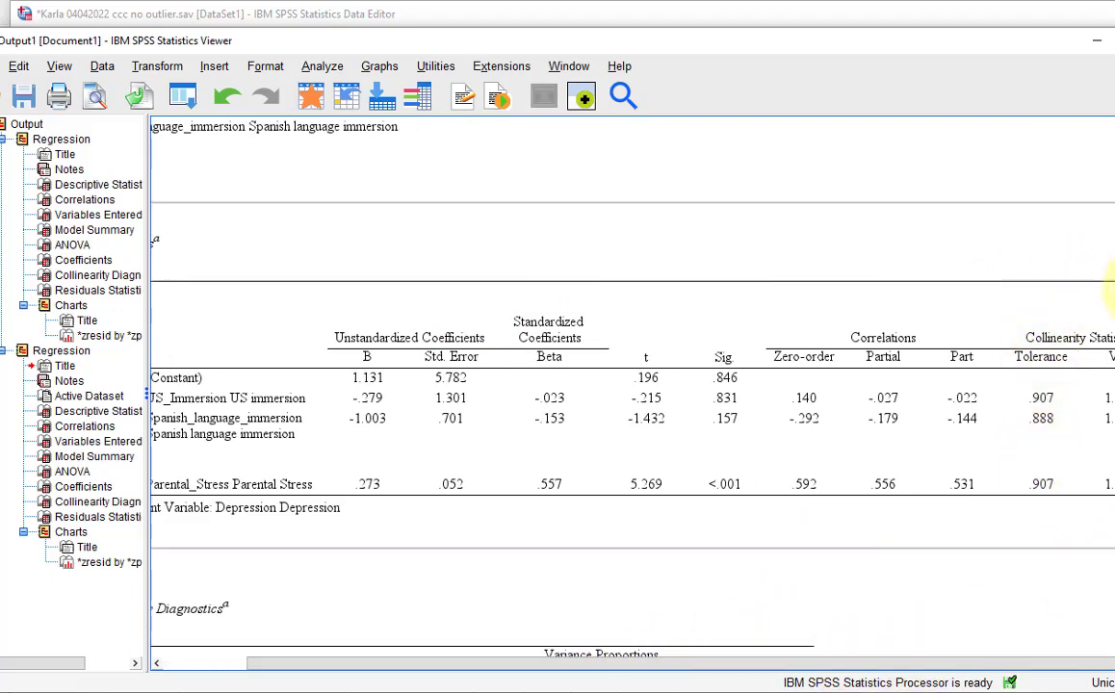
scroll(525, 308, down, 10)
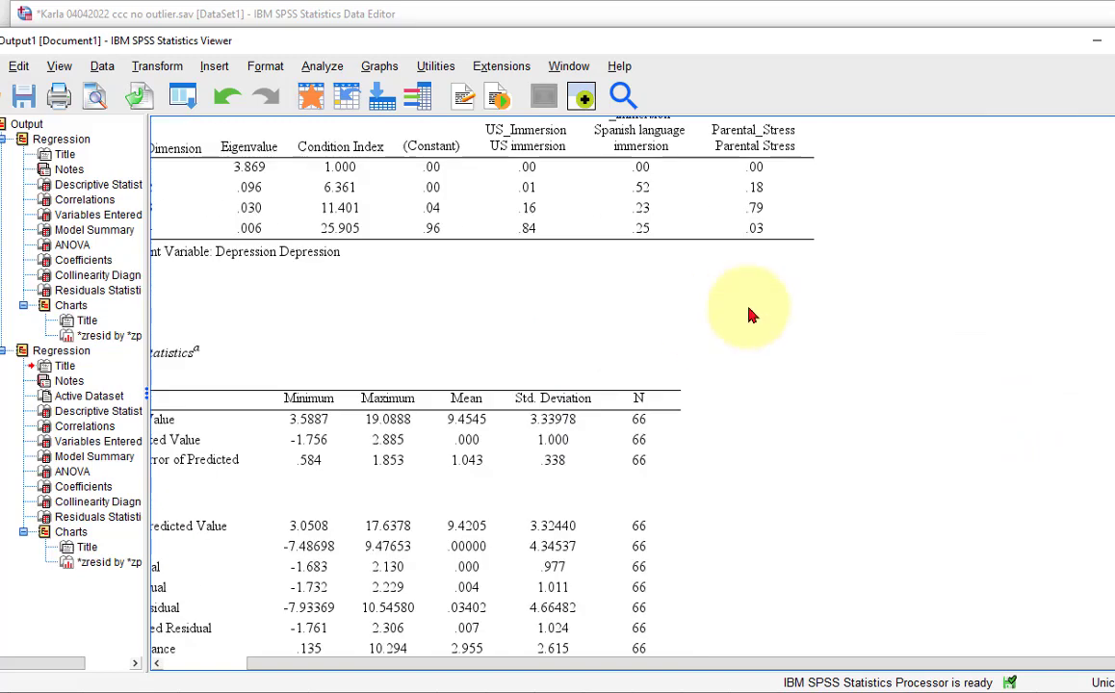
scroll(750, 308, up, 2)
scroll(749, 300, down, 5)
scroll(674, 289, down, 4)
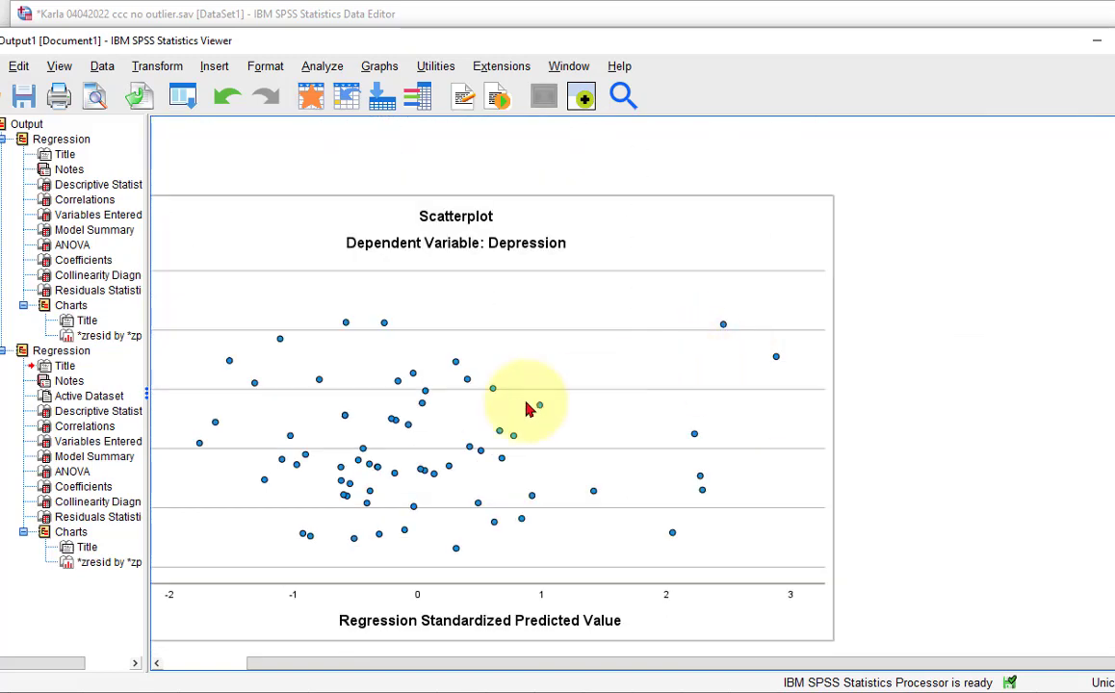
Step: Add a Loess fit line to the new residual scatterplot, fitting 50% of points with the Epanechnikov kernel, and close the Chart Editor
drag(502, 657, 291, 666)
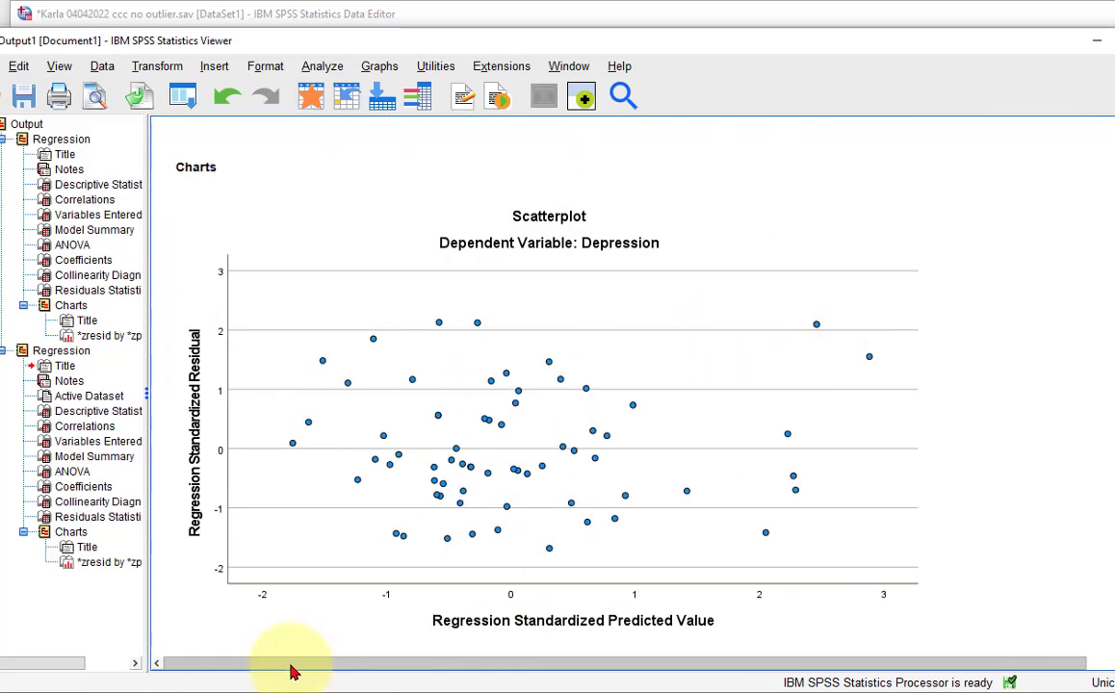
click(530, 460)
double_click(529, 461)
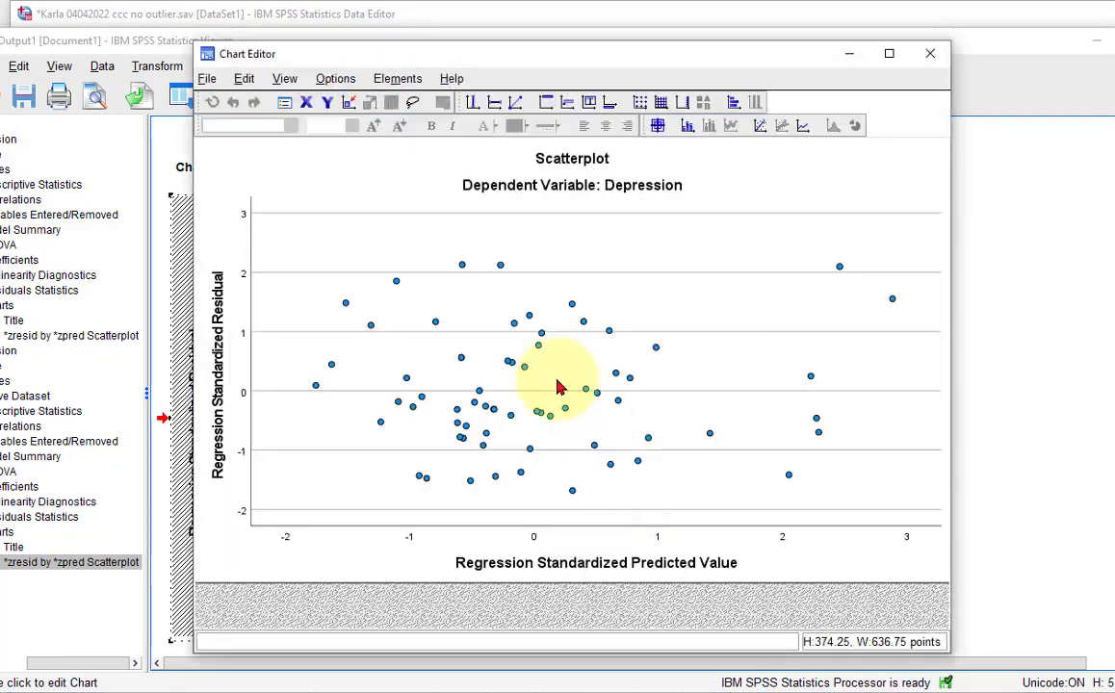
click(759, 126)
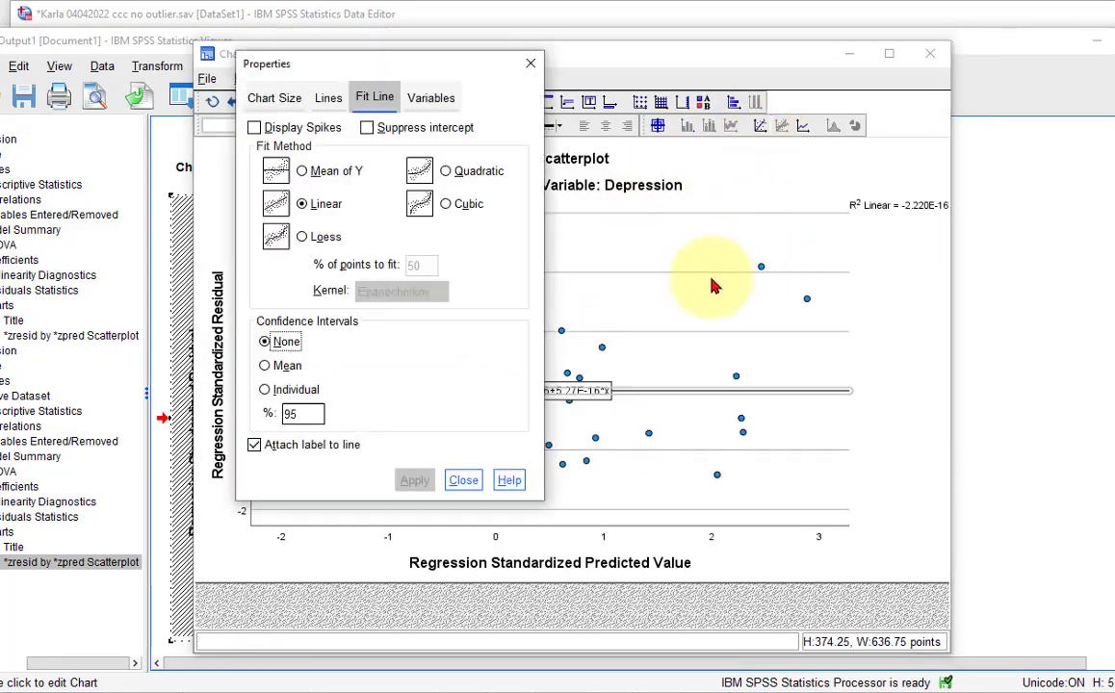
click(301, 236)
click(412, 480)
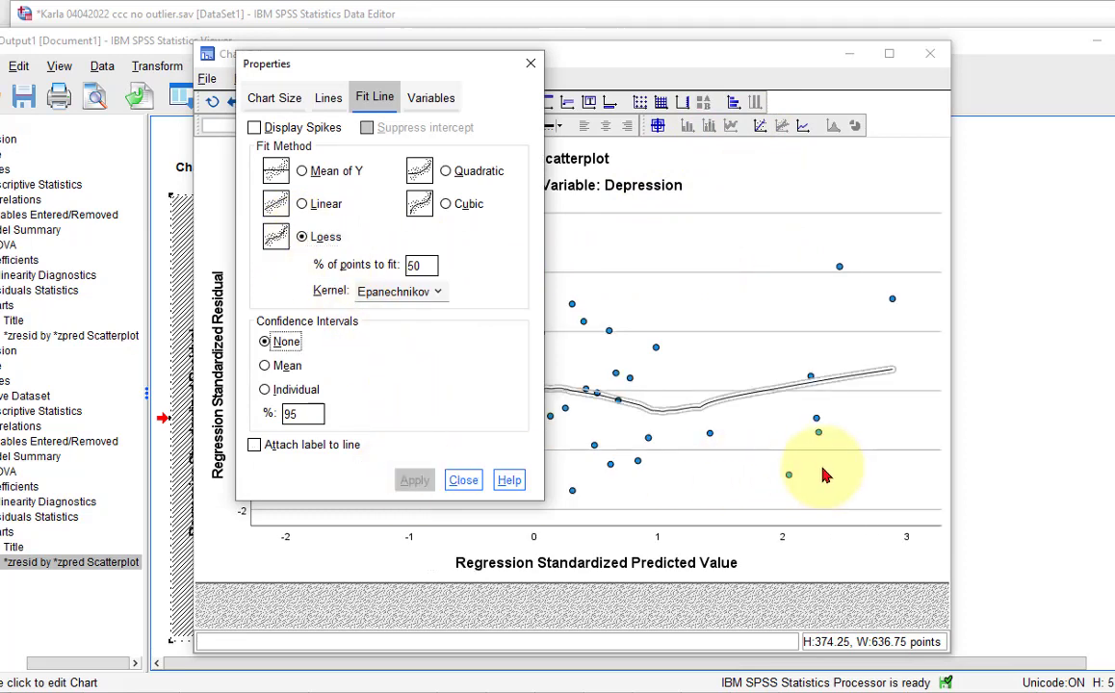
click(463, 482)
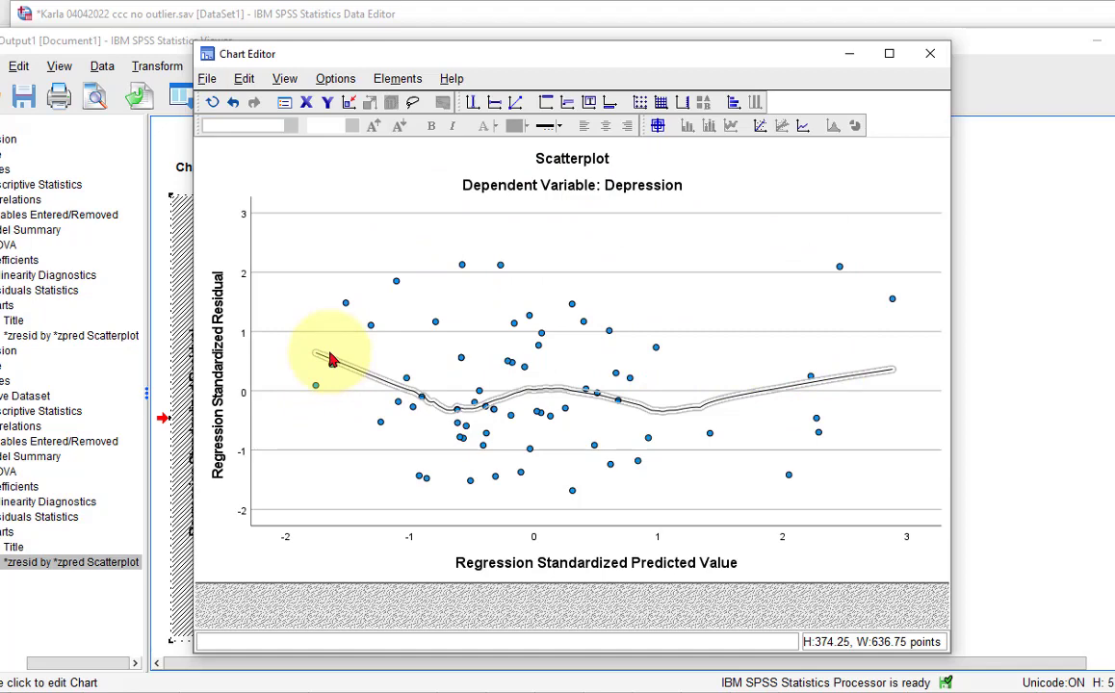
click(930, 60)
Step: Review the rerun regression's Model Summary, ANOVA and Coefficients tables along with the residual scatterplot's Loess line
scroll(1074, 409, down, 1)
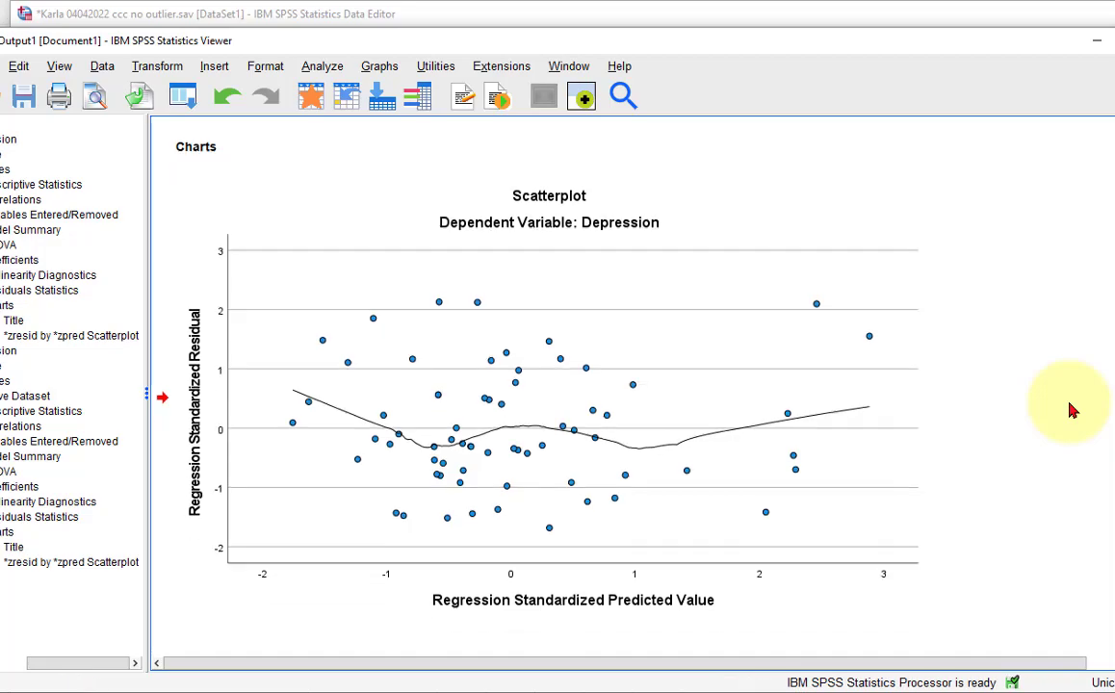
scroll(1074, 410, up, 15)
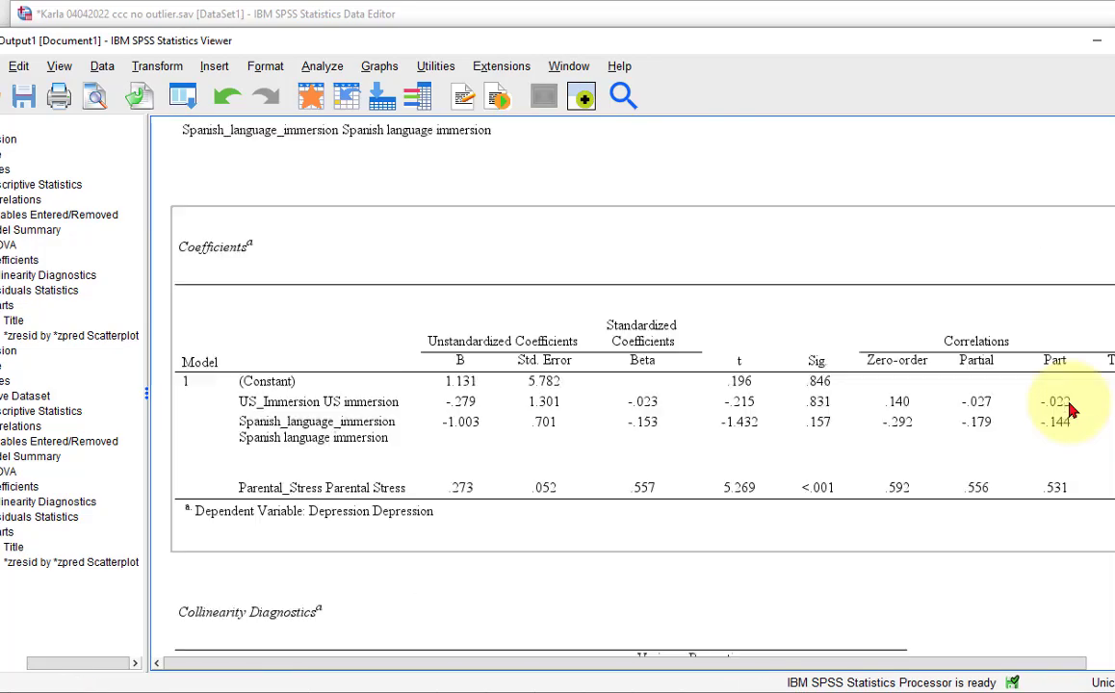
scroll(1072, 409, up, 10)
scroll(1069, 399, down, 12)
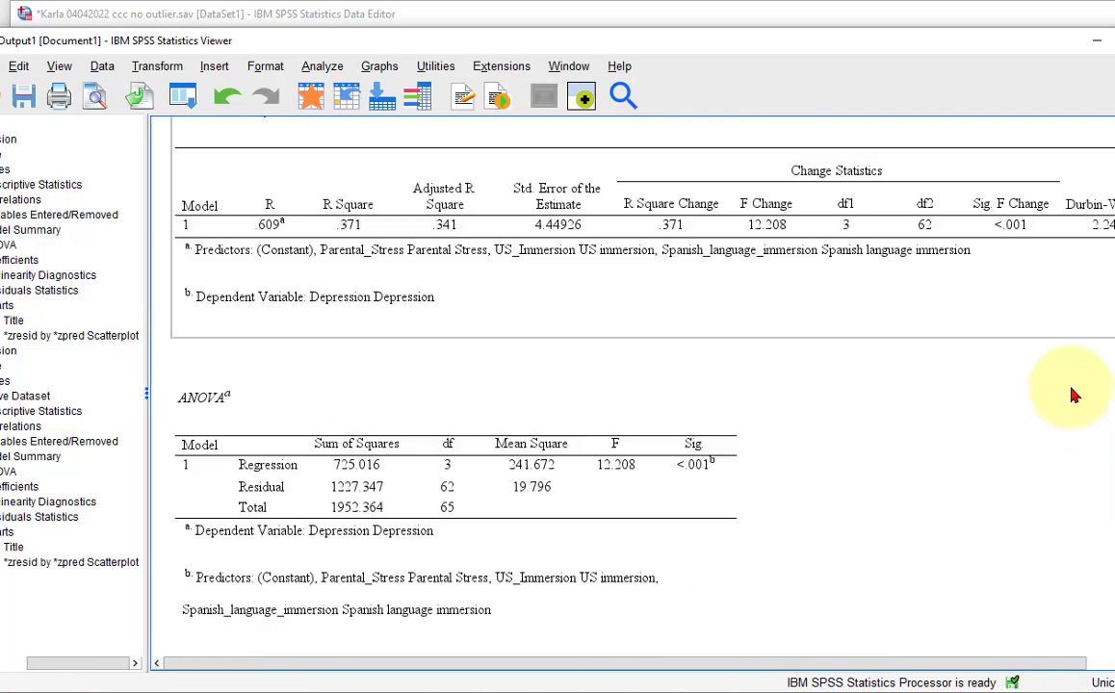
scroll(960, 357, down, 12)
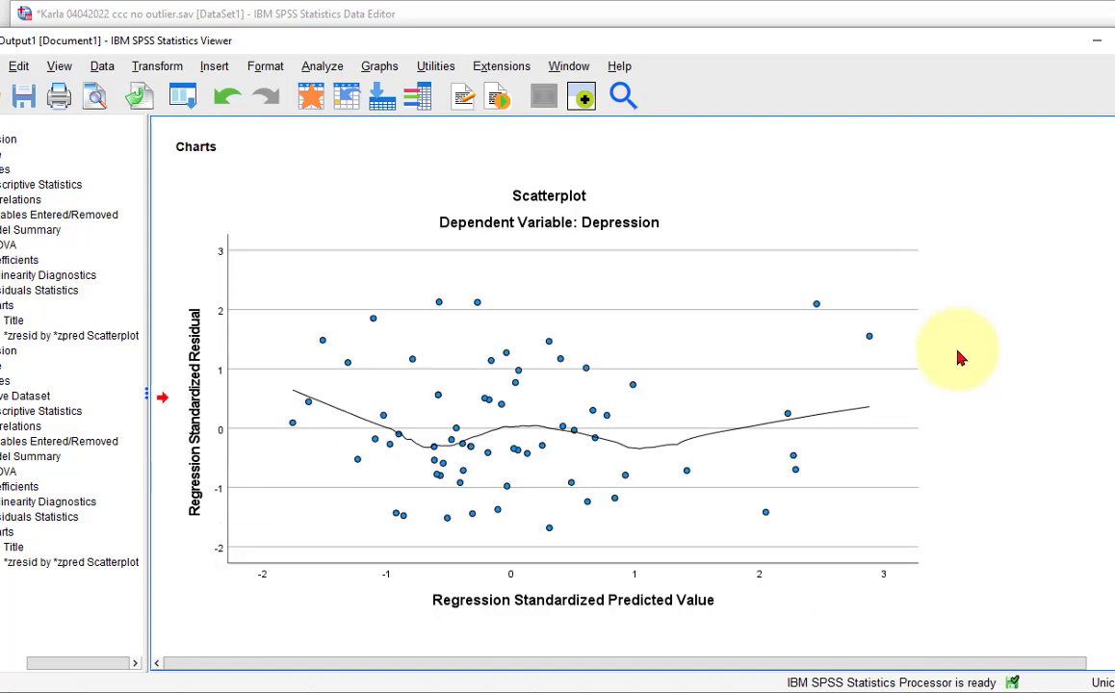
scroll(958, 357, up, 4)
scroll(959, 357, down, 5)
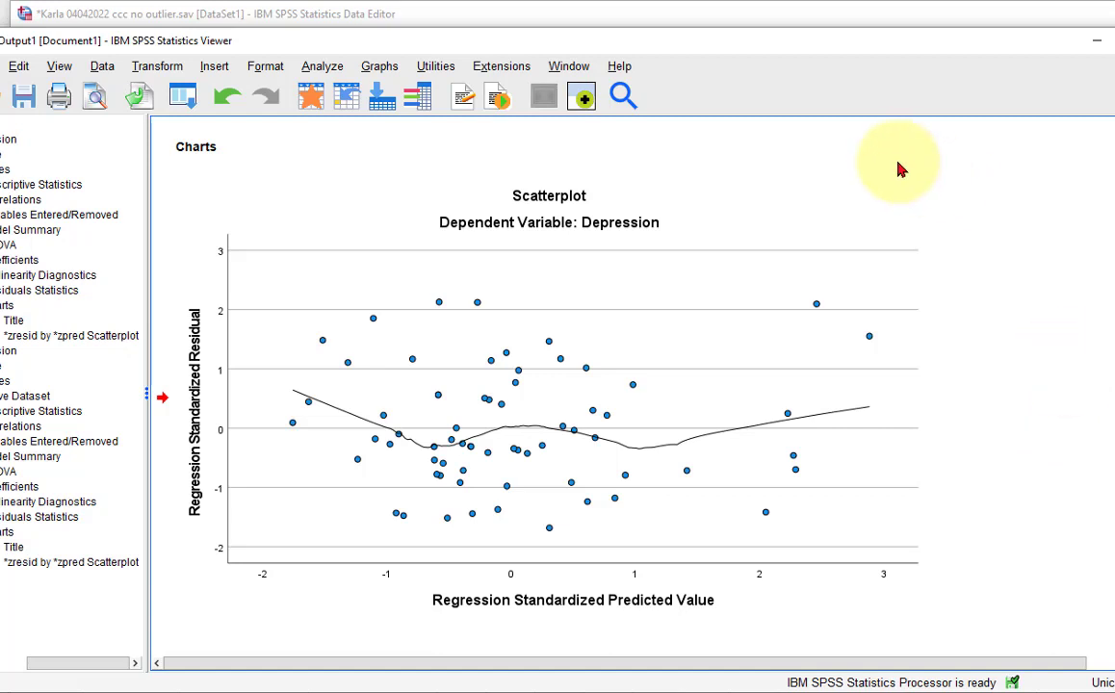
click(897, 221)
click(1018, 503)
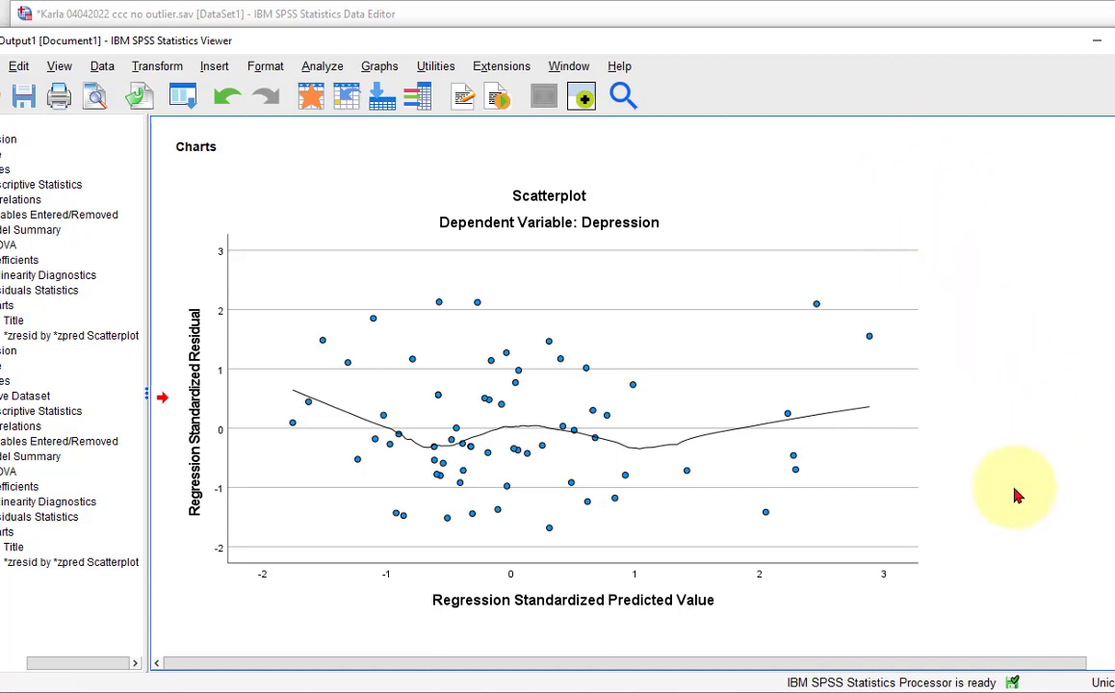